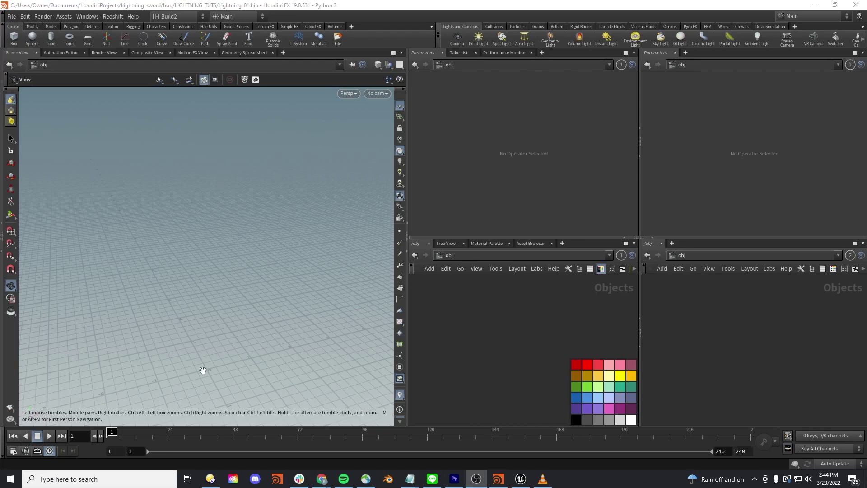
# Add a Geometry object at object level and rename it Lightning_strike_charge
pyautogui.click(464, 336)
pyautogui.press('Tab')
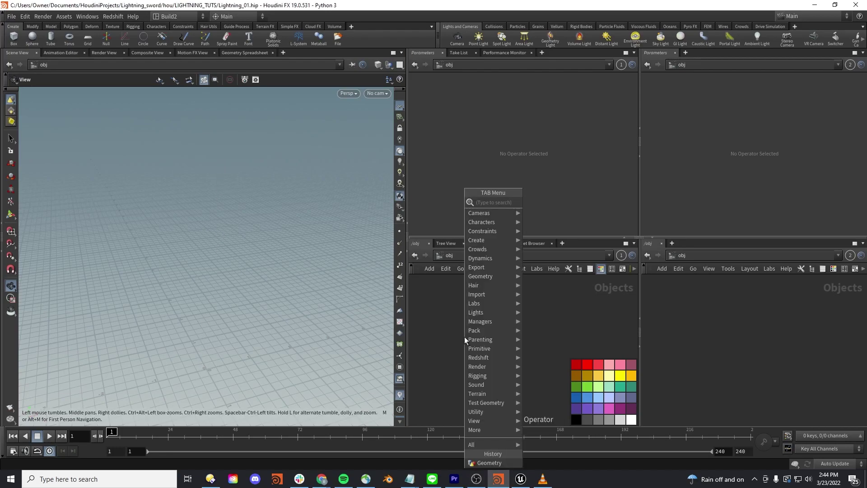
pyautogui.write('geo')
pyautogui.press('Return')
pyautogui.click(465, 336)
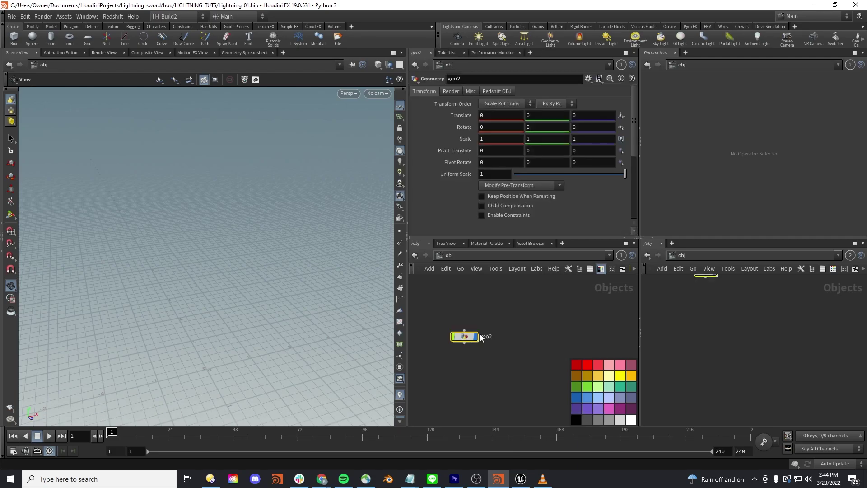
pyautogui.doubleClick(486, 337)
pyautogui.write('Lightning_')
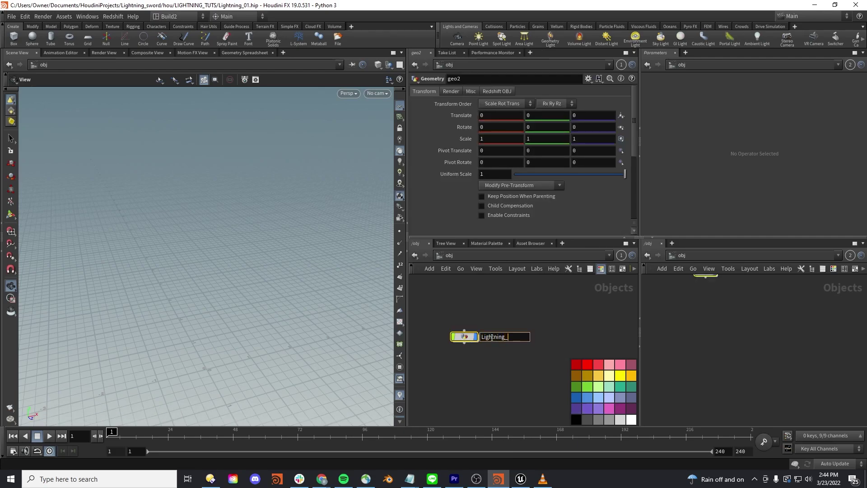
pyautogui.write('strike_charge')
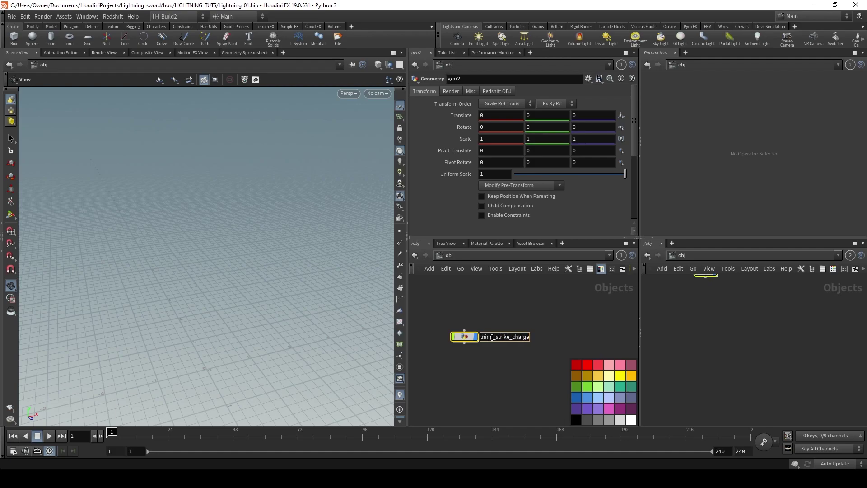
pyautogui.press('Return')
# Inside the object, create an Add node with its first point enabled at the origin
pyautogui.press('i')
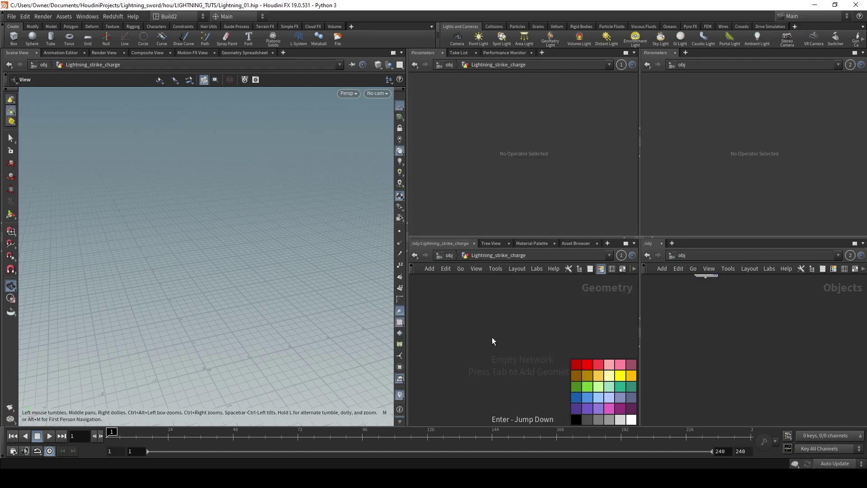
pyautogui.press('Tab')
pyautogui.write('add')
pyautogui.press('Return')
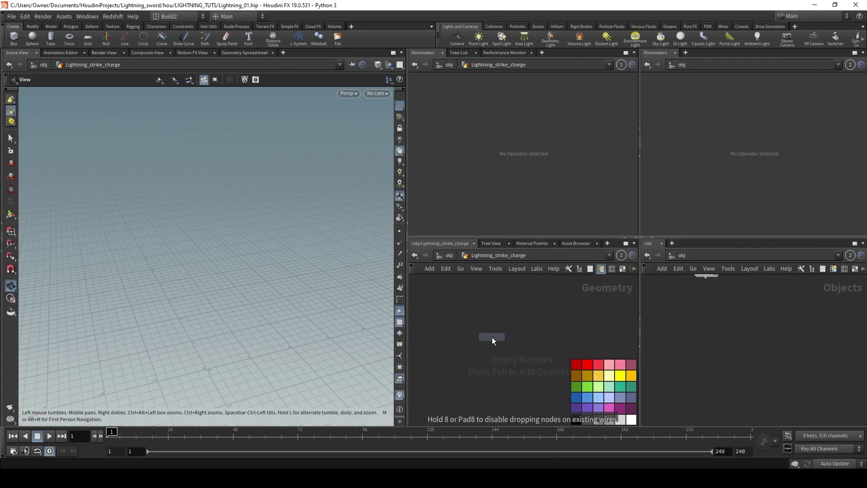
pyautogui.click(492, 337)
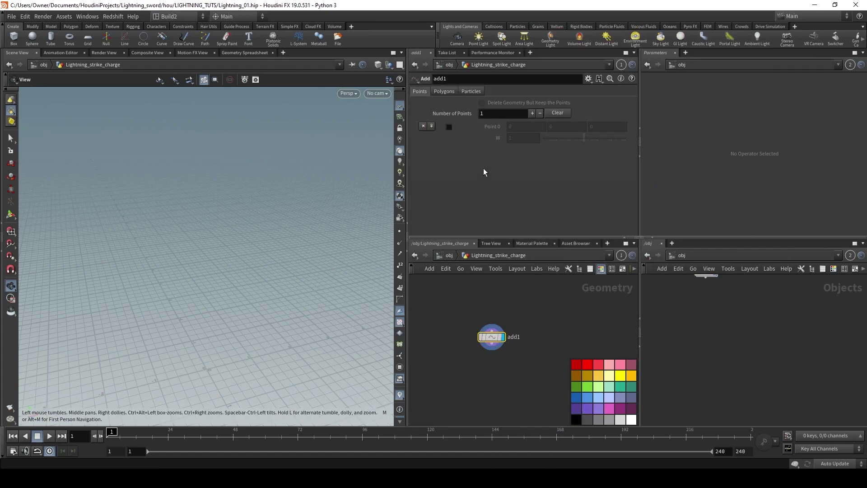
pyautogui.click(449, 127)
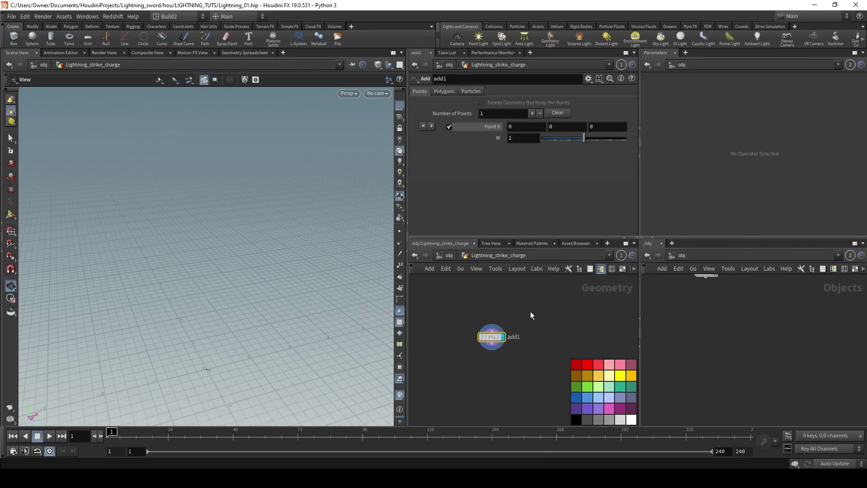
# Duplicate it as add2 and set that point's Y position to 5
pyautogui.hotkey('ctrl', 'c')
pyautogui.hotkey('ctrl', 'v')
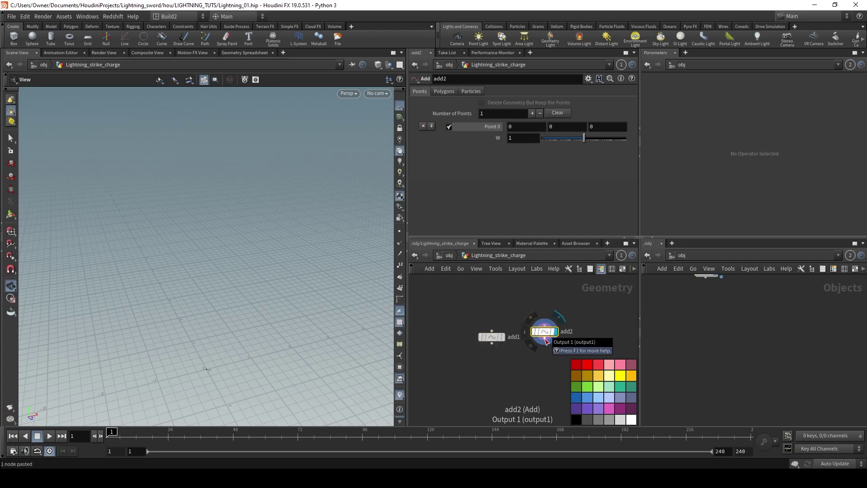
pyautogui.click(561, 126)
pyautogui.write('5')
pyautogui.press('Return')
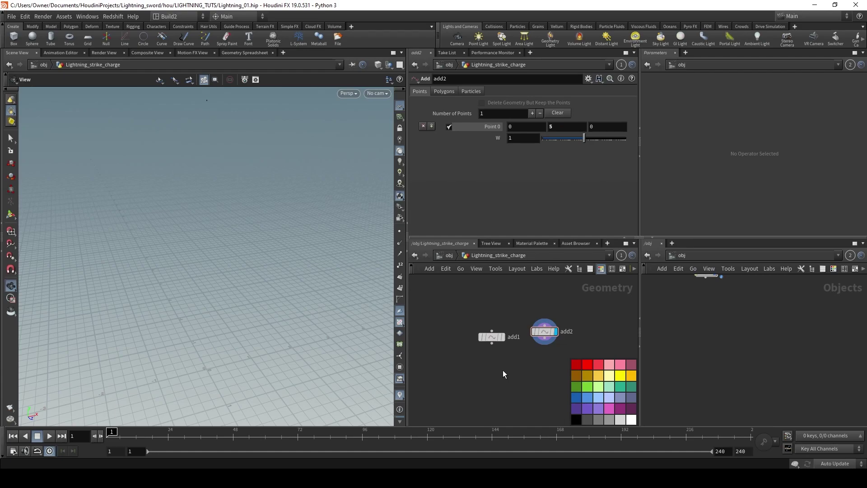
# Create a Merge node and wire add1 and add2 into it
pyautogui.press('Tab')
pyautogui.write('merge')
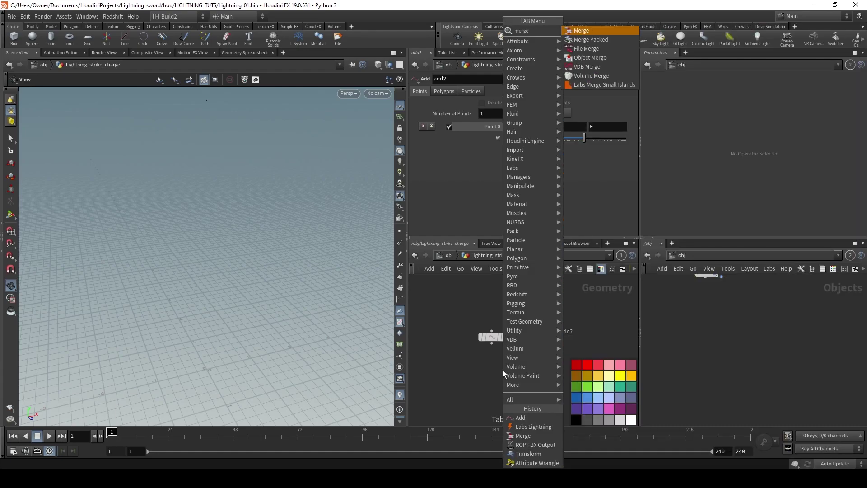
pyautogui.press('Return')
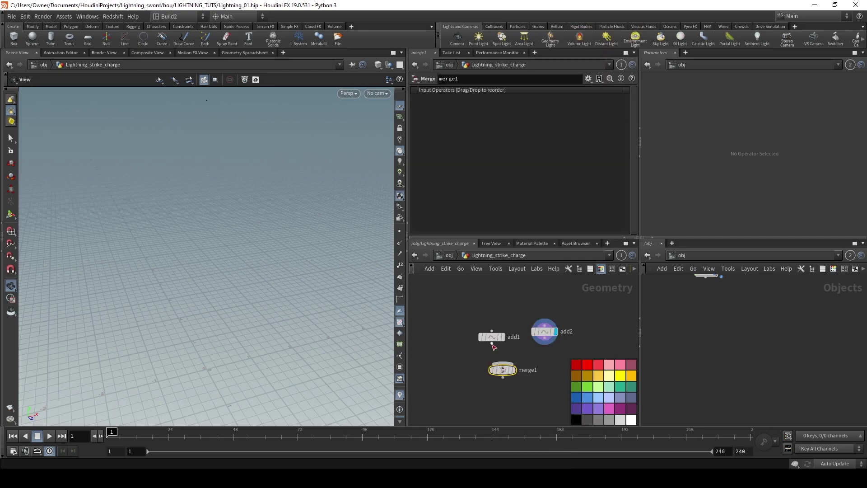
pyautogui.moveTo(492, 344); pyautogui.dragTo(503, 365)
pyautogui.moveTo(546, 340)
pyautogui.moveTo(547, 340); pyautogui.dragTo(502, 364)
# Add a Labs Lightning node below merge1 and set it as the displayed node
pyautogui.press('Tab')
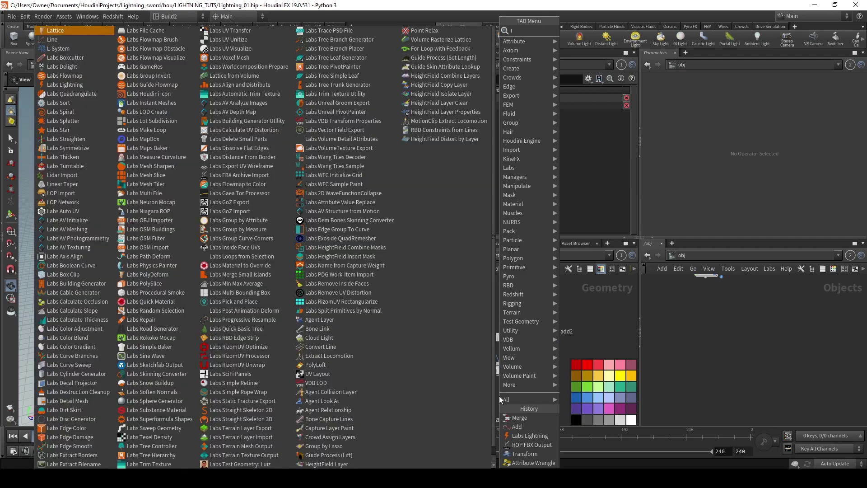
pyautogui.write('lightning')
pyautogui.press('Return')
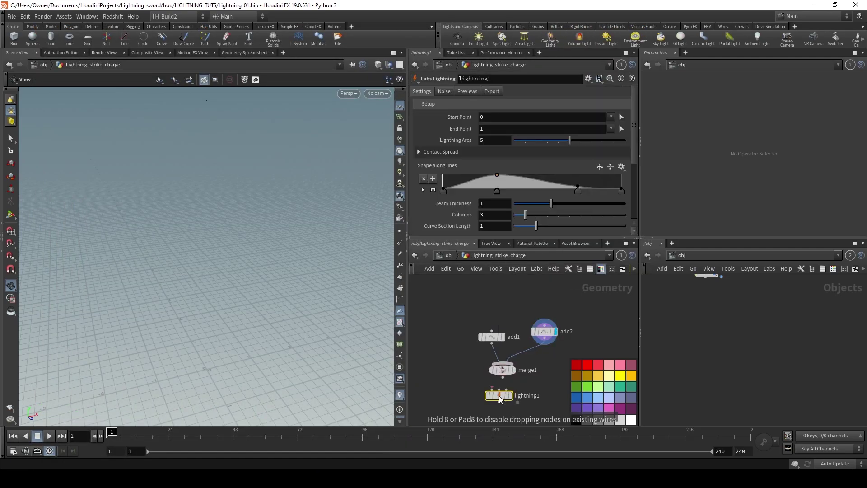
pyautogui.click(500, 395)
pyautogui.click(512, 400)
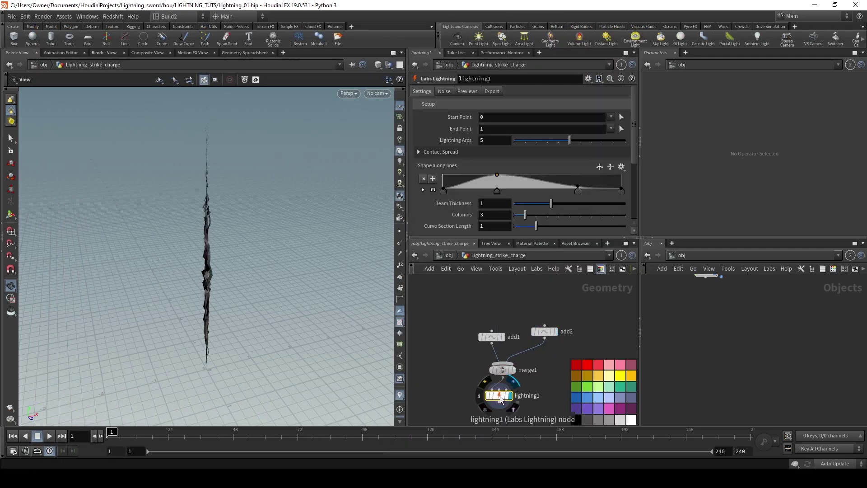
pyautogui.moveTo(217, 256)
pyautogui.mouseDown()
pyautogui.moveTo(343, 362)
pyautogui.moveTo(337, 245)
pyautogui.moveTo(112, 199)
pyautogui.moveTo(60, 256)
pyautogui.moveTo(223, 262)
pyautogui.mouseUp()
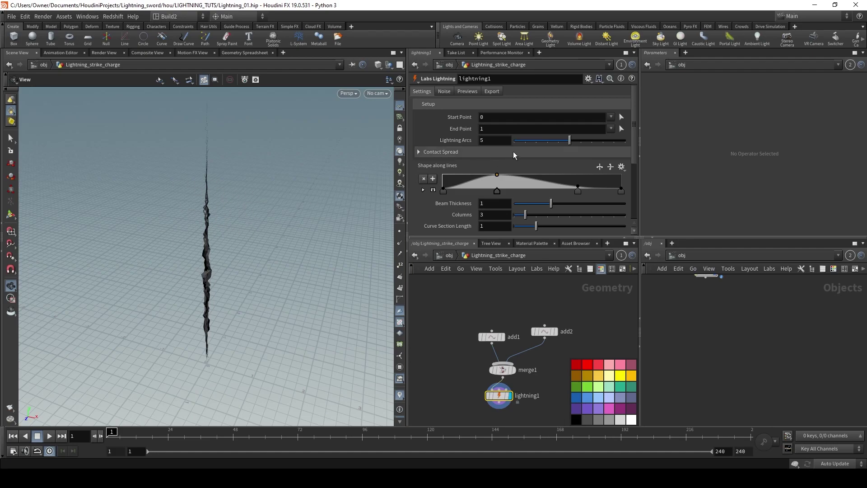
# Reduce the lightning to one arc, reshape its thickness ramp, and raise the Columns count
pyautogui.click(525, 142)
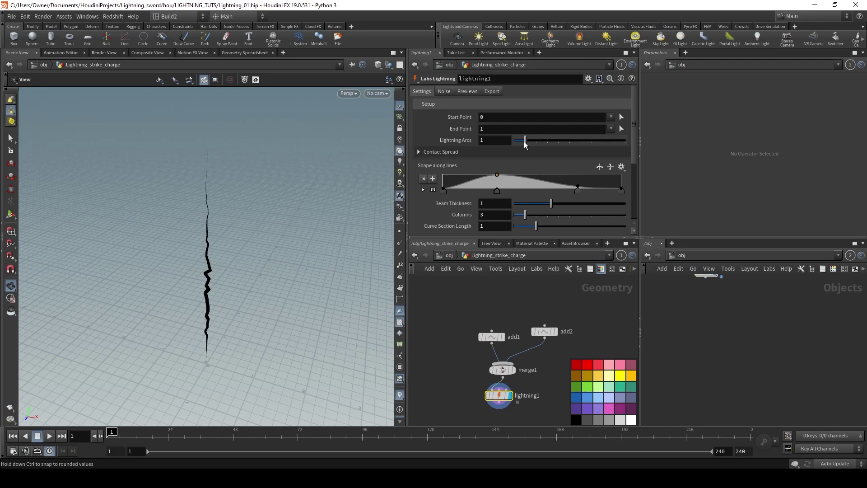
pyautogui.moveTo(581, 194); pyautogui.dragTo(604, 194)
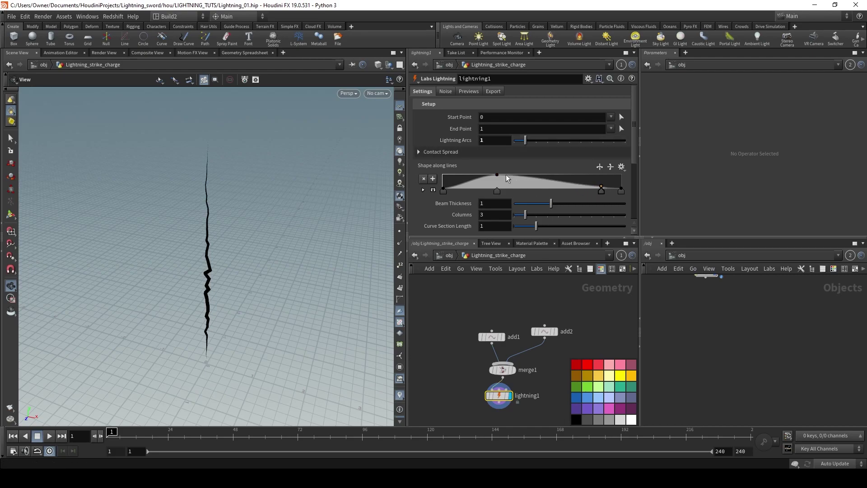
pyautogui.moveTo(497, 175); pyautogui.dragTo(442, 198)
pyautogui.click(565, 182)
pyautogui.moveTo(492, 181); pyautogui.dragTo(493, 180)
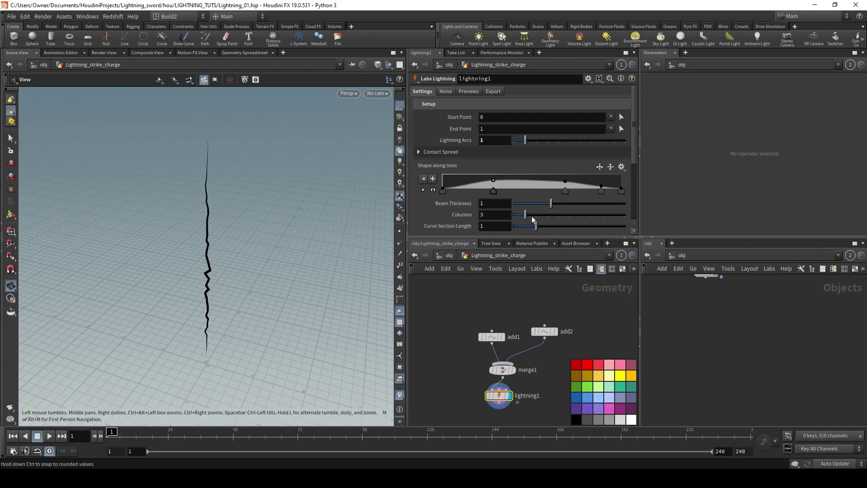
pyautogui.moveTo(529, 215); pyautogui.dragTo(551, 232)
pyautogui.moveTo(255, 306)
pyautogui.mouseDown()
pyautogui.moveTo(257, 221)
pyautogui.moveTo(195, 239)
pyautogui.moveTo(245, 232)
pyautogui.moveTo(253, 309)
pyautogui.mouseUp()
pyautogui.scroll(-5, 426, 213)
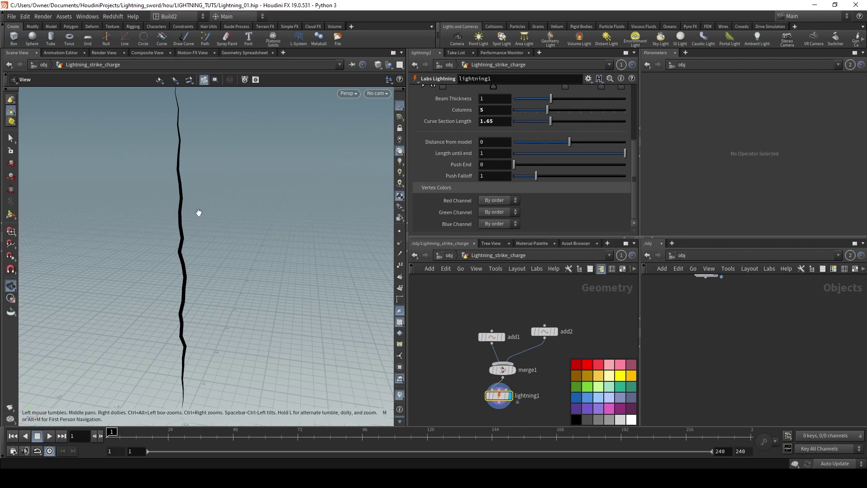
pyautogui.moveTo(199, 212); pyautogui.dragTo(206, 261)
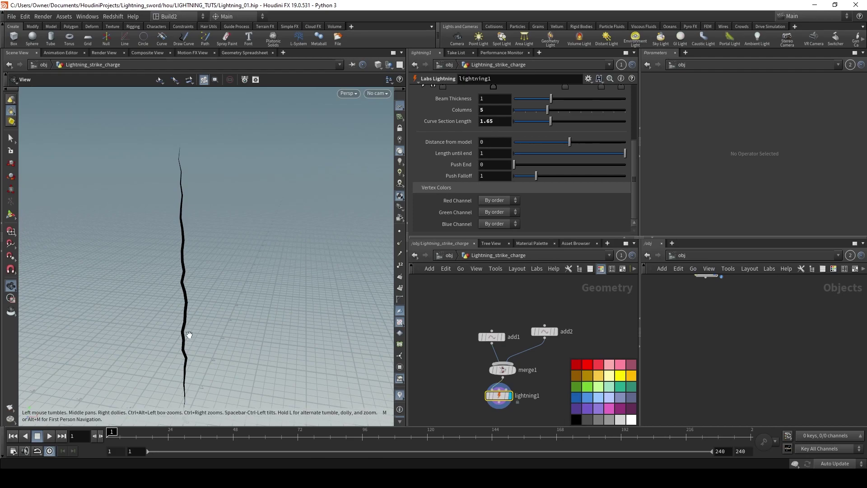
pyautogui.scroll(3, 451, 158)
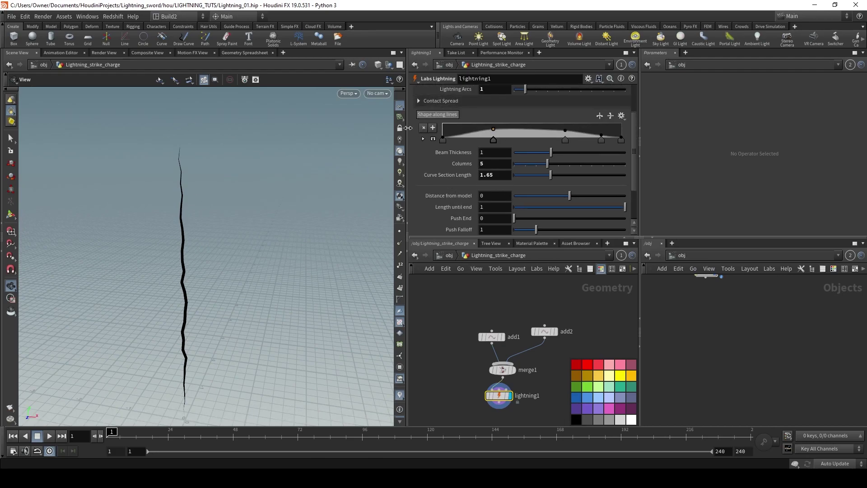
pyautogui.moveTo(213, 340); pyautogui.dragTo(323, 248)
pyautogui.scroll(-3, 435, 225)
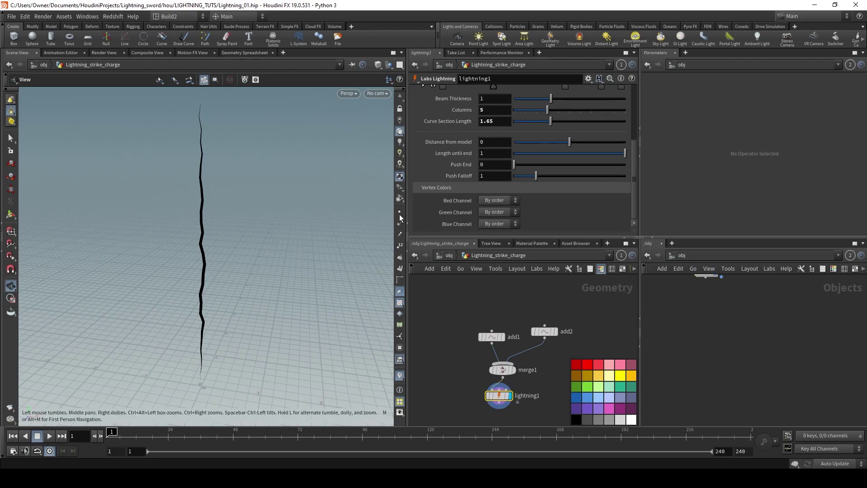
# In lightning1's Noise settings, raise the Add Jitter scale to about 1.05
pyautogui.scroll(3, 440, 221)
pyautogui.scroll(3, 440, 223)
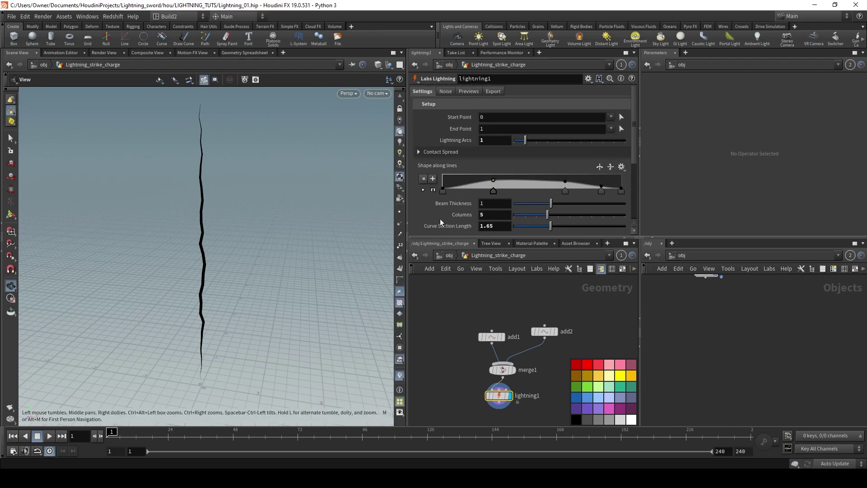
pyautogui.click(445, 91)
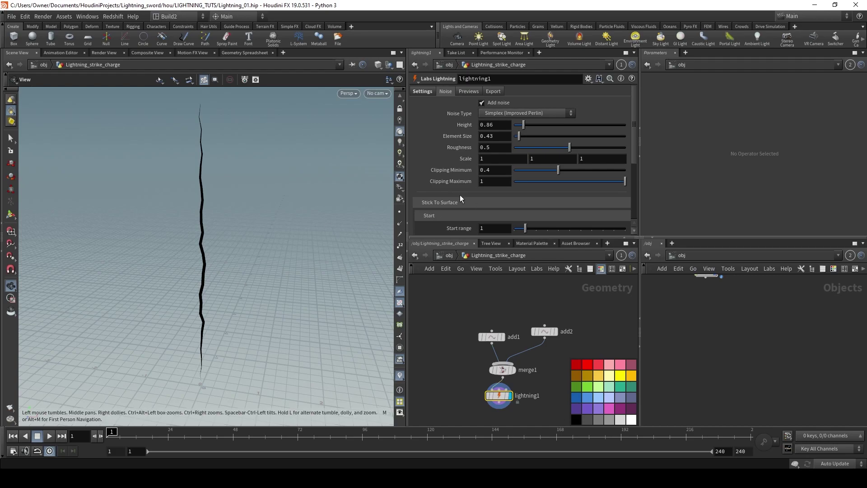
pyautogui.scroll(-5, 442, 201)
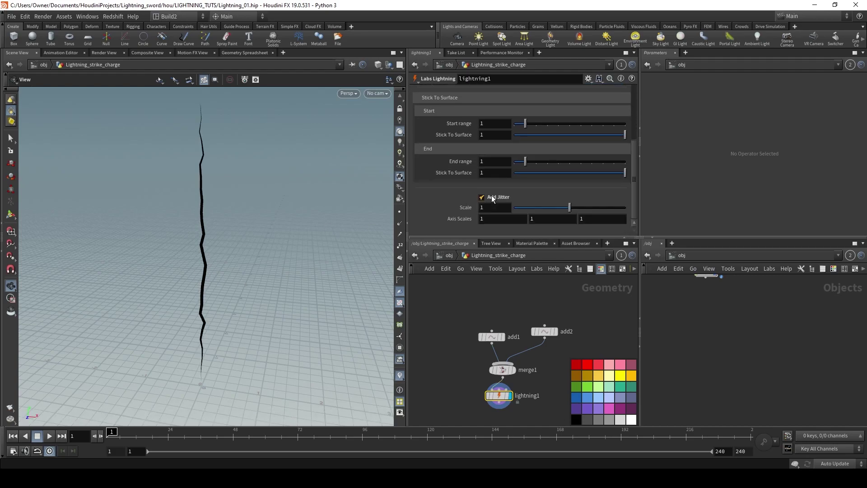
pyautogui.moveTo(570, 209)
pyautogui.mouseDown()
pyautogui.moveTo(578, 213)
pyautogui.moveTo(539, 212)
pyautogui.moveTo(572, 210)
pyautogui.mouseUp()
# Bring up lightning1's Export settings
pyautogui.moveTo(261, 278); pyautogui.dragTo(280, 289)
pyautogui.moveTo(448, 364); pyautogui.dragTo(453, 325, button='middle')
pyautogui.scroll(5, 453, 191)
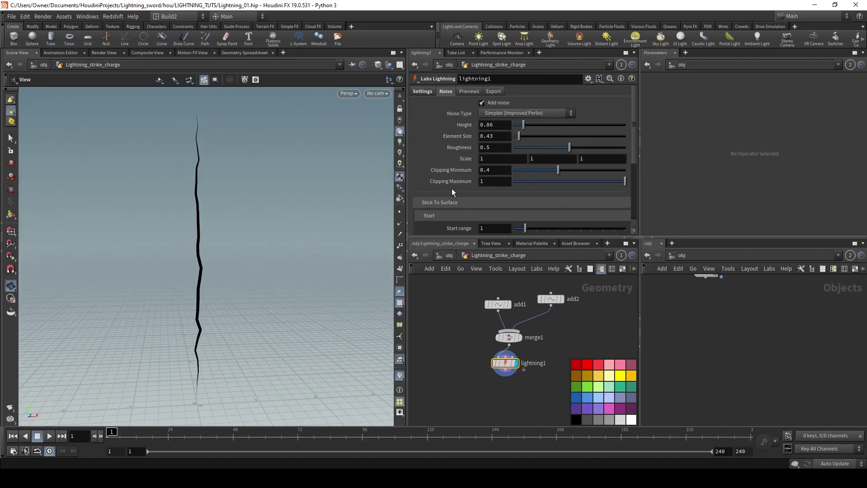
pyautogui.click(494, 92)
pyautogui.moveTo(503, 371)
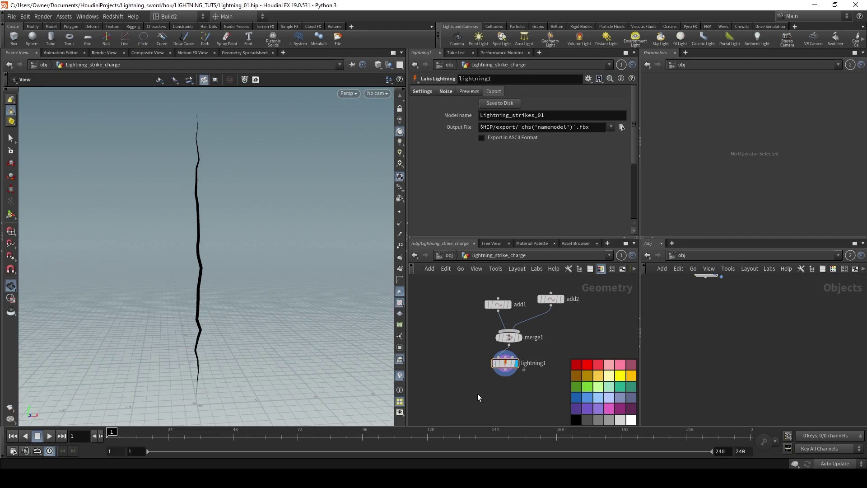
# Add a Transform node after lightning1 with Uniform Scale 100 and display it
pyautogui.press('Tab')
pyautogui.write('t')
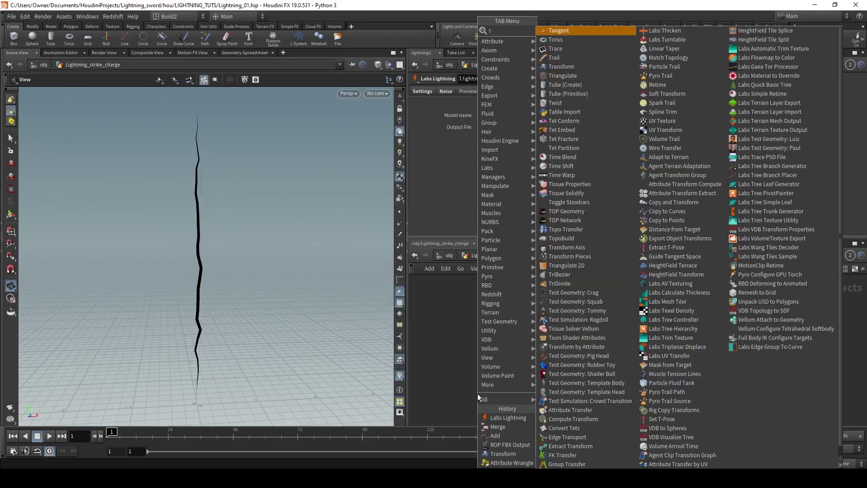
pyautogui.write('ra')
pyautogui.press('Down')
pyautogui.press('Down')
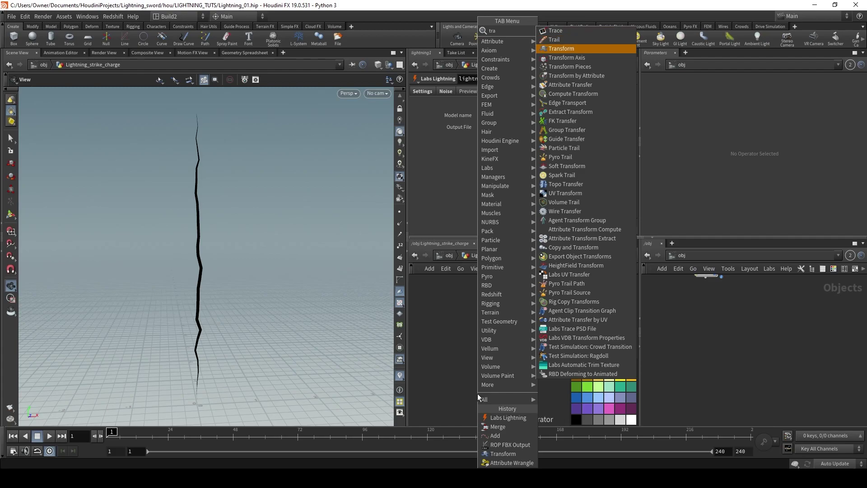
pyautogui.press('Return')
pyautogui.click(477, 393)
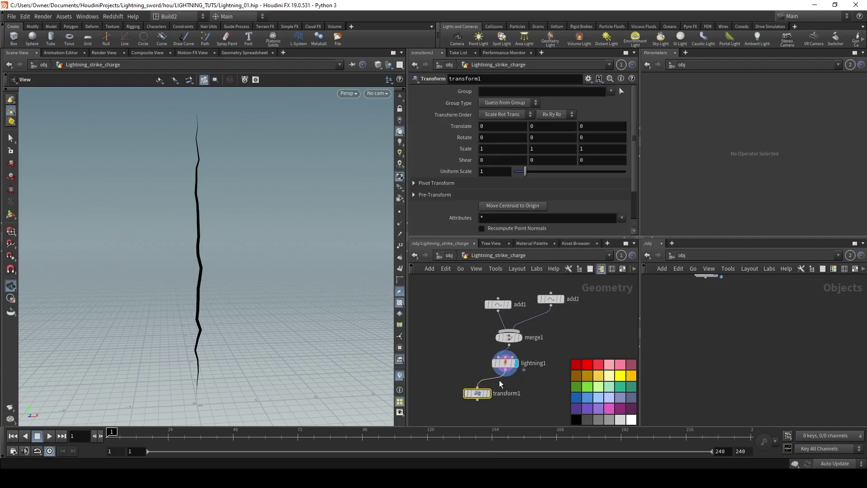
pyautogui.moveTo(479, 387); pyautogui.dragTo(513, 389)
pyautogui.click(490, 171)
pyautogui.press('Return')
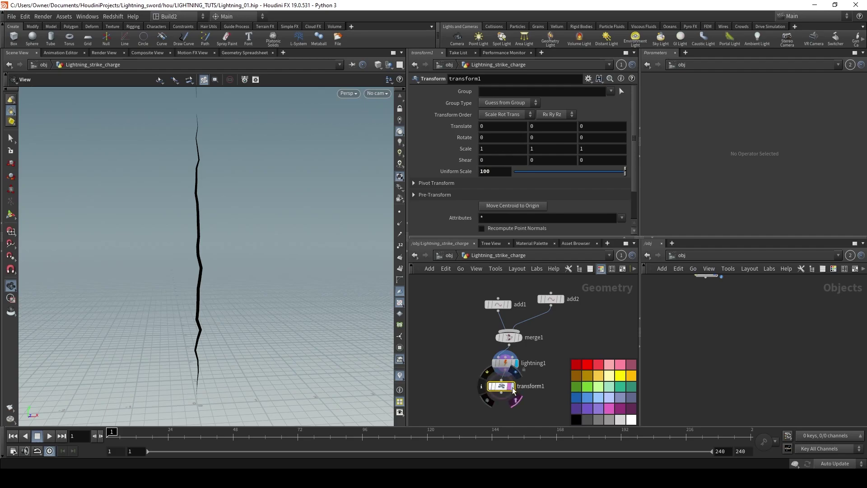
pyautogui.click(513, 389)
# Add a ROP FBX Output below transform1 writing to $HIP/lightning_charge_01.fbx
pyautogui.press('Tab')
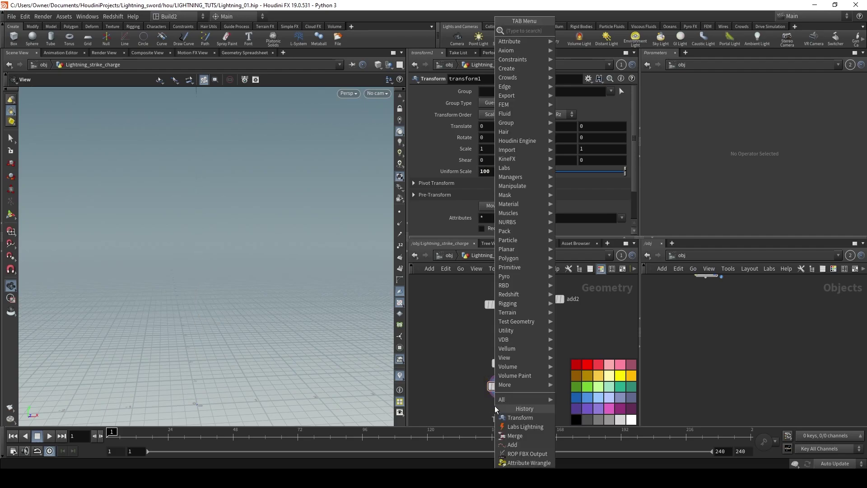
pyautogui.write('fbx rop')
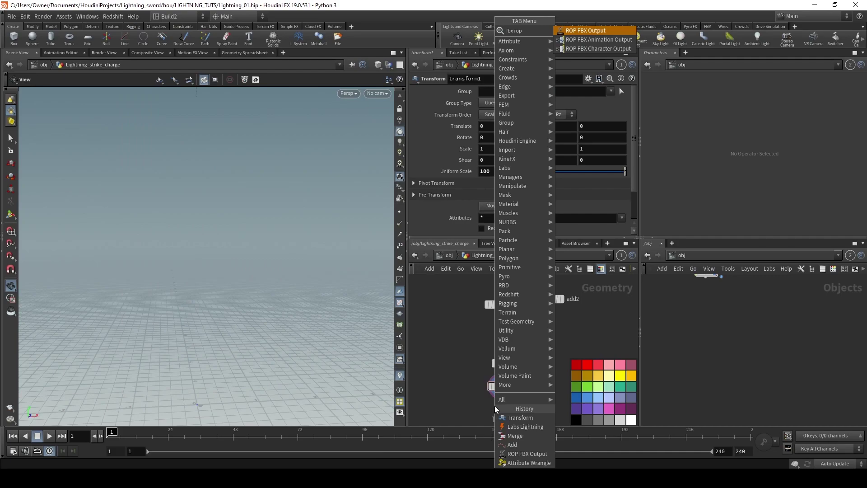
pyautogui.press('Return')
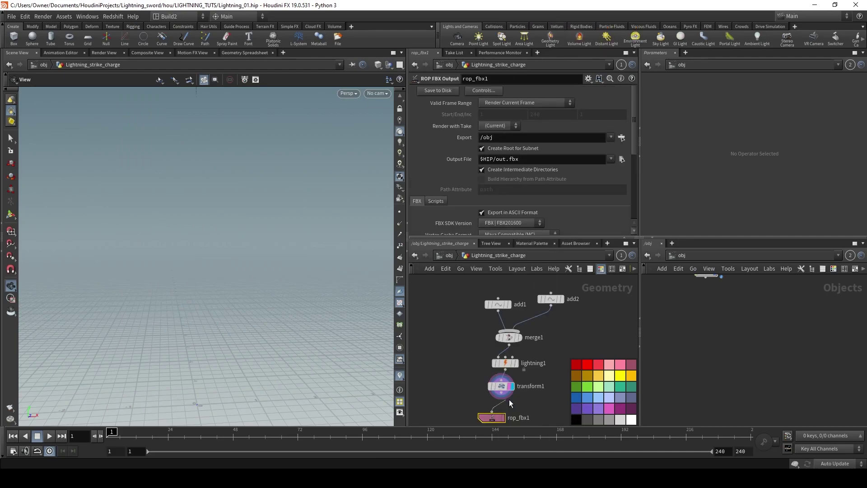
pyautogui.click(498, 415)
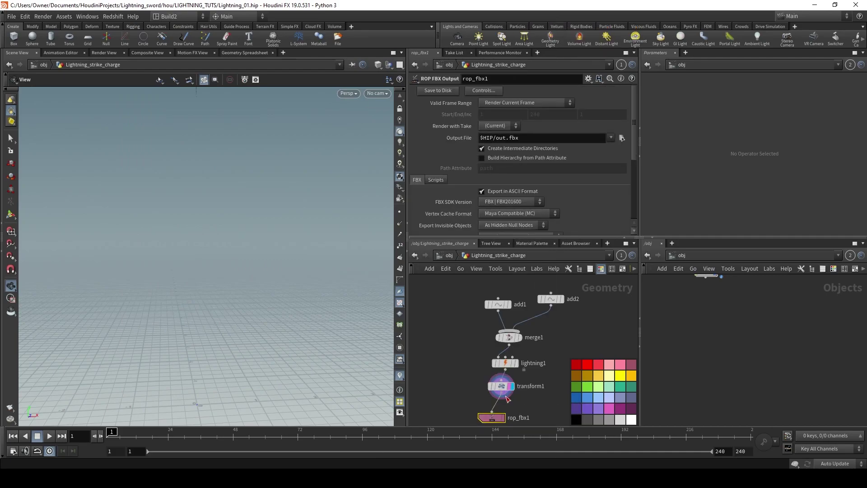
pyautogui.moveTo(498, 419); pyautogui.dragTo(508, 408)
pyautogui.doubleClick(505, 138)
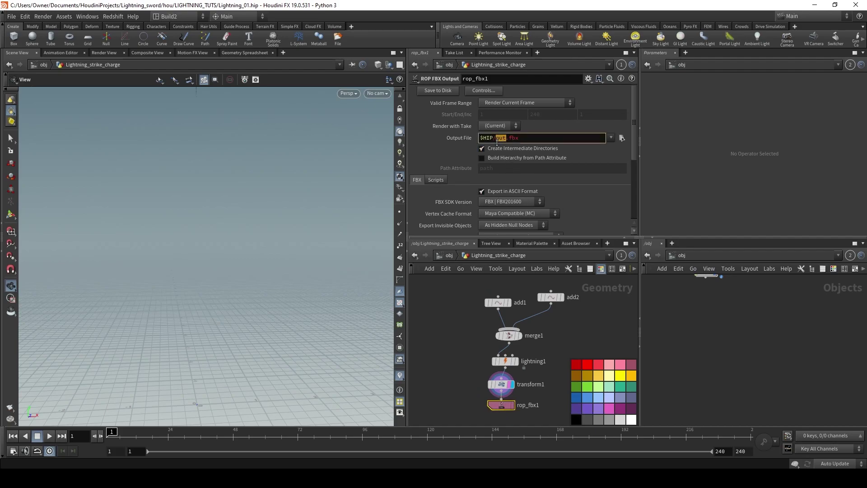
pyautogui.write('lightning_charge_01')
pyautogui.press('Return')
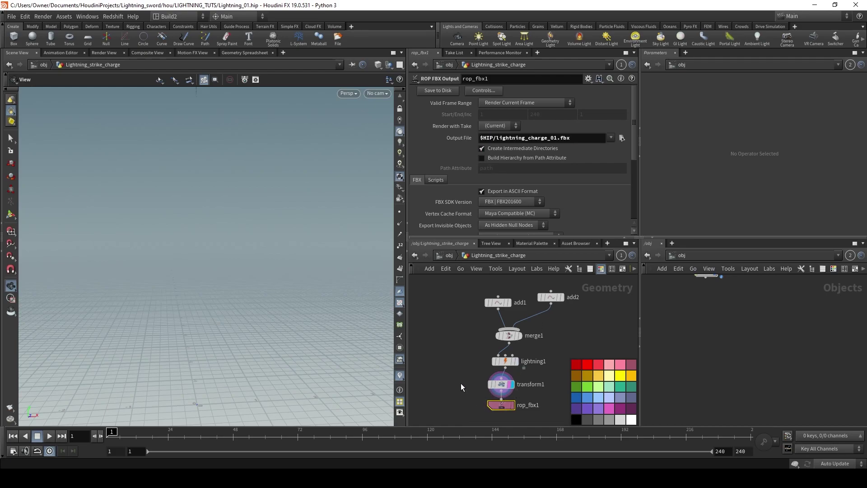
pyautogui.press('g')
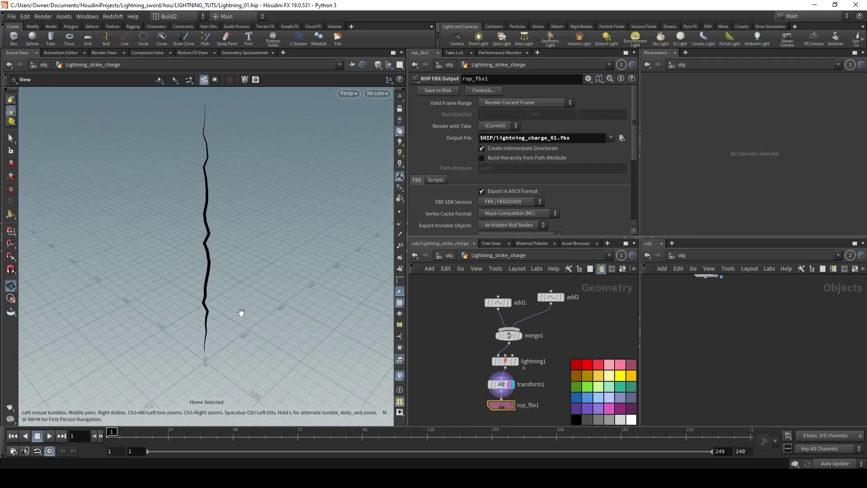
pyautogui.moveTo(244, 284); pyautogui.dragTo(257, 258)
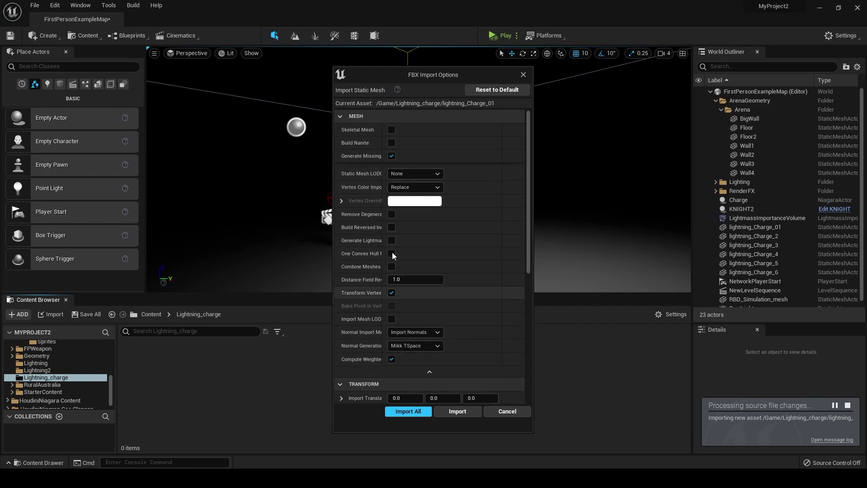
# Import lightning_Charge_01 with Import All, test-place it in the level, then delete it
pyautogui.click(407, 411)
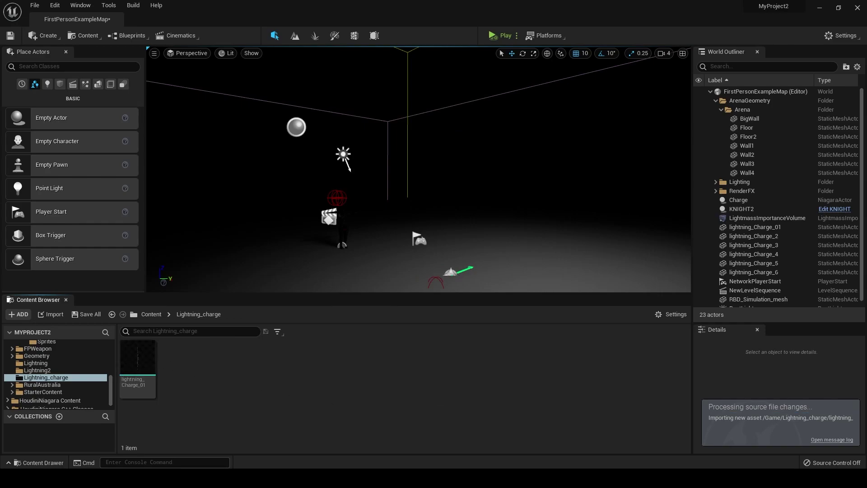
pyautogui.moveTo(150, 361); pyautogui.dragTo(391, 276)
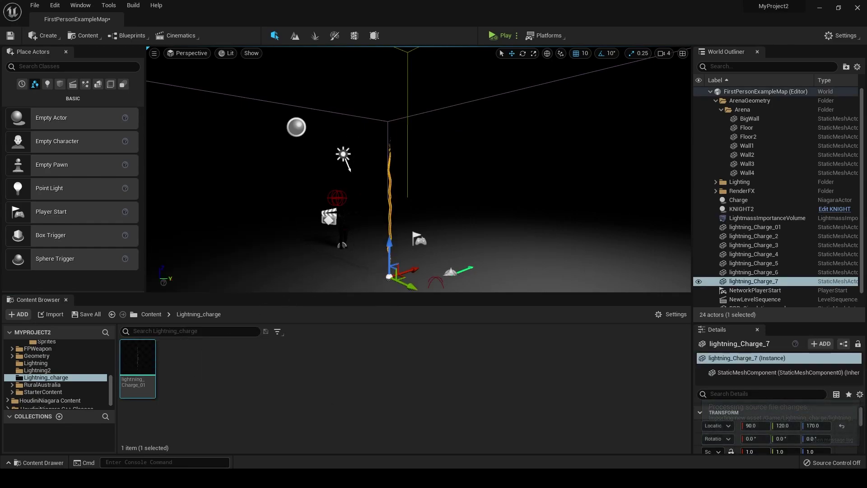
pyautogui.press('Delete')
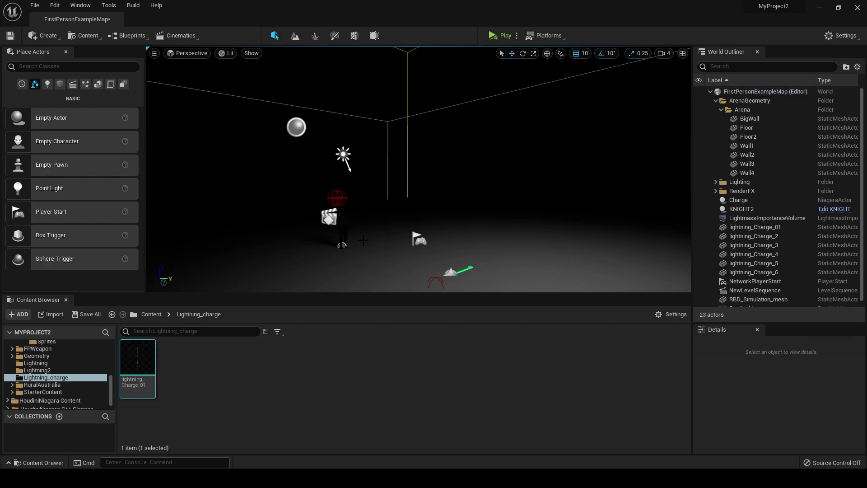
# Create a new Material asset in the Content Browser named M_Lightning
pyautogui.rightClick(192, 365)
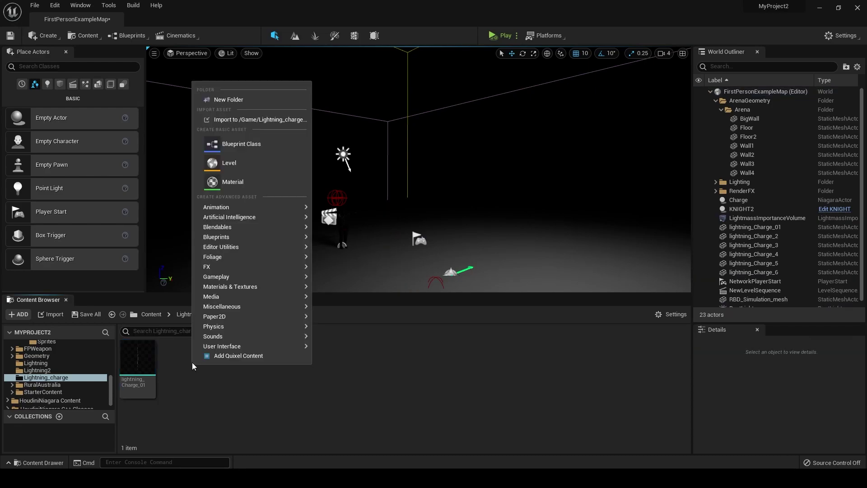
pyautogui.click(253, 180)
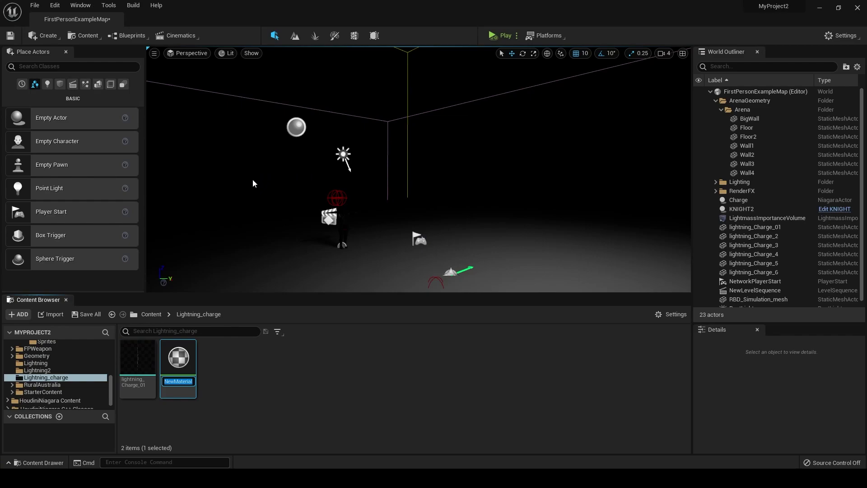
pyautogui.write('M_')
pyautogui.press('Return')
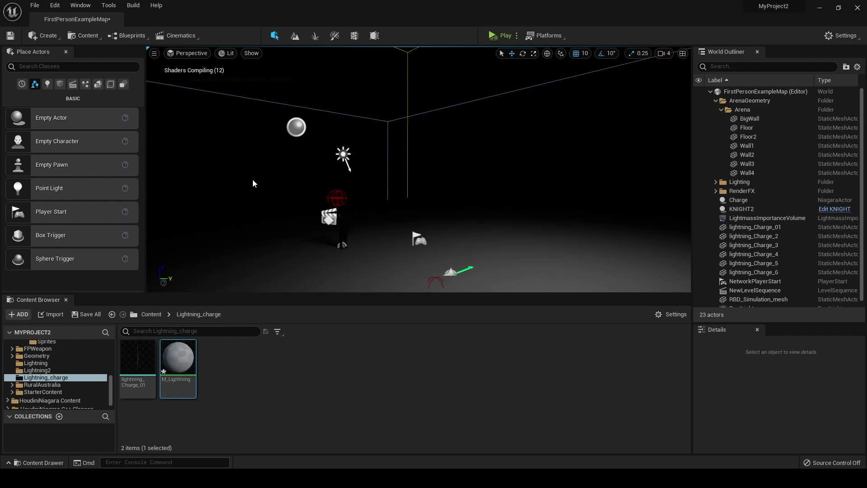
# Open M_Lightning and set Blend Mode to Translucent and Shading Model to Unlit
pyautogui.doubleClick(178, 357)
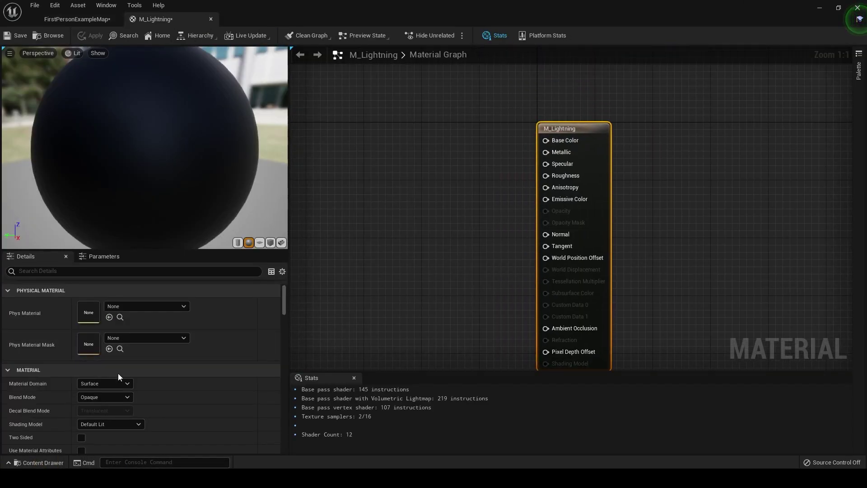
pyautogui.click(118, 396)
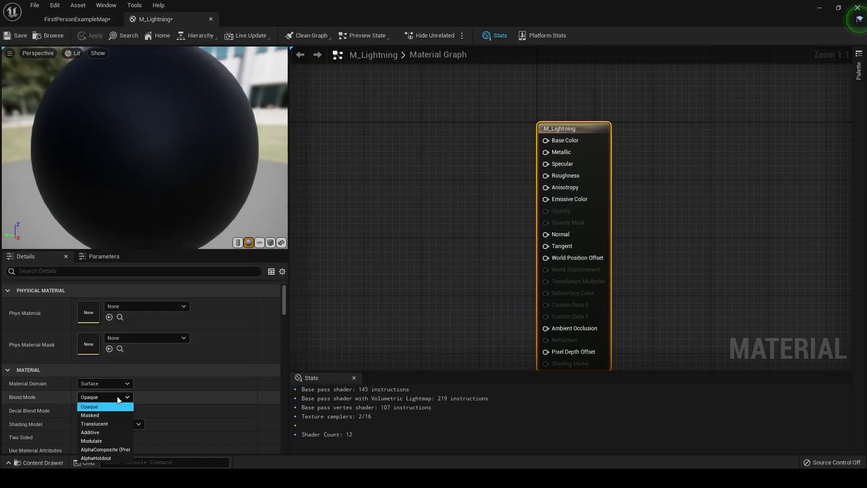
pyautogui.click(117, 424)
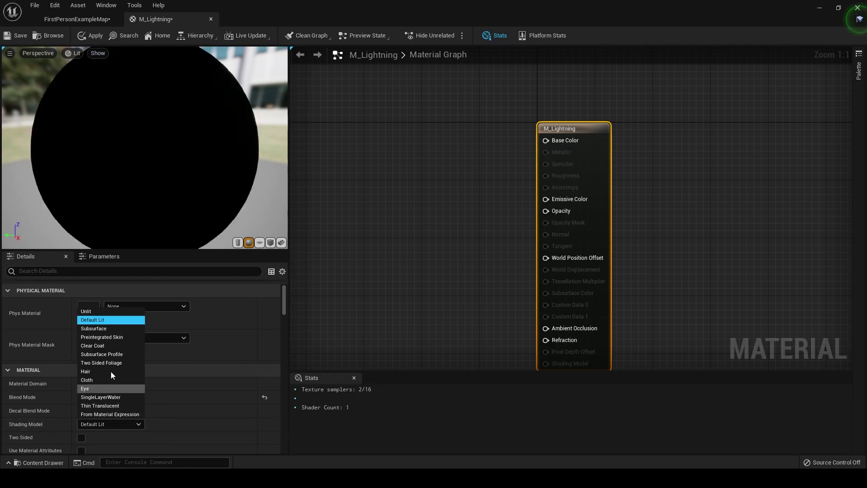
pyautogui.click(113, 310)
# Add a Particle Color node and a Multiply, feeding the Multiply into Emissive Color
pyautogui.moveTo(395, 279)
pyautogui.mouseDown(button='right')
pyautogui.moveTo(467, 265)
pyautogui.moveTo(469, 238)
pyautogui.mouseUp(button='right')
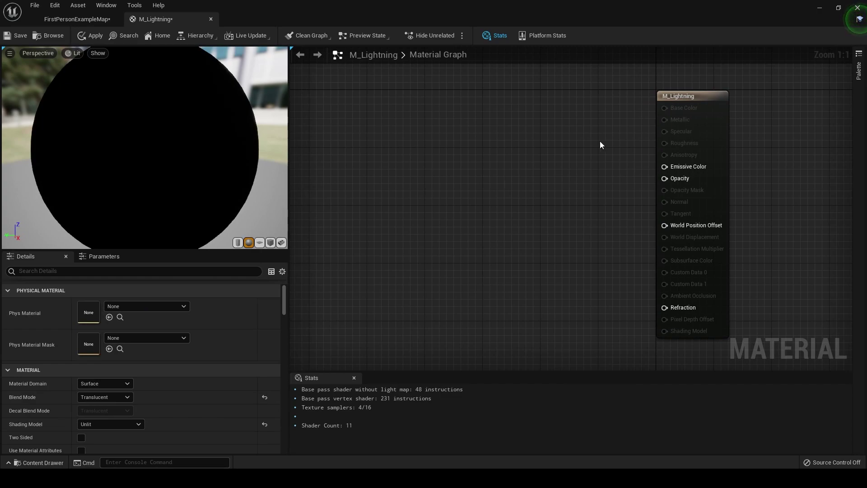
pyautogui.rightClick(500, 160)
pyautogui.write('part')
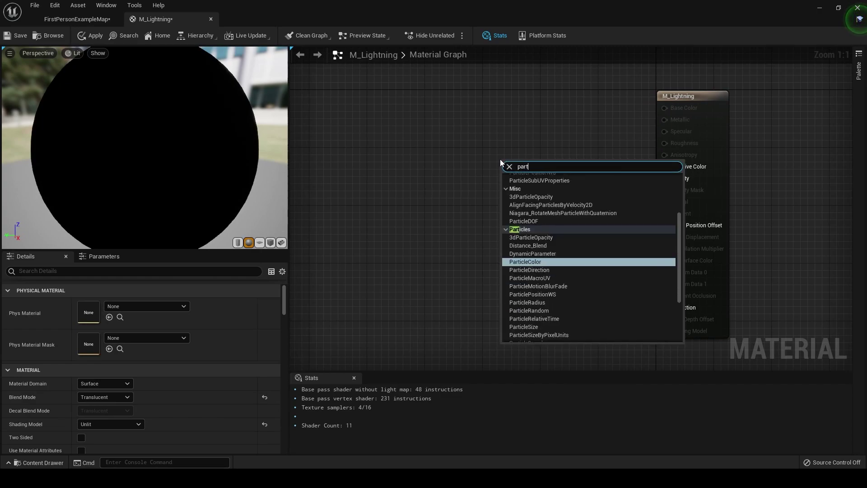
pyautogui.write('icle co')
pyautogui.press('Return')
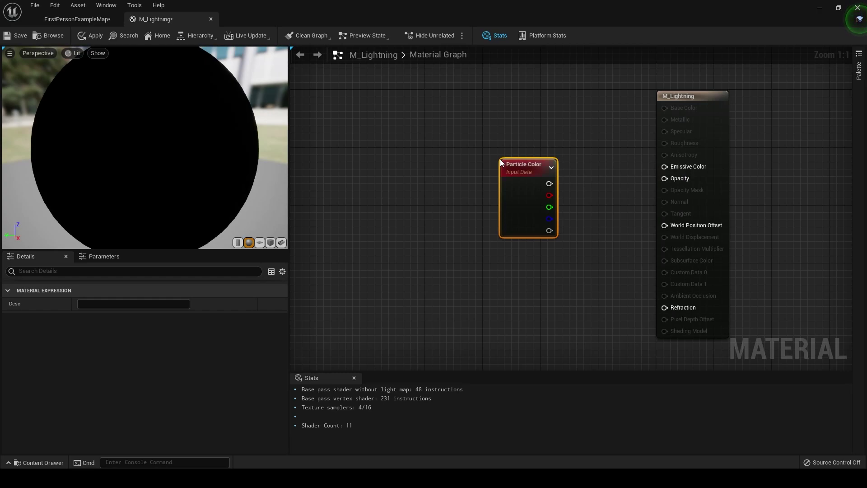
pyautogui.moveTo(521, 185); pyautogui.dragTo(665, 167)
pyautogui.click(554, 180)
pyautogui.moveTo(409, 281); pyautogui.dragTo(579, 184)
# Add a Dynamic Parameter with parameter names Glow, Speed and Contrast
pyautogui.rightClick(328, 256)
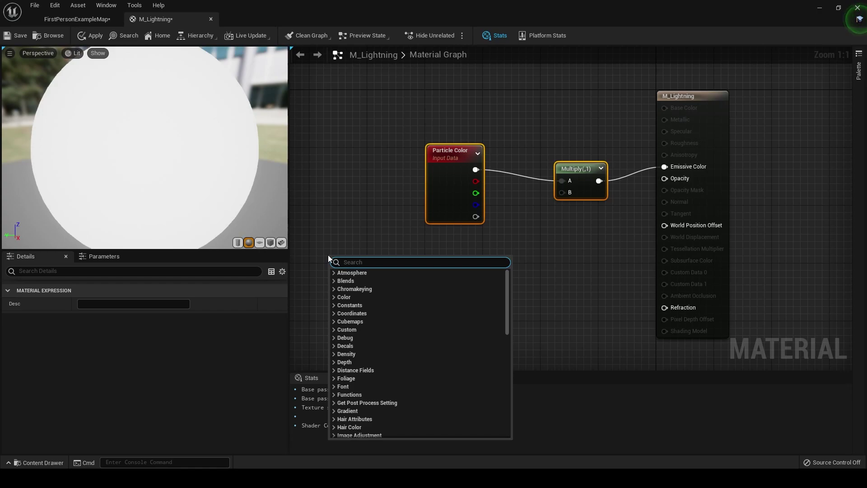
pyautogui.write('dyna')
pyautogui.press('Return')
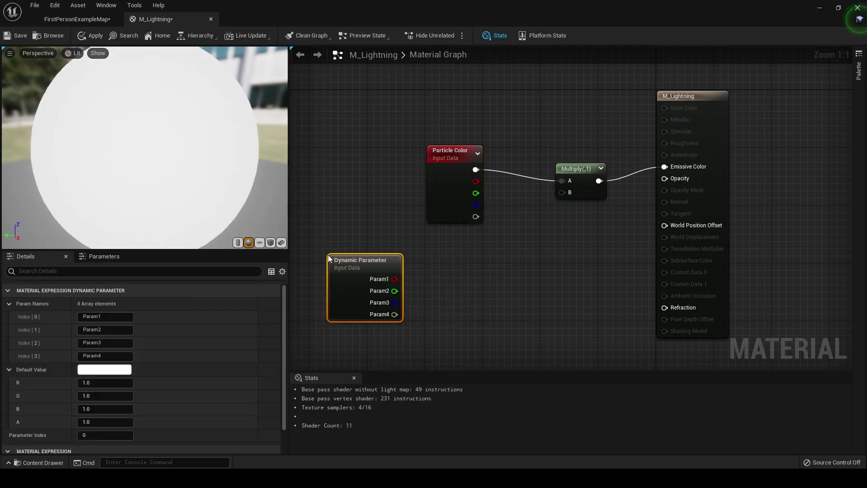
pyautogui.click(113, 317)
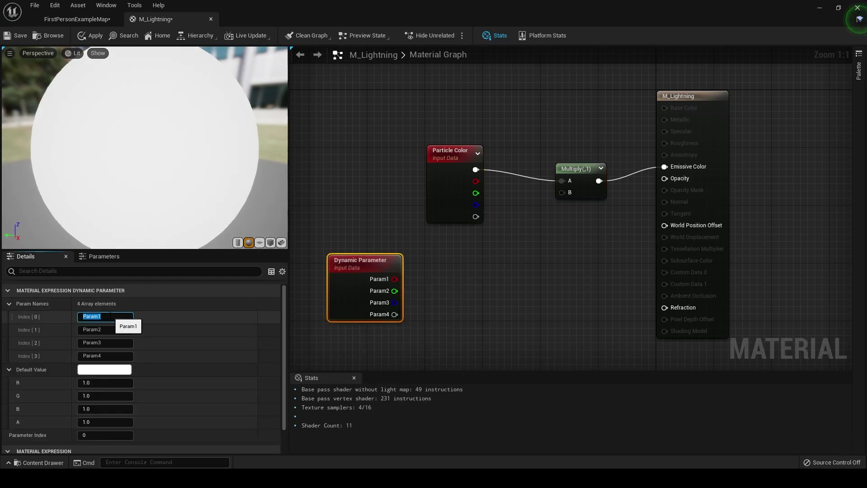
pyautogui.write('Glow')
pyautogui.press('Tab')
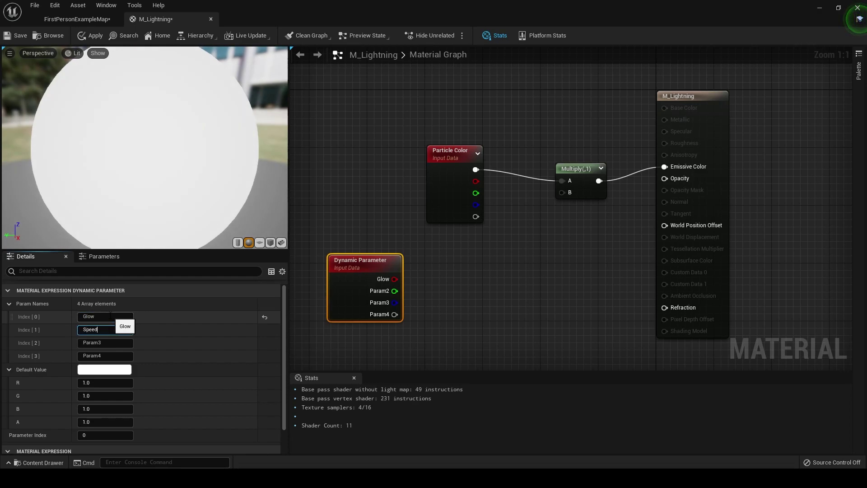
pyautogui.press('Tab')
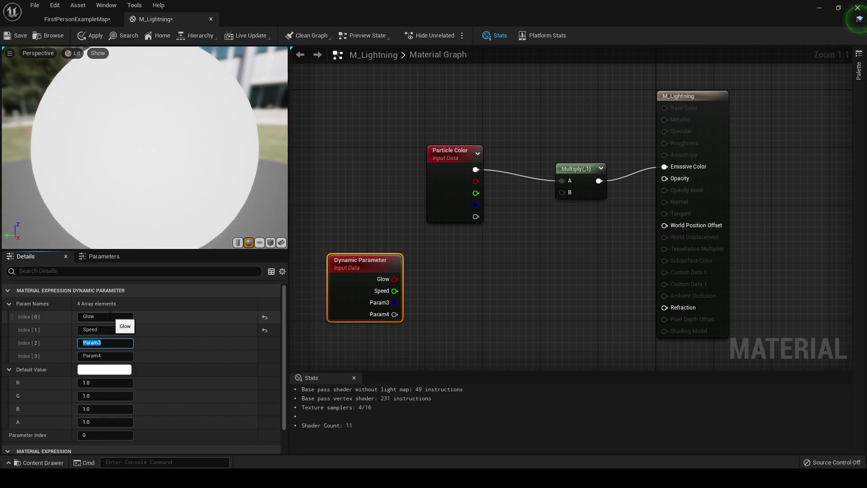
pyautogui.write('Contrast')
pyautogui.press('Return')
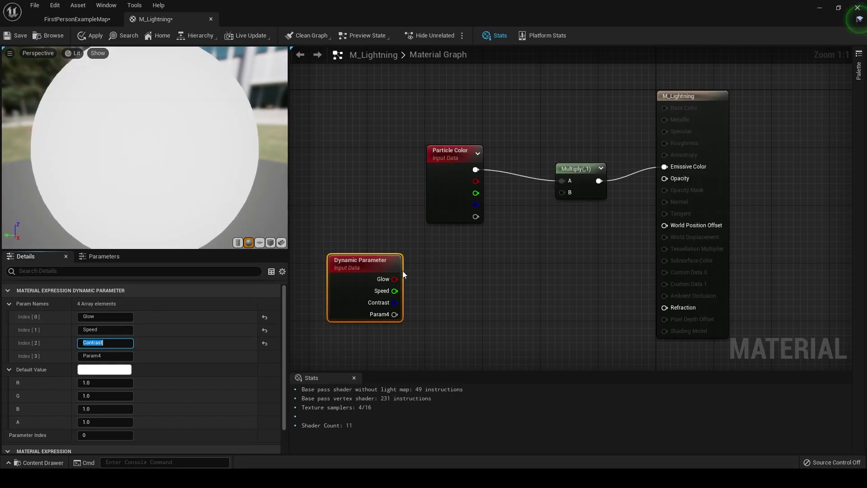
# Wire Glow into the emissive Multiply's B input and into a second Multiply
pyautogui.moveTo(394, 279); pyautogui.dragTo(563, 193)
pyautogui.moveTo(358, 295); pyautogui.dragTo(332, 297)
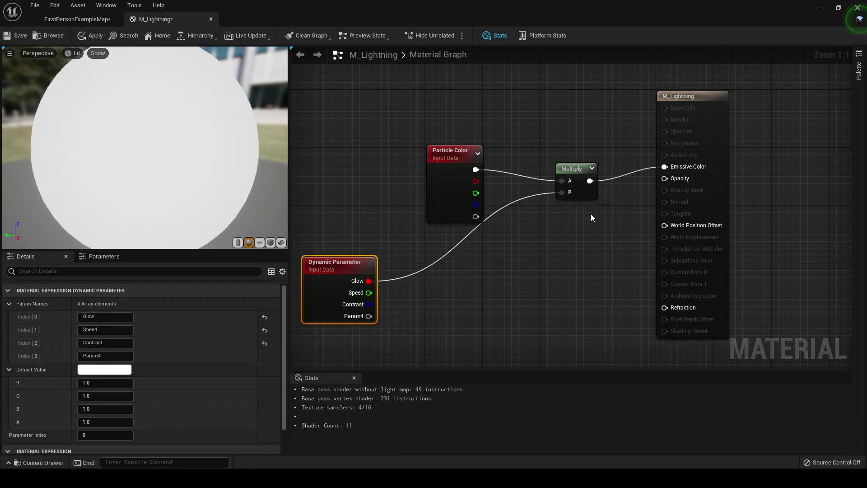
pyautogui.click(567, 229)
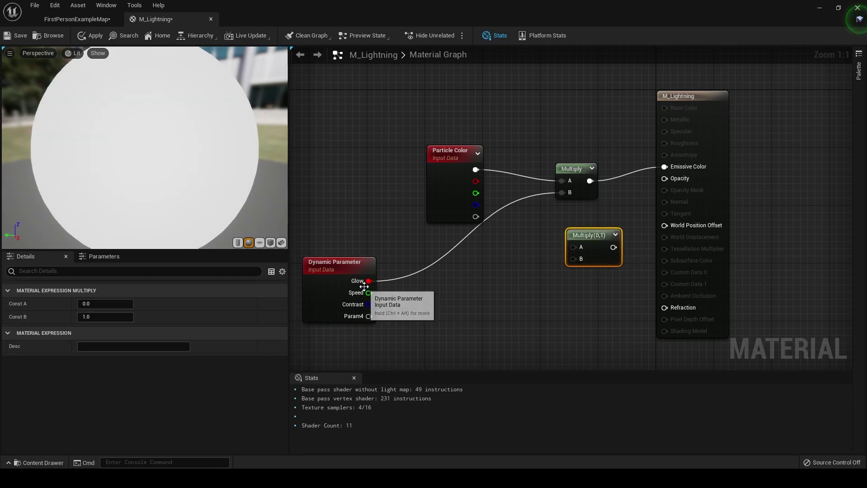
pyautogui.moveTo(368, 280); pyautogui.dragTo(664, 179)
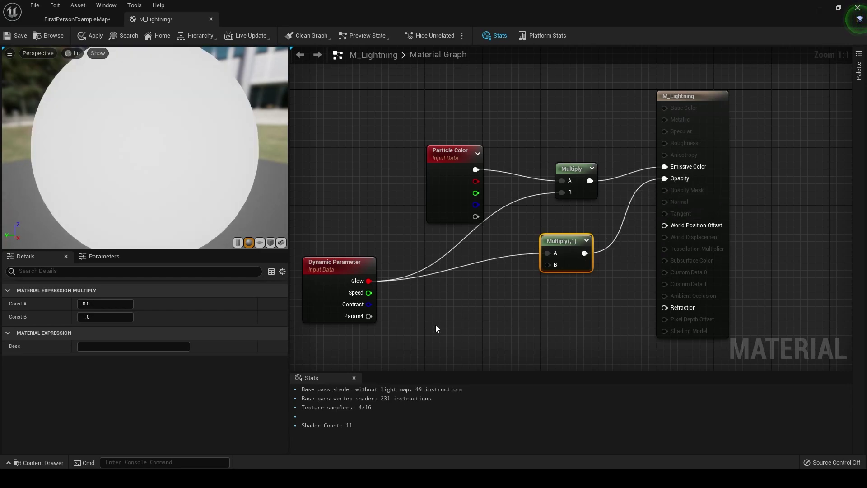
# Add a Panner node driven by the Speed parameter
pyautogui.rightClick(436, 328)
pyautogui.write('panner')
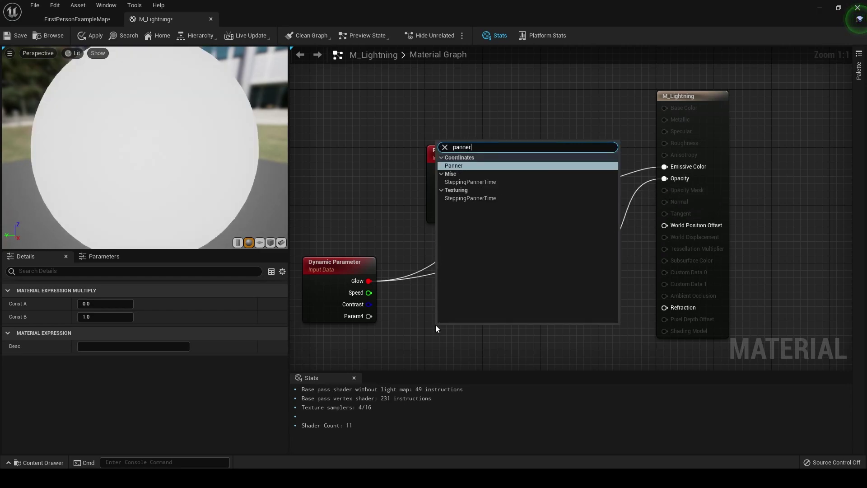
pyautogui.press('Return')
pyautogui.moveTo(405, 334); pyautogui.dragTo(422, 293, button='right')
pyautogui.moveTo(383, 255); pyautogui.dragTo(460, 324)
pyautogui.moveTo(469, 289); pyautogui.dragTo(437, 300)
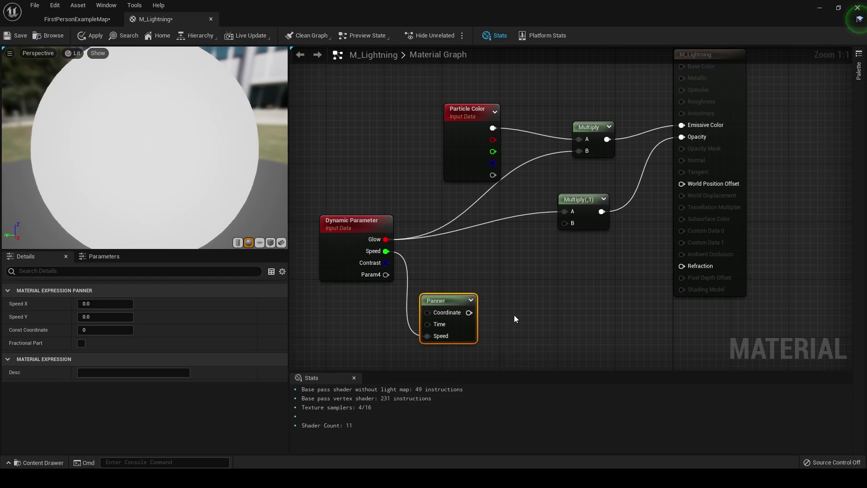
# Add a Texture Sample using T_NoiseMask_50, with the Panner feeding its UVs
pyautogui.press('t')
pyautogui.click(514, 308)
pyautogui.moveTo(533, 311); pyautogui.dragTo(532, 289)
pyautogui.click(165, 389)
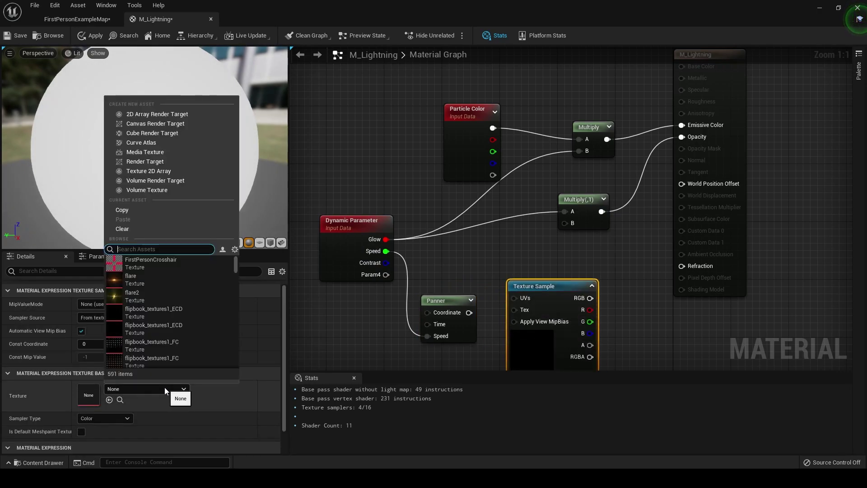
pyautogui.write('50')
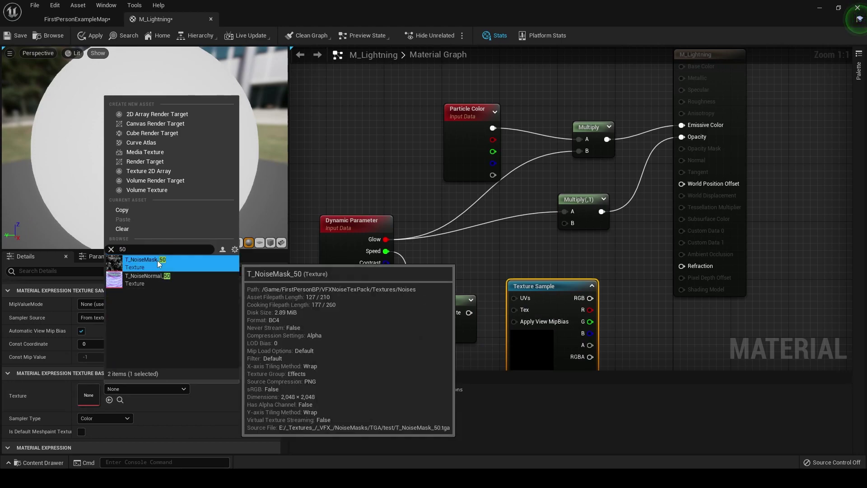
pyautogui.click(157, 260)
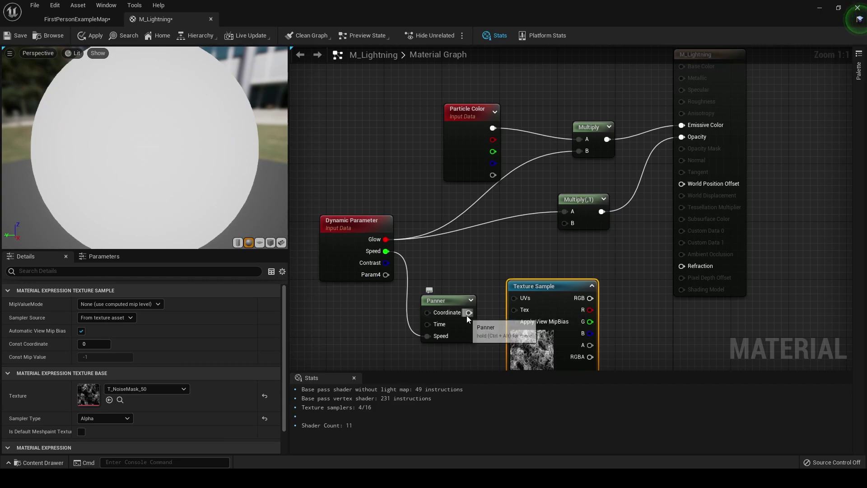
pyautogui.moveTo(469, 312); pyautogui.dragTo(514, 298)
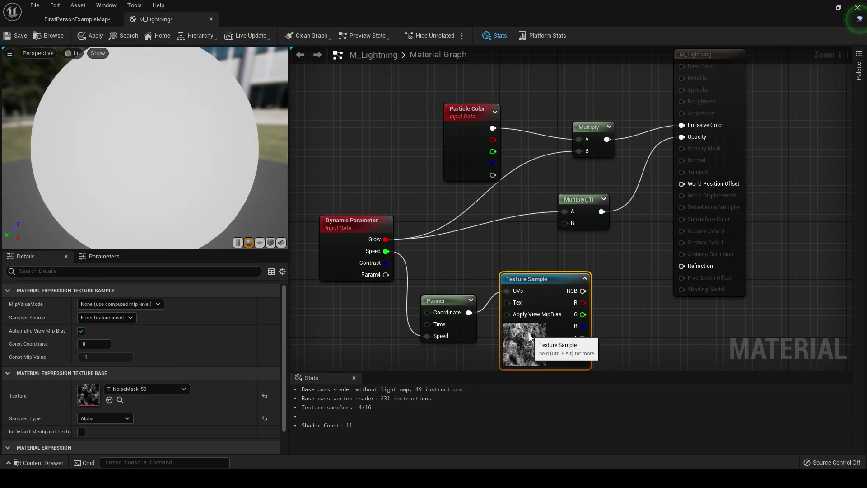
# Add a CheapContrast node fed by the texture's alpha and the Contrast parameter
pyautogui.moveTo(629, 338); pyautogui.dragTo(548, 316, button='right')
pyautogui.rightClick(548, 316)
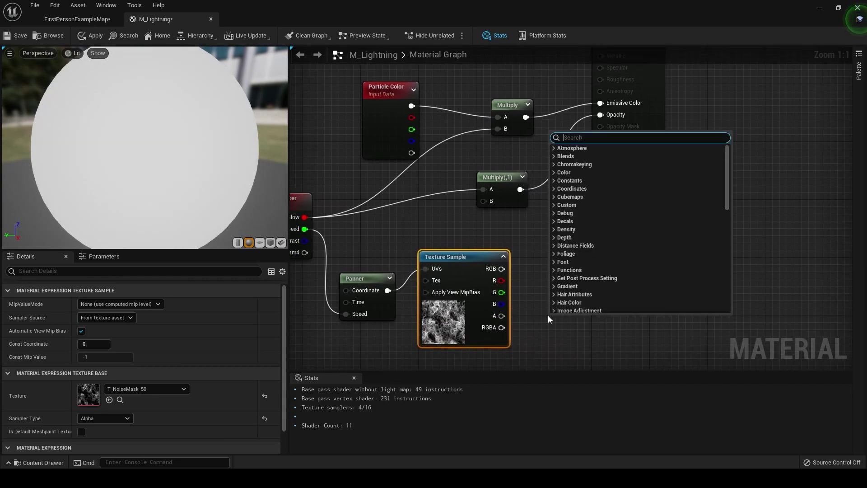
pyautogui.write('cheap')
pyautogui.press('Return')
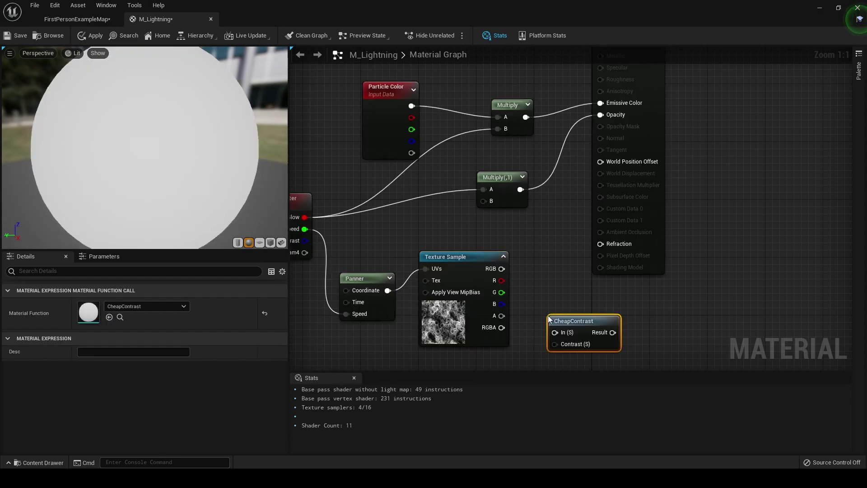
pyautogui.moveTo(402, 328); pyautogui.dragTo(428, 334, button='right')
pyautogui.moveTo(351, 229); pyautogui.dragTo(612, 286)
pyautogui.moveTo(554, 302); pyautogui.dragTo(590, 260)
# Feed CheapContrast into the opacity Multiply's B input and apply the material
pyautogui.moveTo(694, 298); pyautogui.dragTo(629, 341, button='right')
pyautogui.rightClick(671, 248)
pyautogui.click(584, 292)
pyautogui.moveTo(564, 319); pyautogui.dragTo(470, 231)
pyautogui.moveTo(440, 251); pyautogui.dragTo(536, 267, button='right')
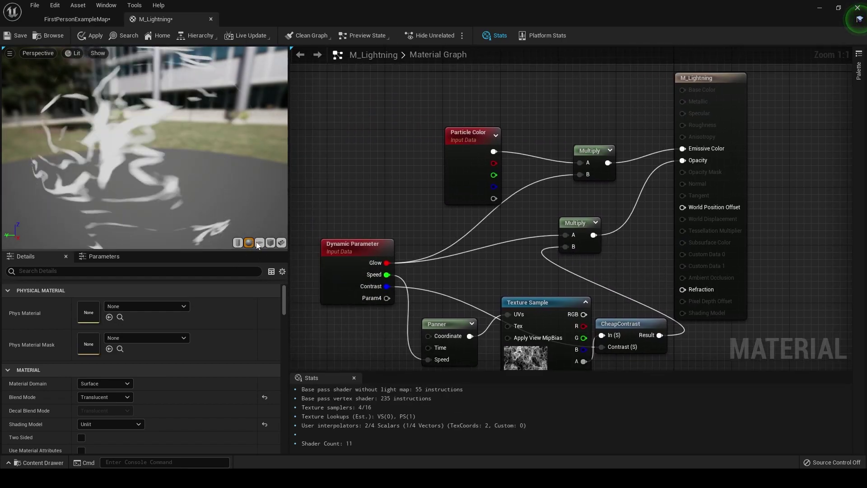
pyautogui.click(18, 35)
# In the Lightning_charge folder, create an empty Niagara System and name it Charge
pyautogui.click(79, 20)
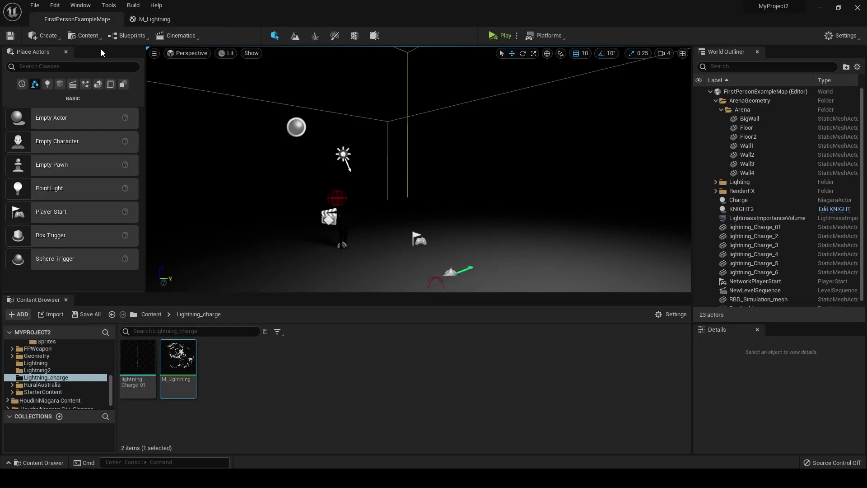
pyautogui.rightClick(215, 364)
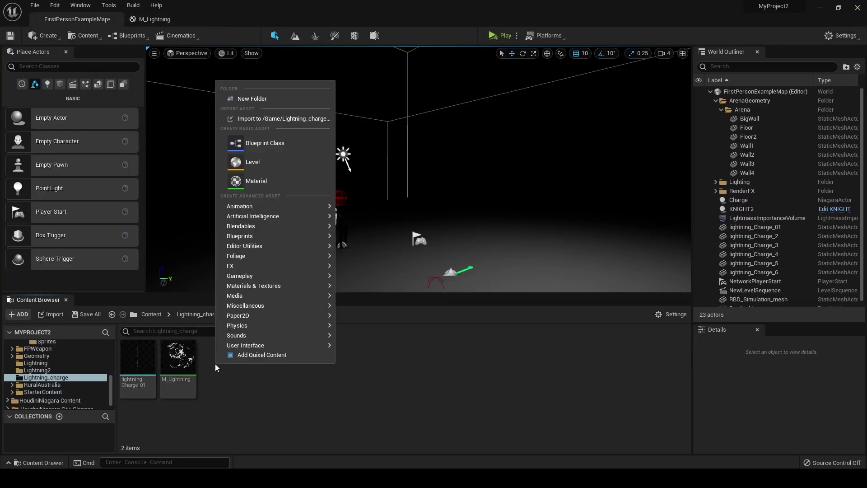
pyautogui.moveTo(298, 266)
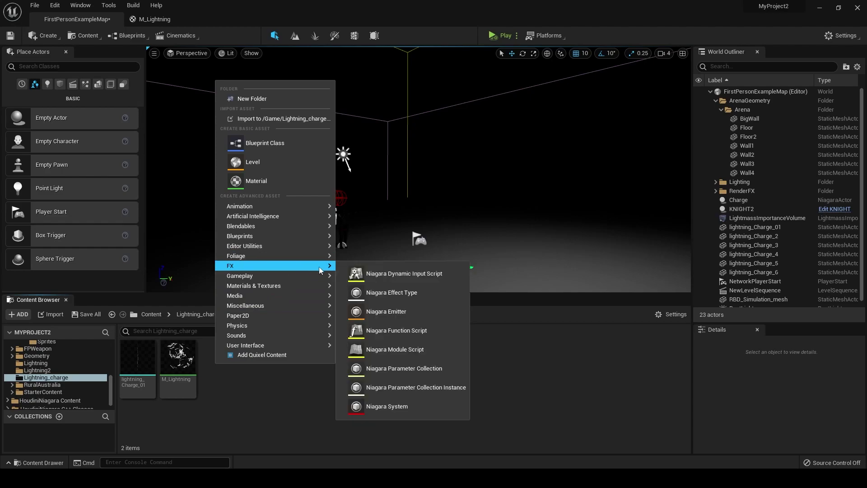
pyautogui.click(389, 404)
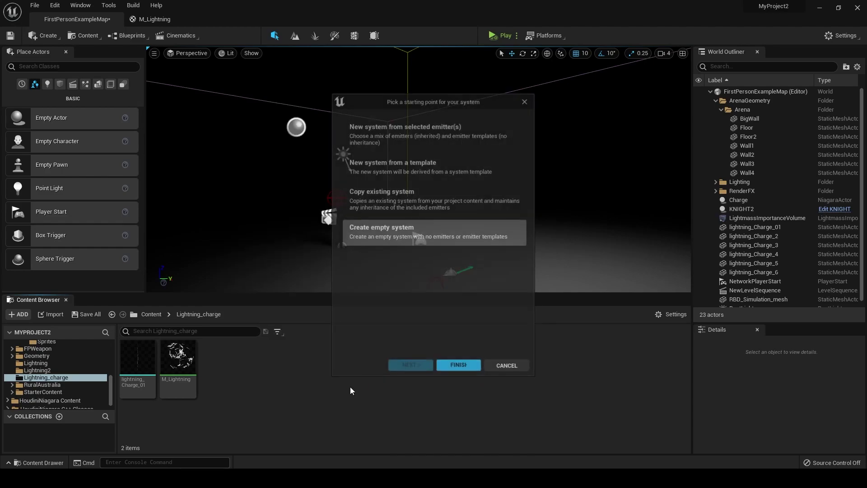
pyautogui.click(459, 366)
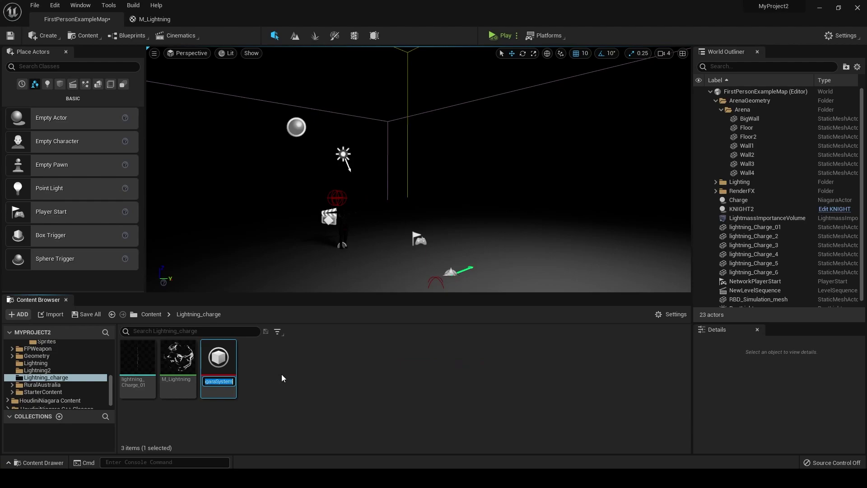
pyautogui.write('Charge_')
# Add a Simple Sprite Burst emitter to the Charge system and rename it charge
pyautogui.press('Return')
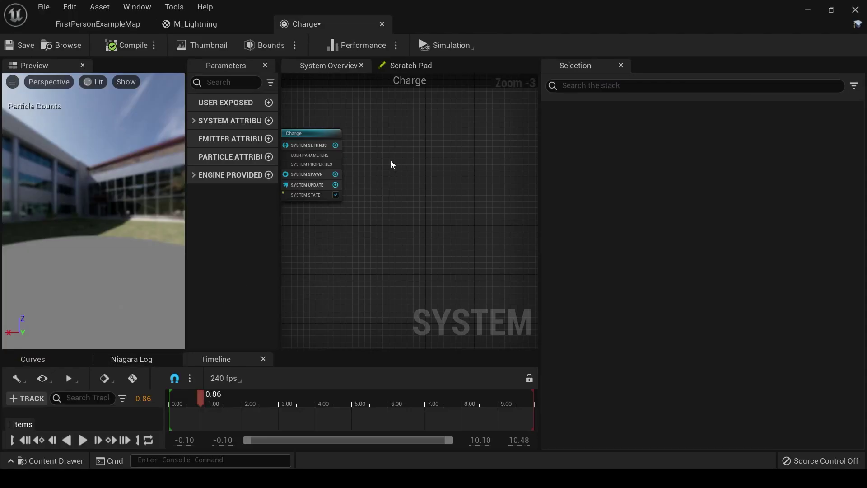
pyautogui.rightClick(391, 161)
pyautogui.moveTo(420, 182)
pyautogui.scroll(-3, 542, 289)
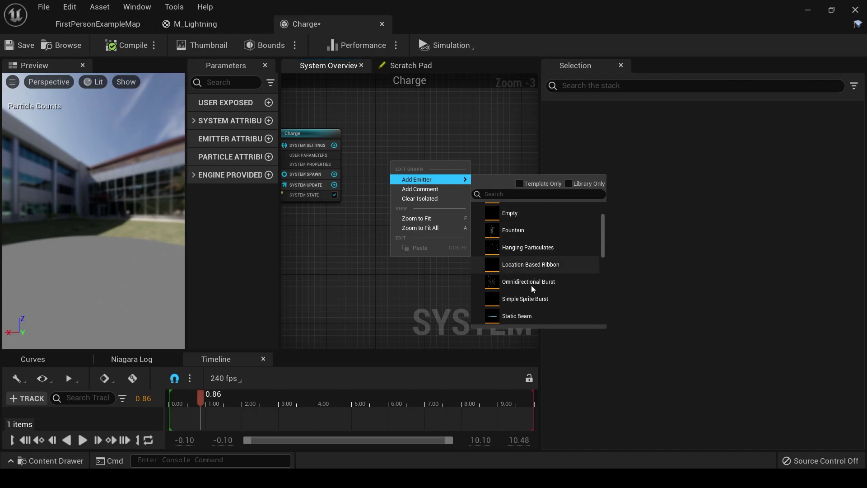
pyautogui.click(531, 291)
pyautogui.rightClick(420, 134)
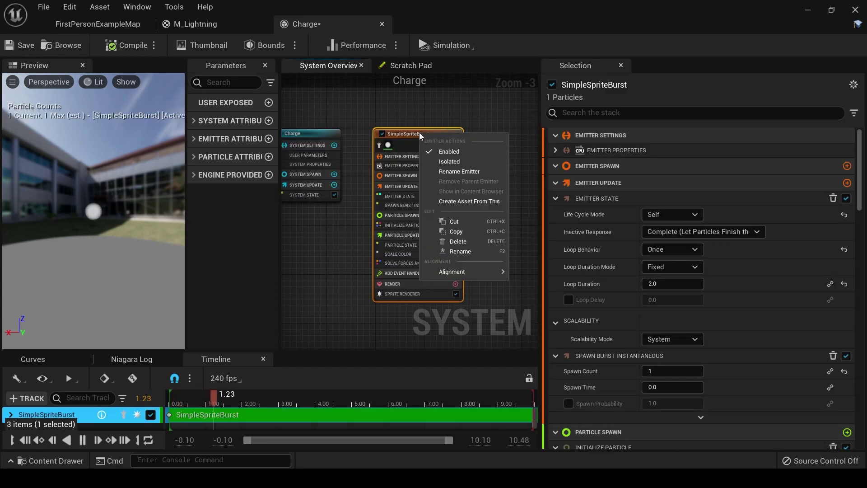
pyautogui.click(467, 251)
pyautogui.write('charge')
pyautogui.press('Return')
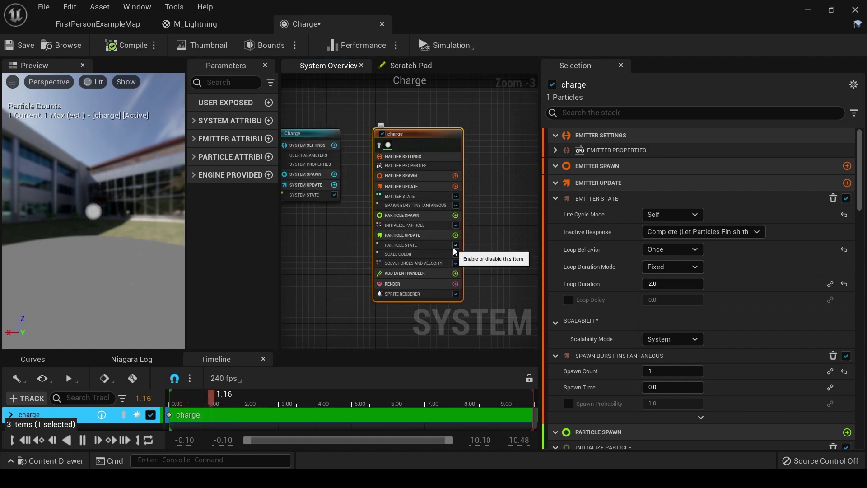
# Remove the Sprite Renderer, Solve Forces and Velocity, and Scale Color modules
pyautogui.click(422, 294)
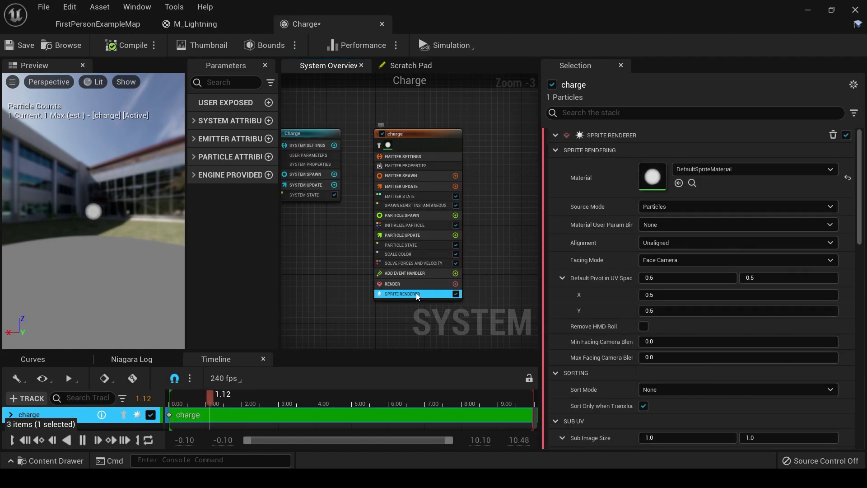
pyautogui.press('Delete')
pyautogui.click(418, 263)
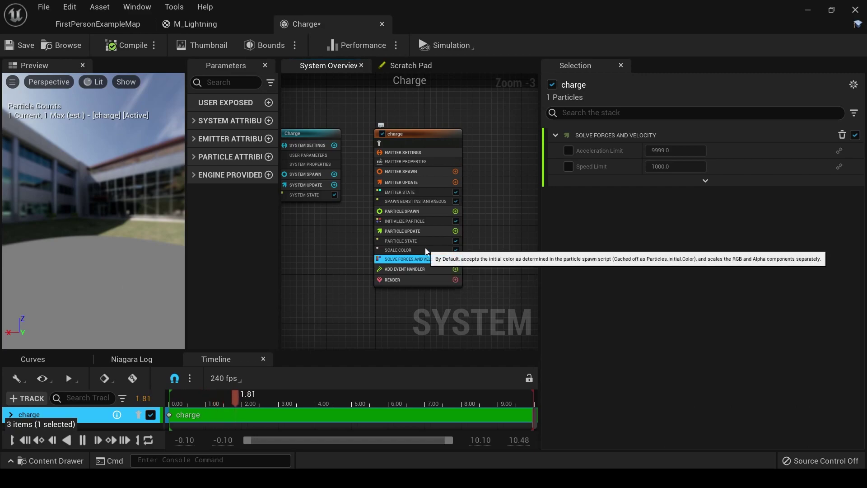
pyautogui.press('Delete')
pyautogui.click(425, 250)
pyautogui.press('Delete')
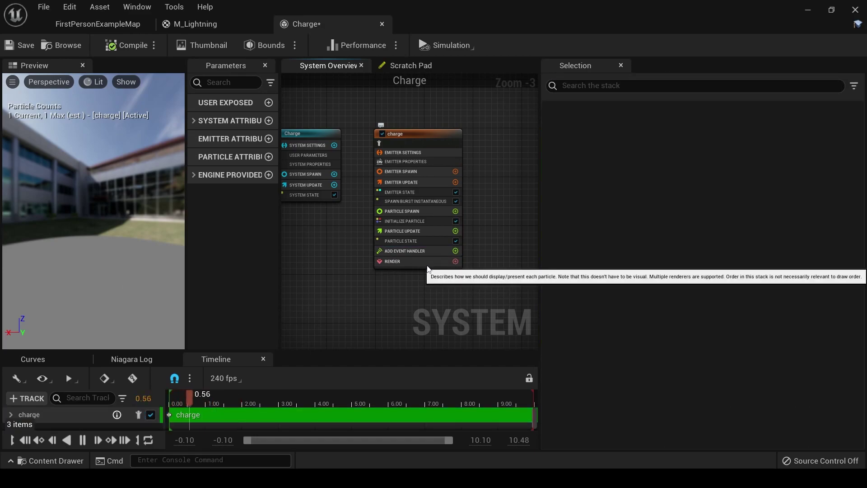
# Add a Mesh Renderer to the emitter with one mesh slot
pyautogui.click(438, 262)
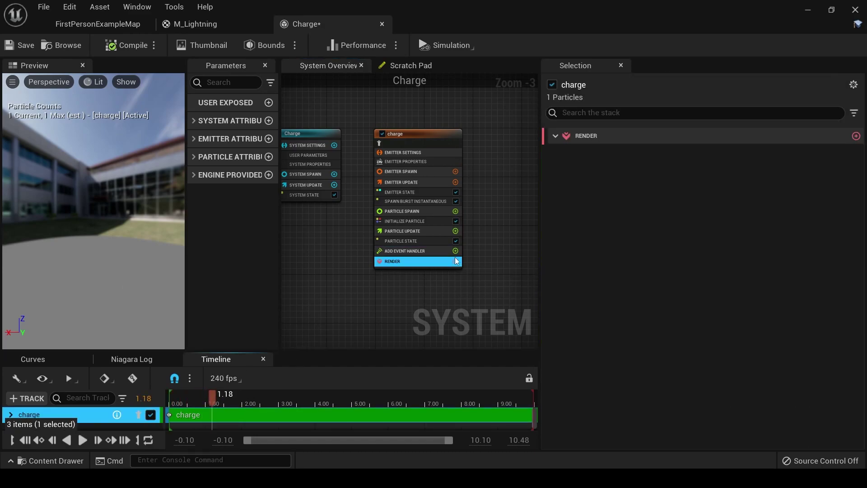
pyautogui.click(456, 261)
pyautogui.write('mesh')
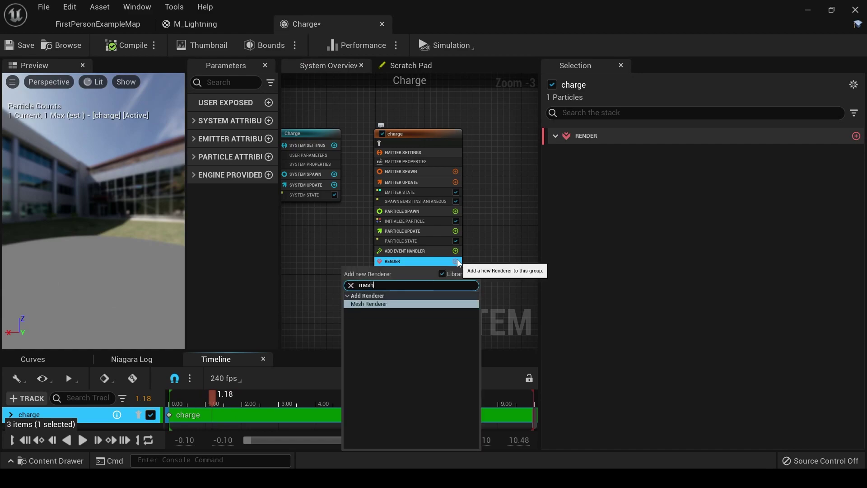
pyautogui.press('Return')
pyautogui.click(436, 275)
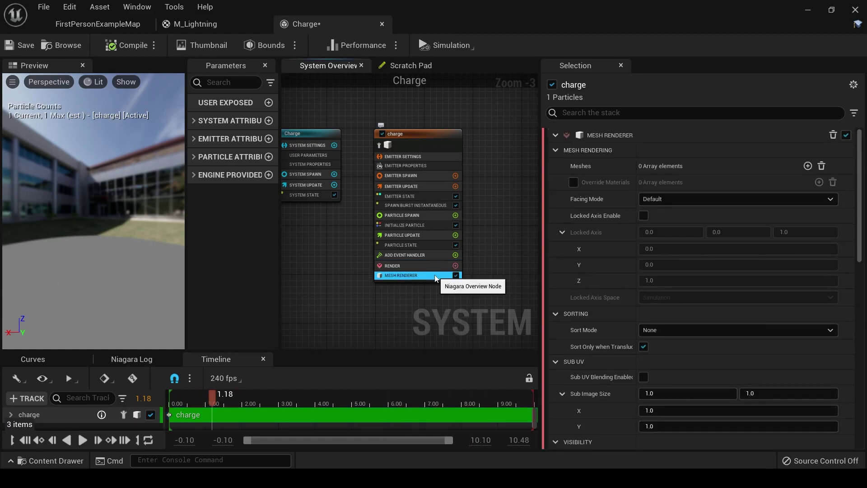
pyautogui.click(807, 166)
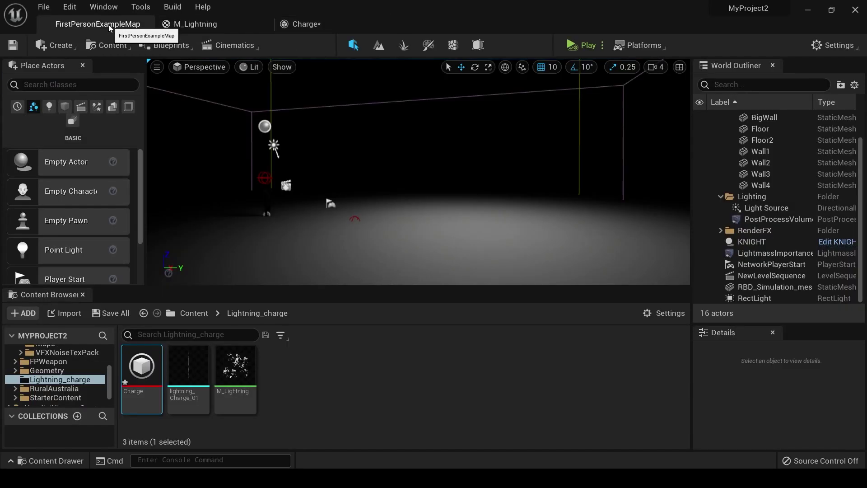
# Set the Mesh Renderer's mesh to lightning_Charge_01 and enable Override Materials with one slot
pyautogui.click(104, 24)
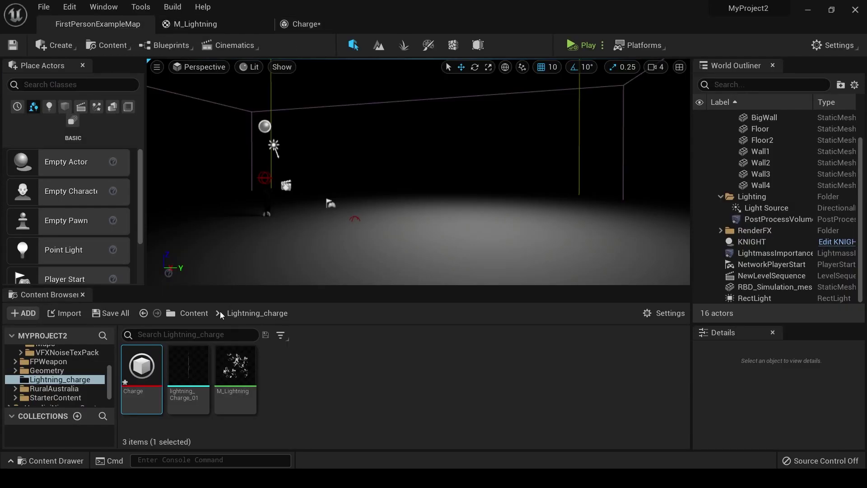
pyautogui.rightClick(188, 361)
pyautogui.press('F2')
pyautogui.hotkey('ctrl', 'c')
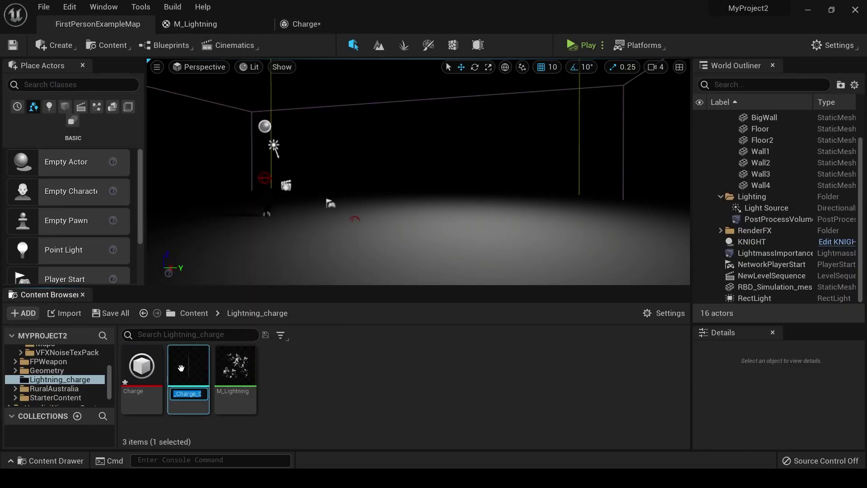
pyautogui.click(303, 24)
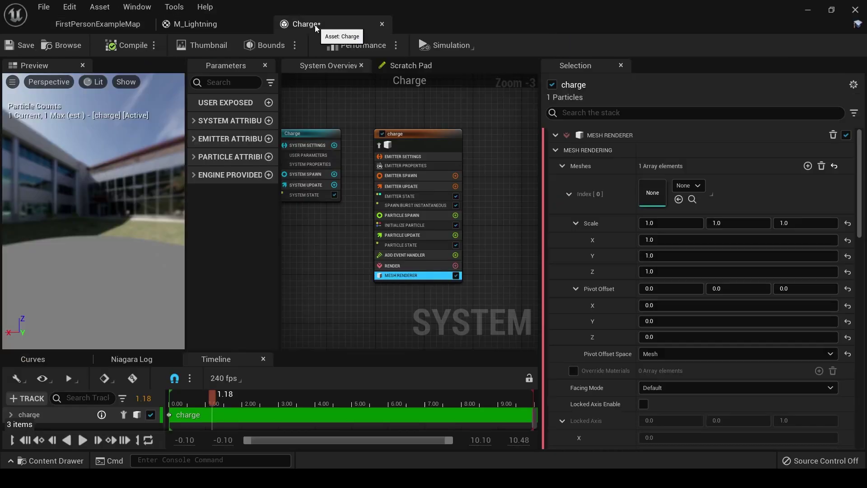
pyautogui.click(692, 186)
pyautogui.hotkey('ctrl', 'v')
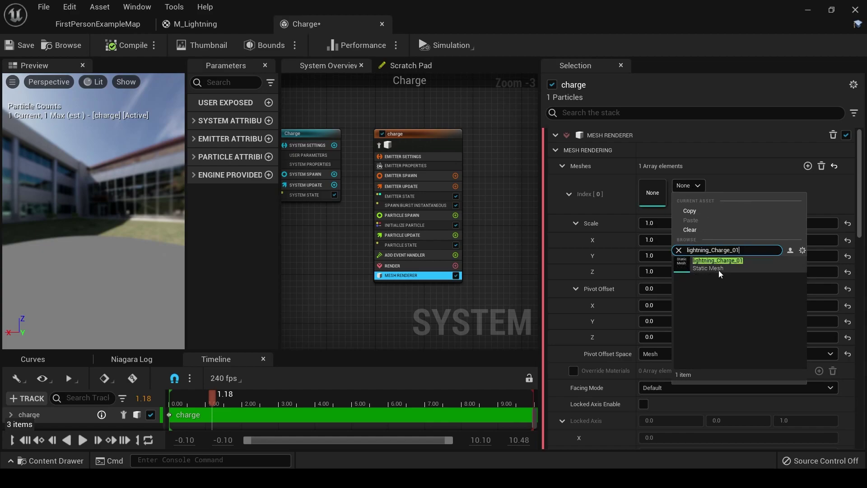
pyautogui.click(714, 263)
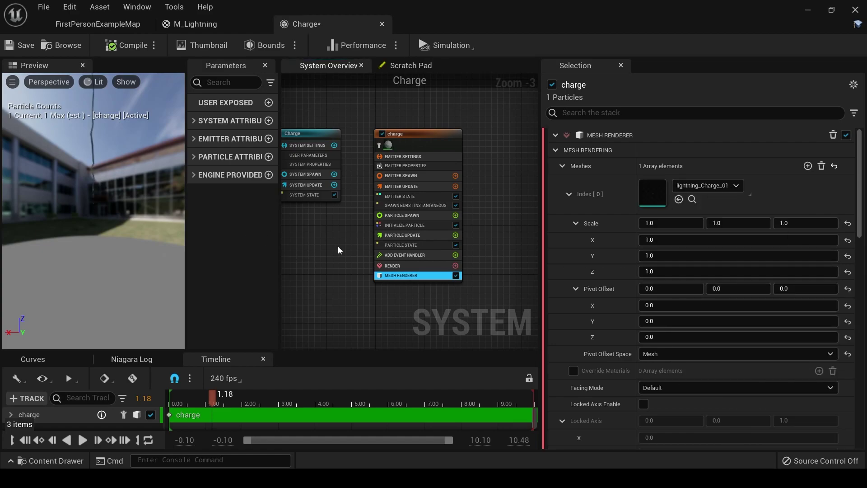
pyautogui.click(573, 371)
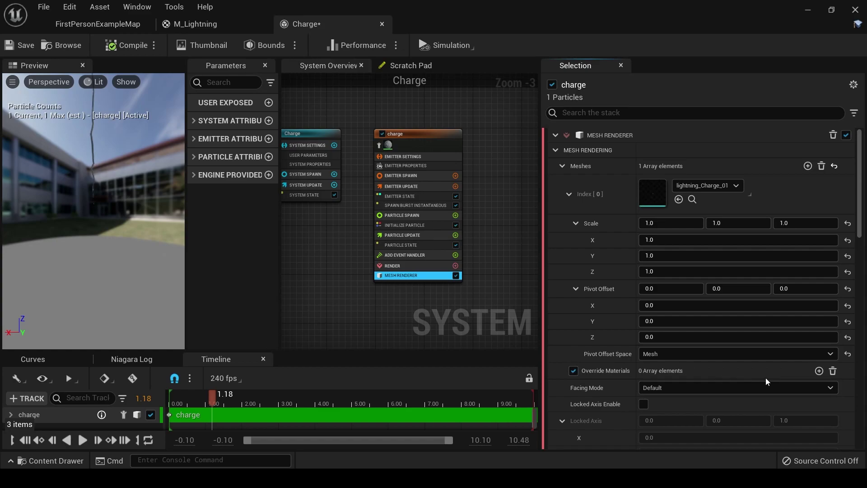
pyautogui.click(818, 371)
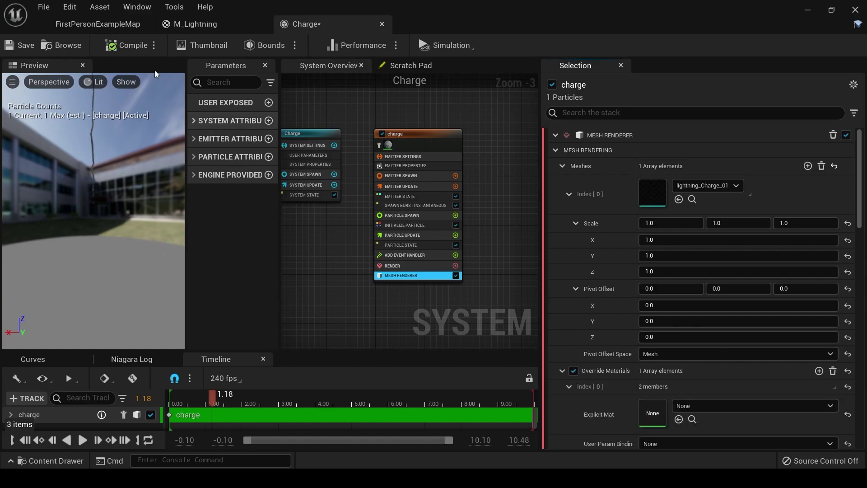
# Create the material instance M_Lightning_Inst from M_Lightning
pyautogui.click(118, 25)
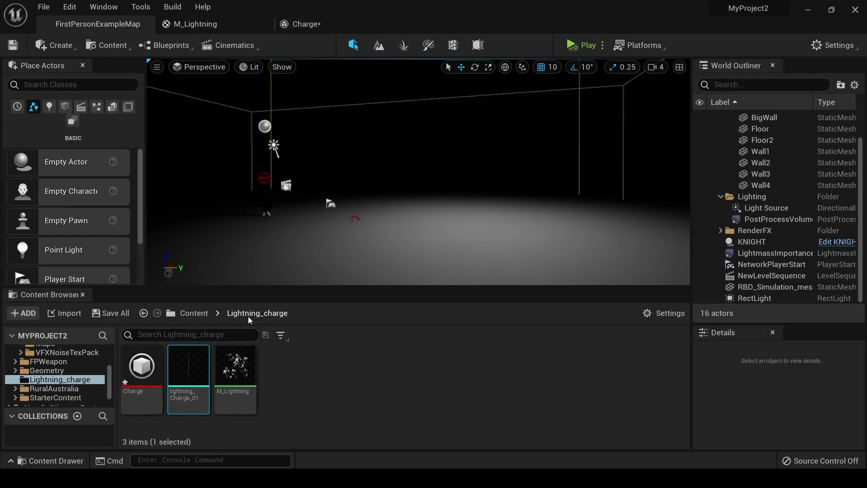
pyautogui.rightClick(240, 364)
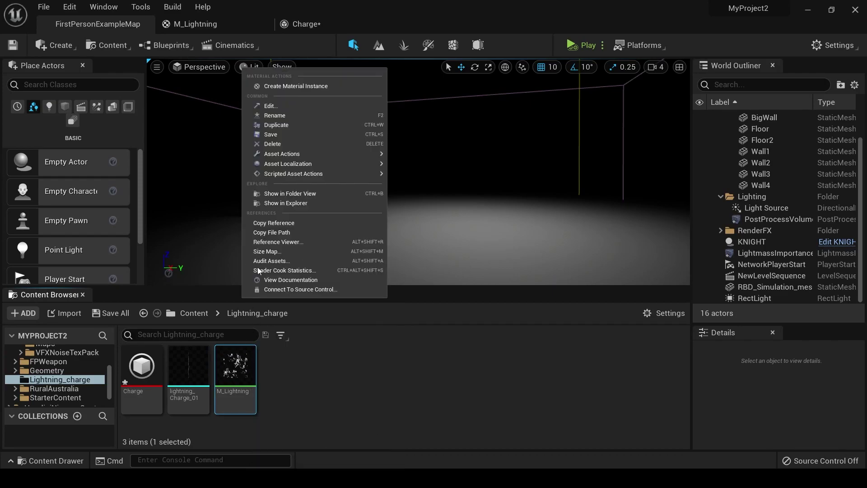
pyautogui.click(282, 86)
pyautogui.hotkey('ctrl', 'c')
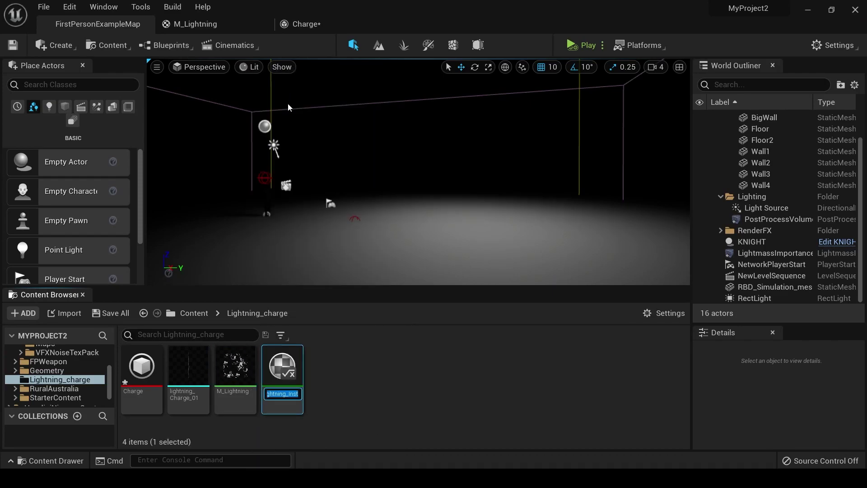
# Assign M_Lightning_Inst as the charge mesh's override material
pyautogui.click(227, 23)
pyautogui.click(298, 24)
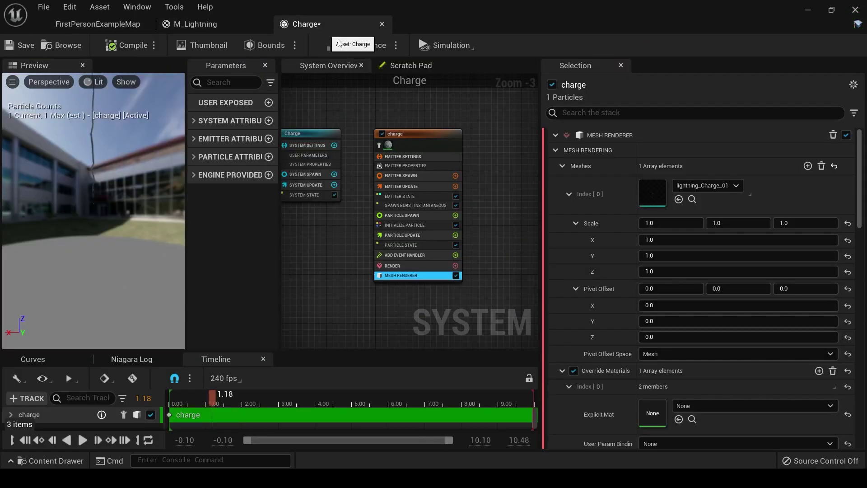
pyautogui.click(709, 408)
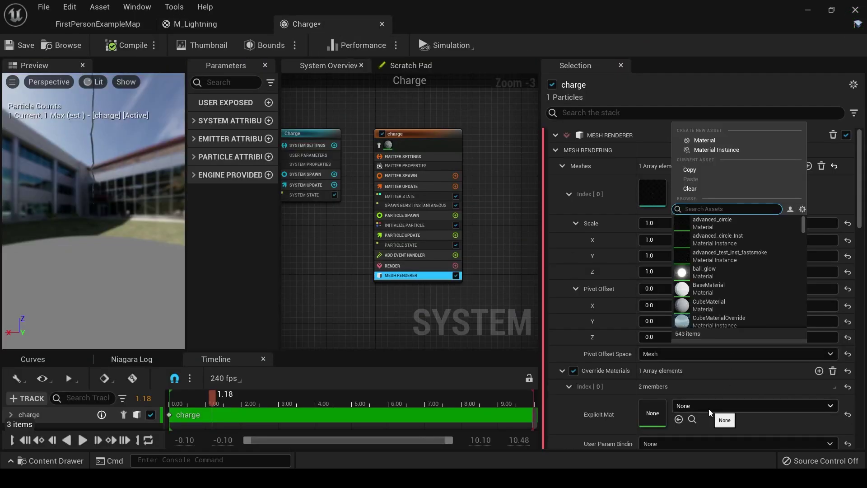
pyautogui.hotkey('ctrl', 'v')
pyautogui.click(711, 223)
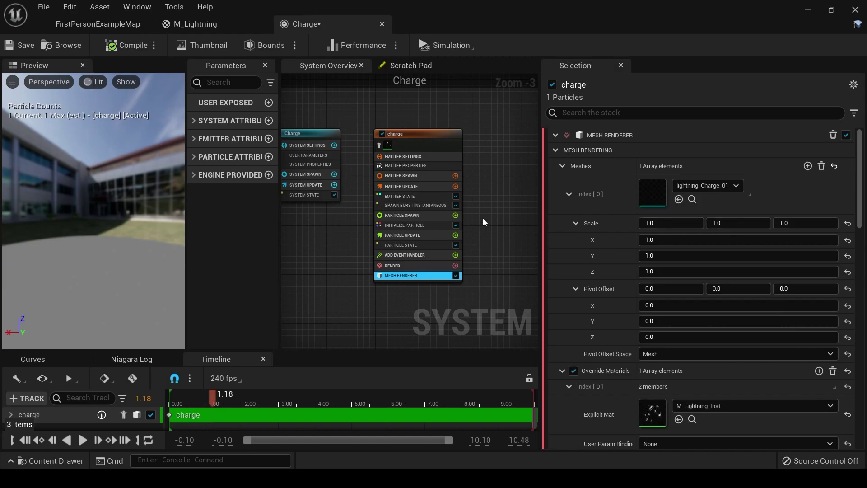
pyautogui.click(135, 184)
# Add a Dynamic Material Parameters module to the charge emitter's Particle Update
pyautogui.click(332, 238)
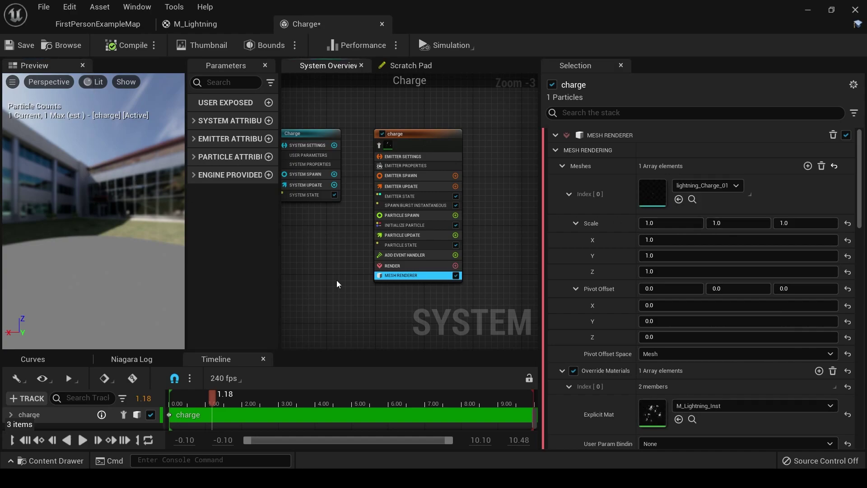
pyautogui.click(427, 245)
pyautogui.click(455, 235)
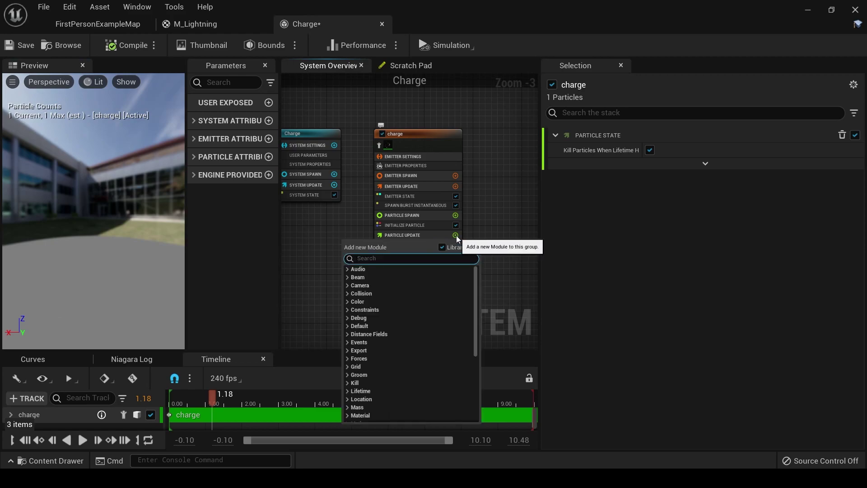
pyautogui.write('dy')
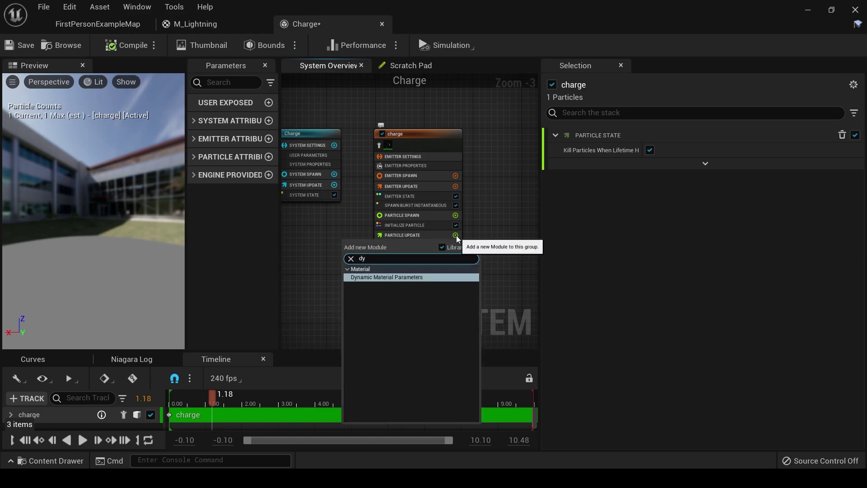
pyautogui.press('Return')
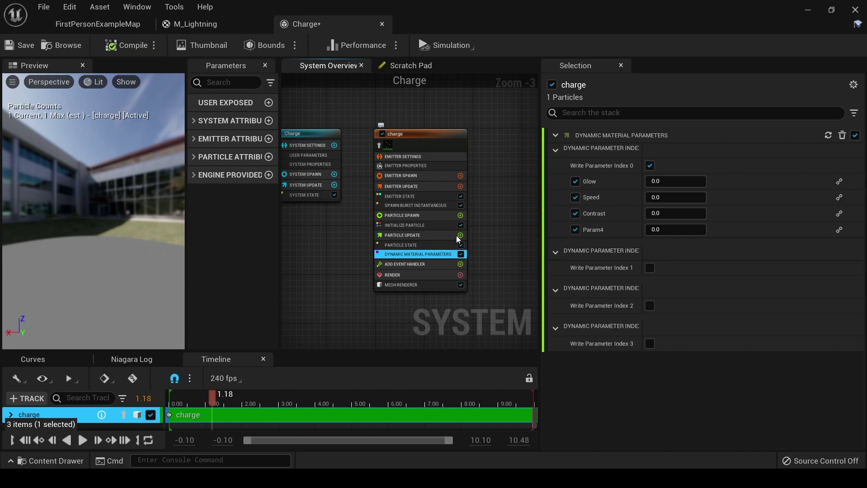
# Set the dynamic parameters to Glow 5.0, Speed -1.0 and Contrast 0.2
pyautogui.click(660, 180)
pyautogui.press('Return')
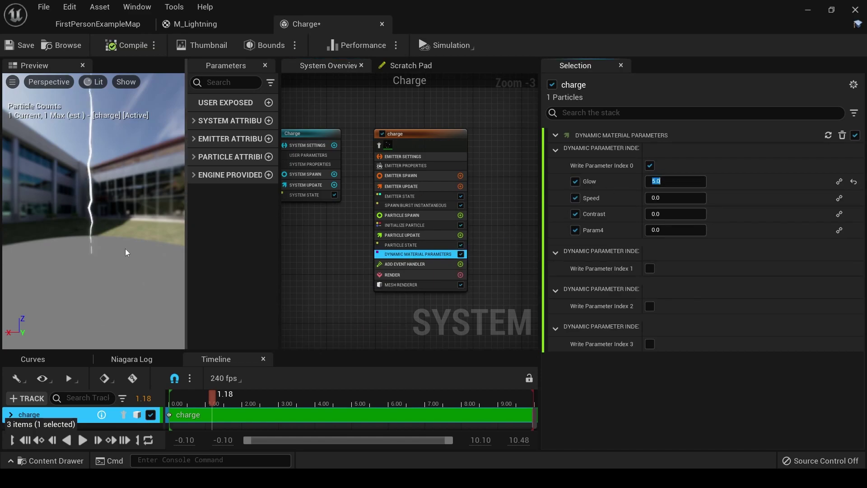
pyautogui.click(660, 197)
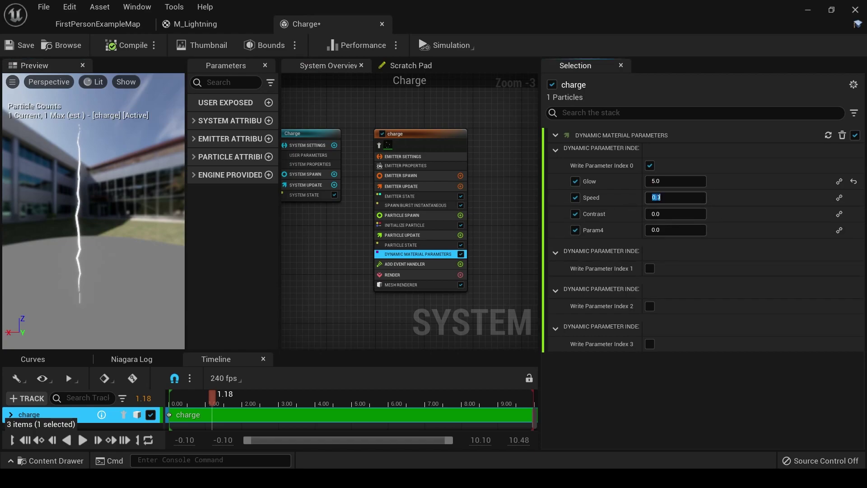
pyautogui.click(672, 215)
pyautogui.press('Return')
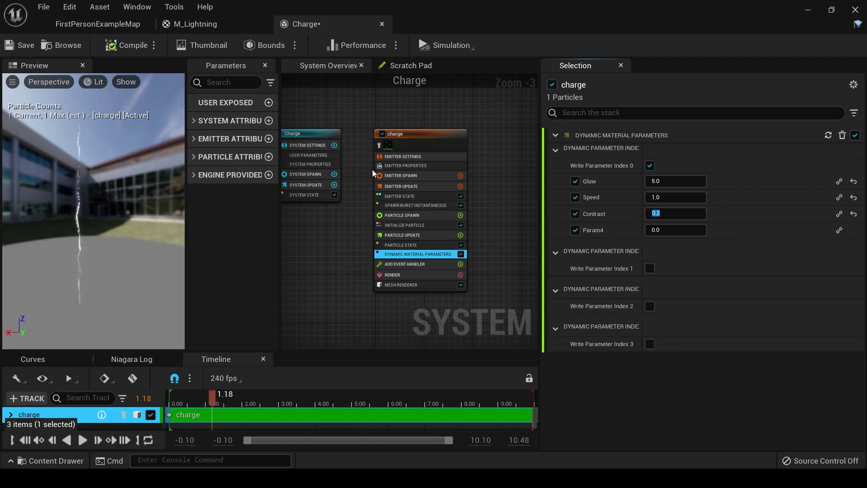
pyautogui.click(655, 197)
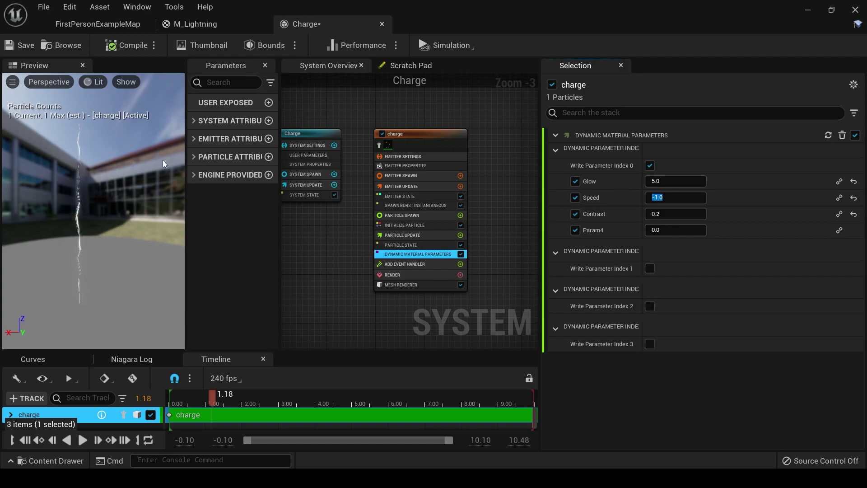
# Drive Glow with a Float from Curve whose first key value is 5
pyautogui.click(839, 181)
pyautogui.click(839, 182)
pyautogui.click(839, 182)
pyautogui.write('curve')
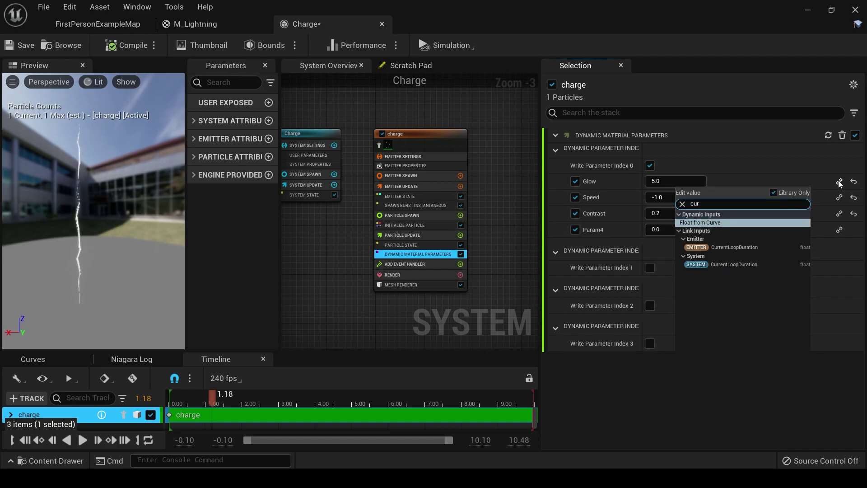
pyautogui.press('Return')
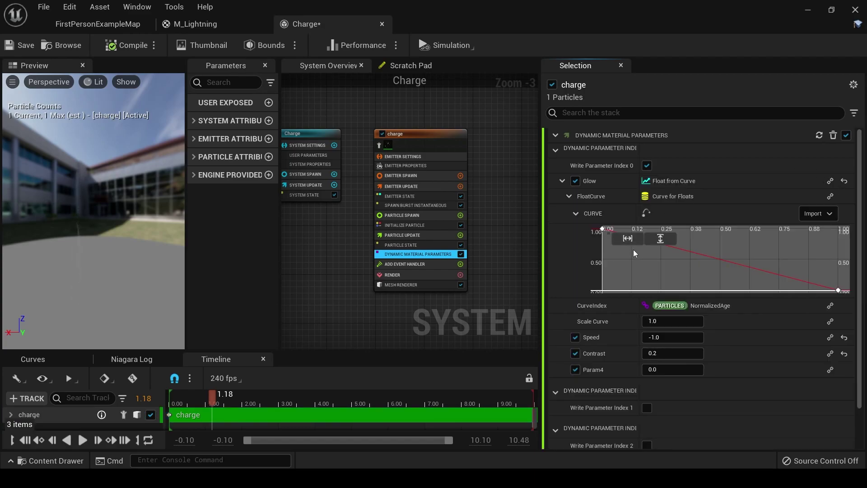
pyautogui.click(602, 229)
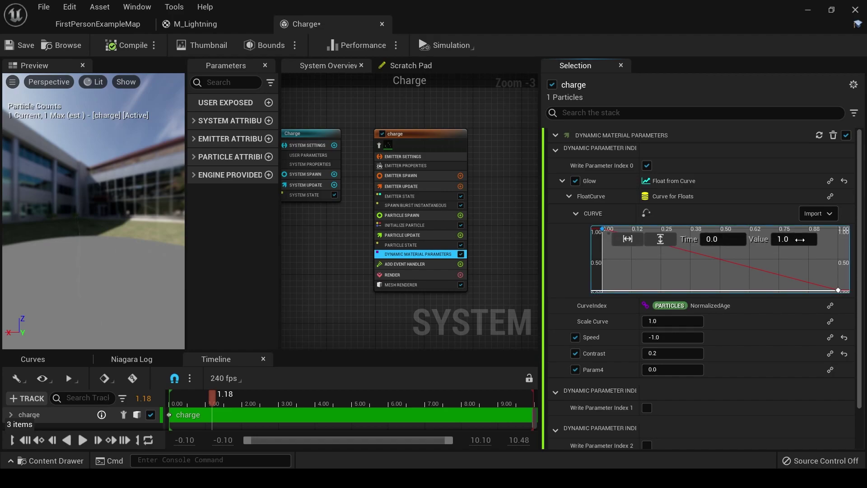
pyautogui.click(799, 239)
pyautogui.write('5')
pyautogui.press('Return')
# Add a second Glow curve key at Time 0.3 with Value 0.1
pyautogui.click(660, 239)
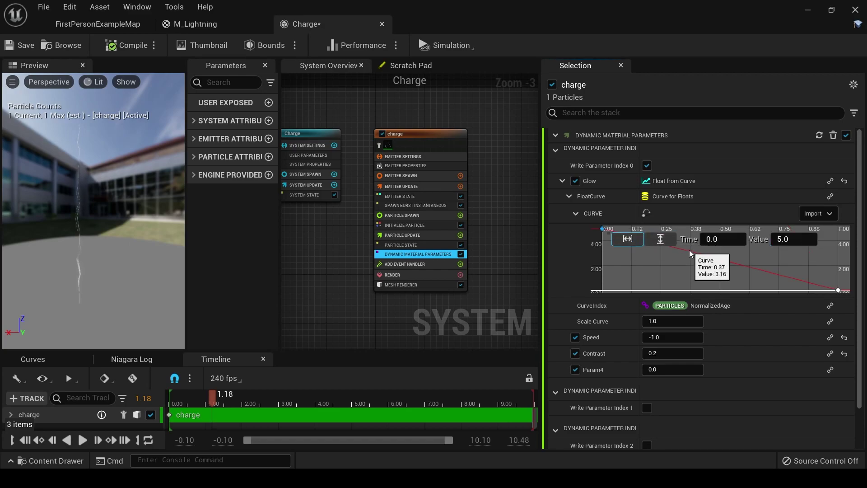
pyautogui.rightClick(689, 253)
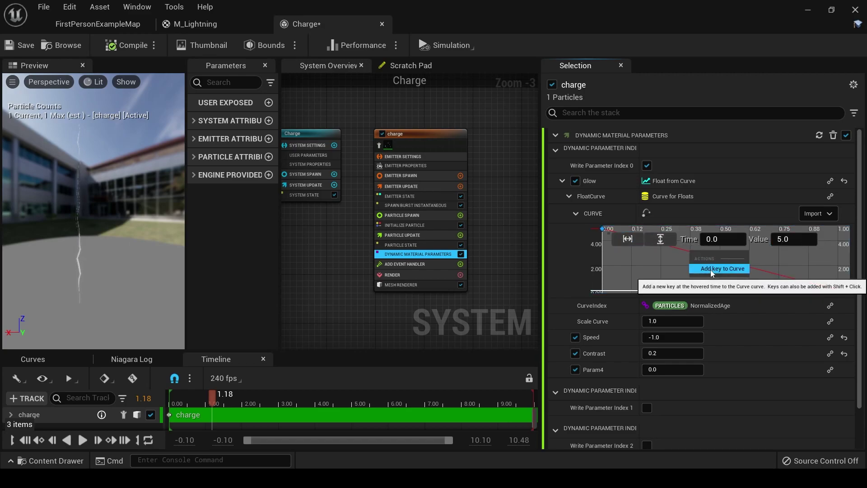
pyautogui.click(712, 269)
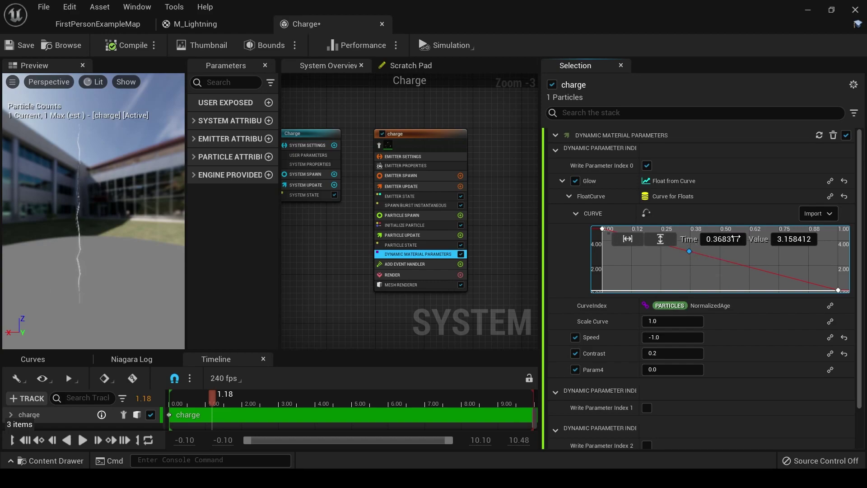
pyautogui.click(731, 239)
pyautogui.write('.3')
pyautogui.click(795, 239)
pyautogui.press('Return')
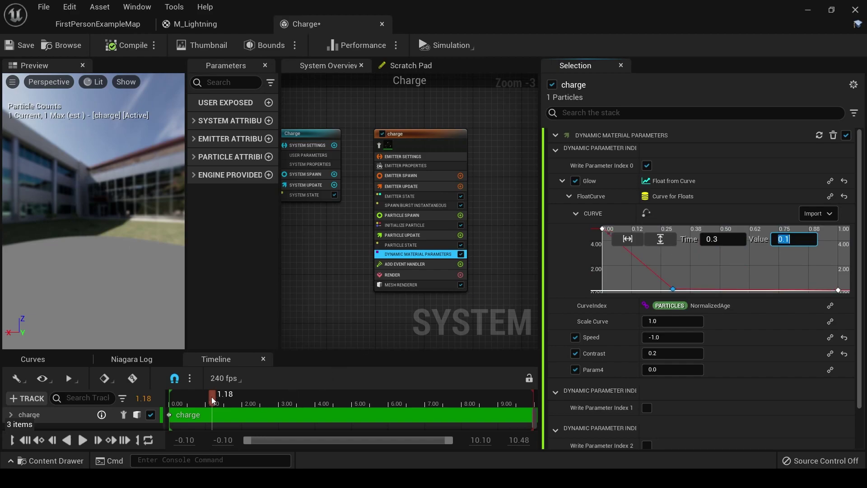
pyautogui.moveTo(212, 400)
pyautogui.mouseDown()
pyautogui.moveTo(190, 399)
pyautogui.moveTo(220, 399)
pyautogui.mouseUp()
# Add a Color module to the charge emitter's Particle Update
pyautogui.click(460, 235)
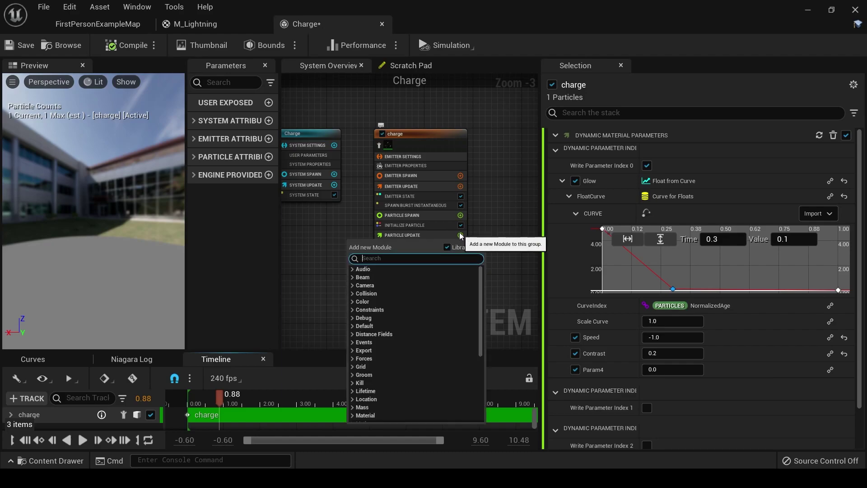
pyautogui.write('col')
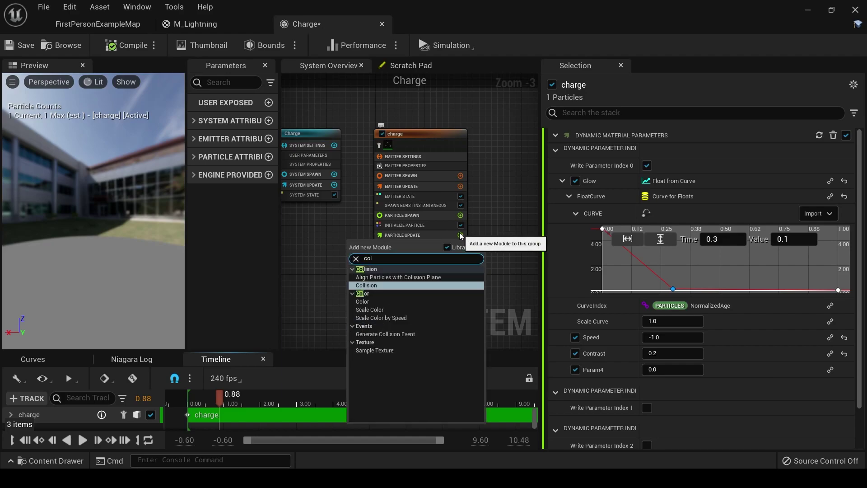
pyautogui.press('Down')
pyautogui.press('Down')
pyautogui.press('Down')
pyautogui.press('Up')
pyautogui.press('Return')
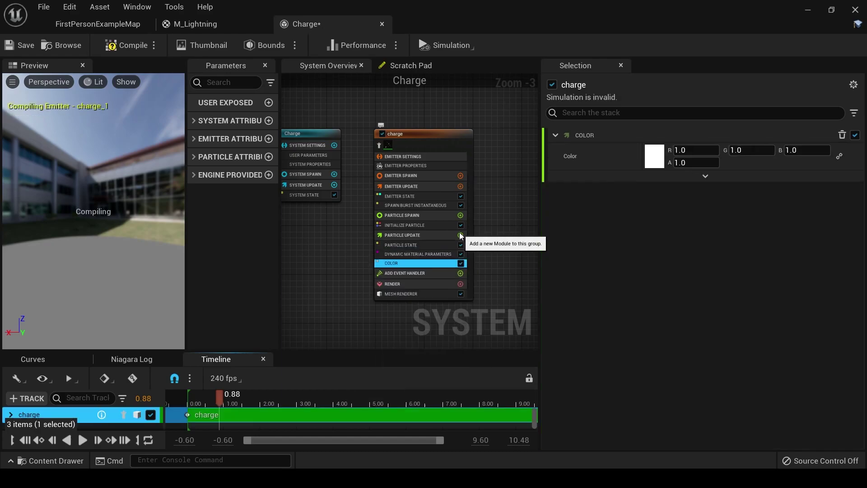
# Set the colour to R 1000 and G 50 and preview the orange-red glow
pyautogui.click(696, 150)
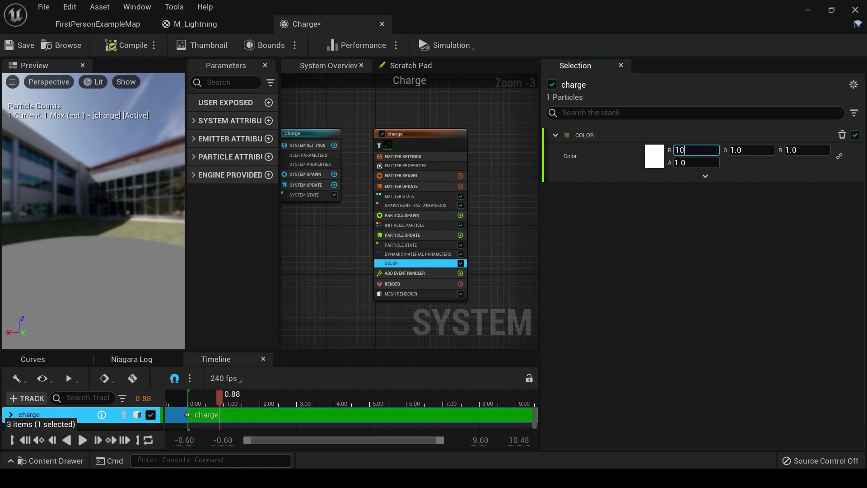
pyautogui.write('1000')
pyautogui.press('Return')
pyautogui.click(750, 154)
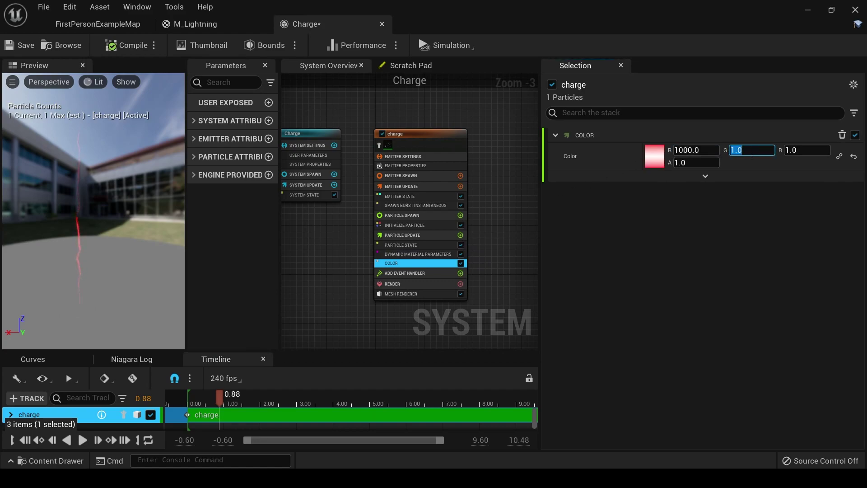
pyautogui.moveTo(220, 397); pyautogui.dragTo(189, 415)
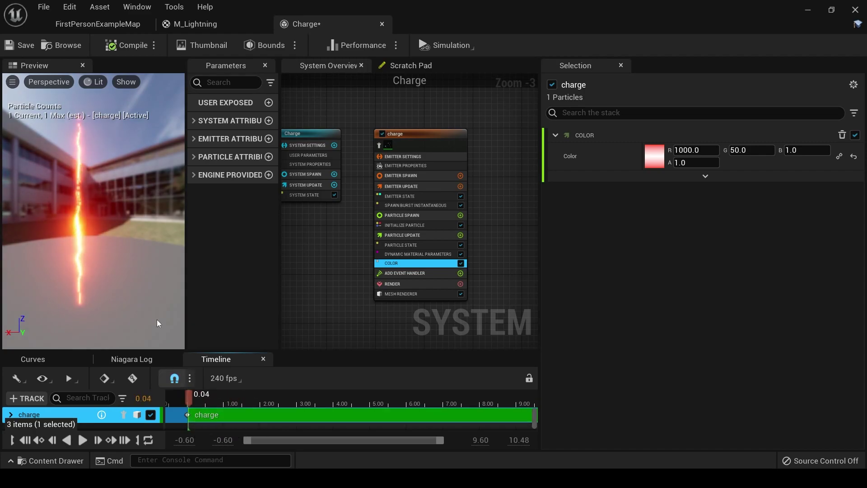
# Set the Emitter State's Loop Behavior to Multiple with Loop Count 20
pyautogui.click(413, 197)
pyautogui.click(657, 187)
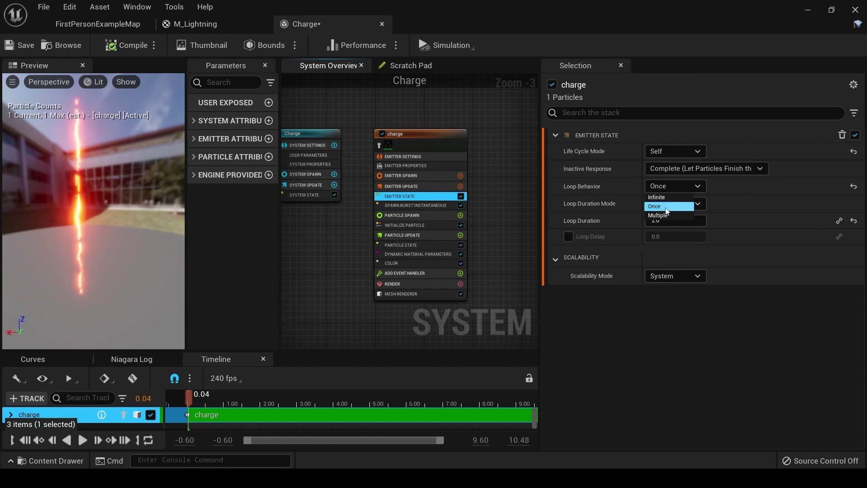
pyautogui.click(658, 215)
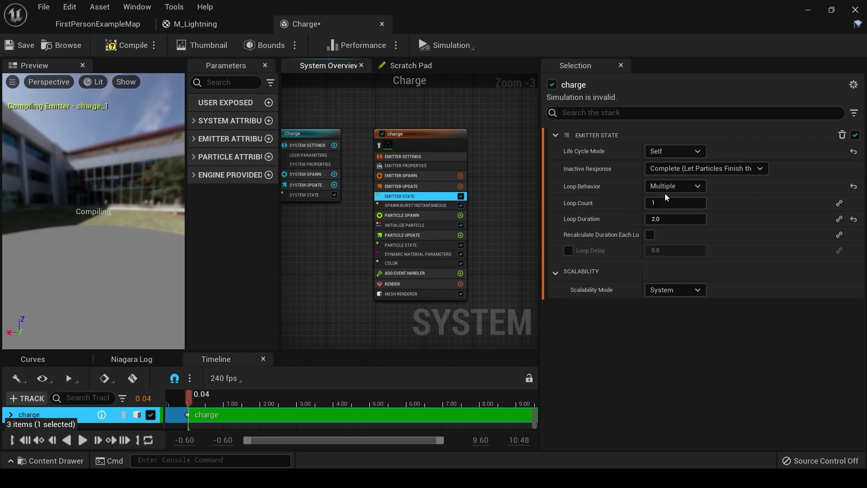
pyautogui.click(655, 203)
pyautogui.write('20')
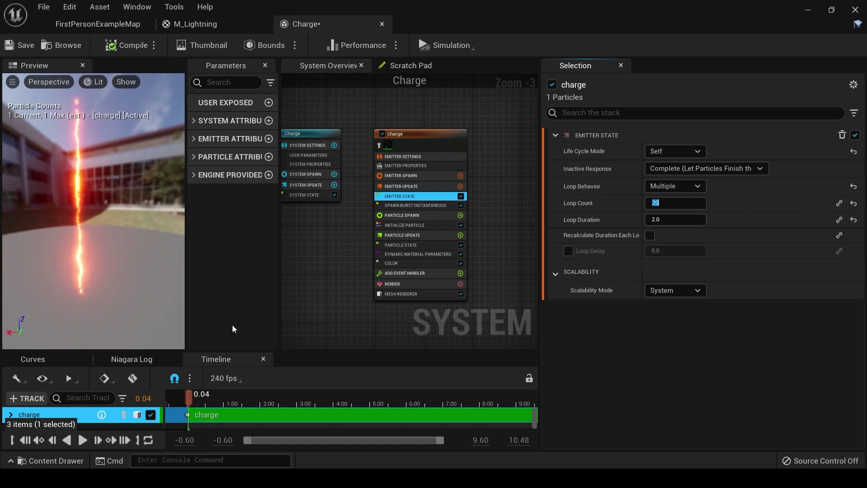
pyautogui.moveTo(190, 396); pyautogui.dragTo(368, 397)
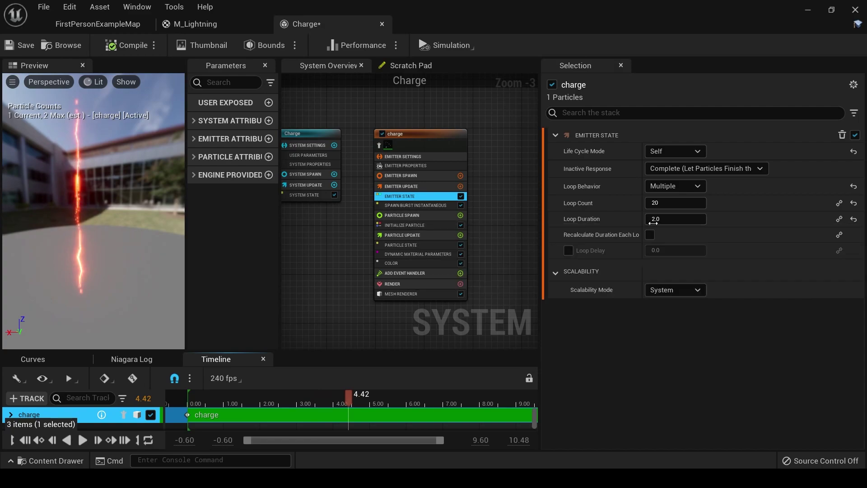
pyautogui.moveTo(247, 401); pyautogui.dragTo(225, 401)
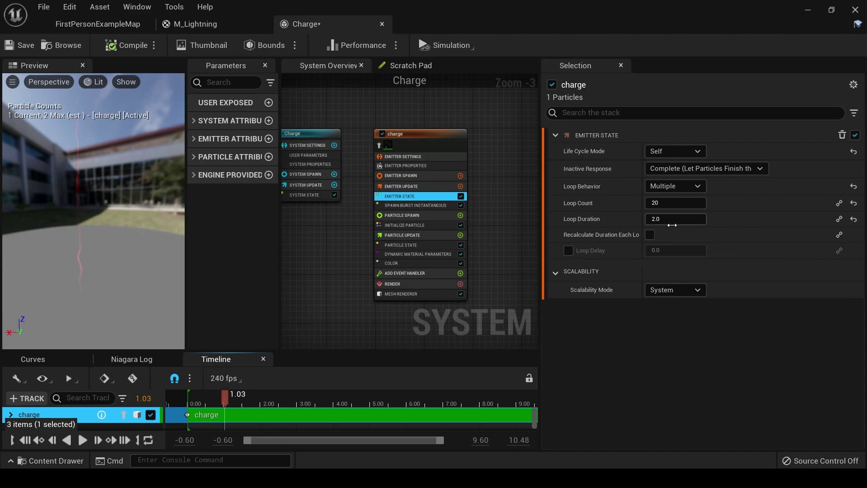
# Set Loop Duration to 0.01 and replay the lightning burst
pyautogui.click(671, 224)
pyautogui.write('.01')
pyautogui.press('Return')
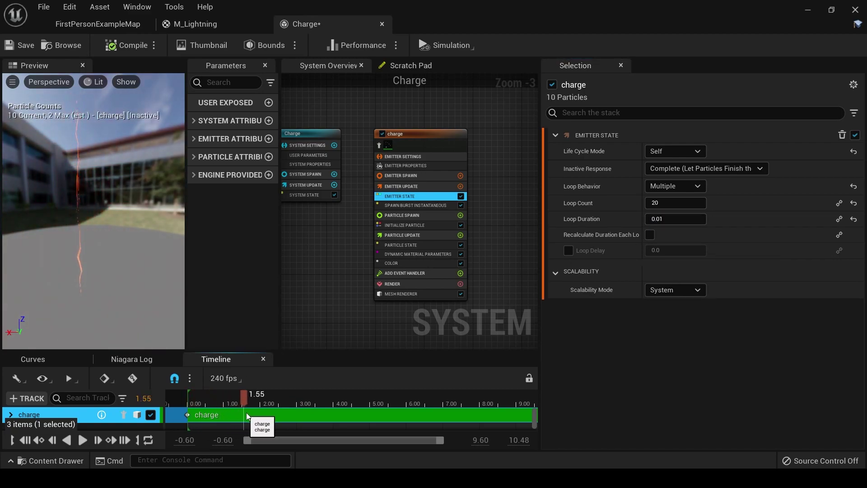
pyautogui.moveTo(297, 423); pyautogui.dragTo(240, 429)
pyautogui.moveTo(112, 202); pyautogui.dragTo(81, 201)
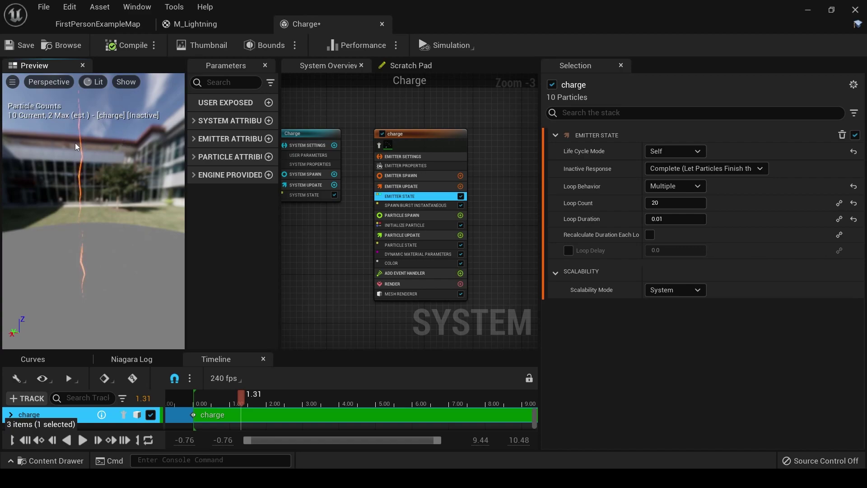
# Add Initial Mesh Orientation to Particle Spawn with Rotation as a Random Range Vector
pyautogui.click(460, 215)
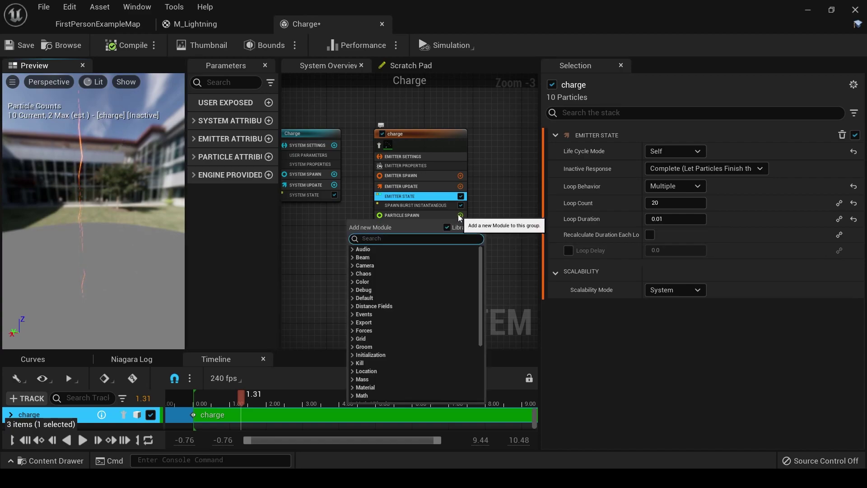
pyautogui.write('mesh ori')
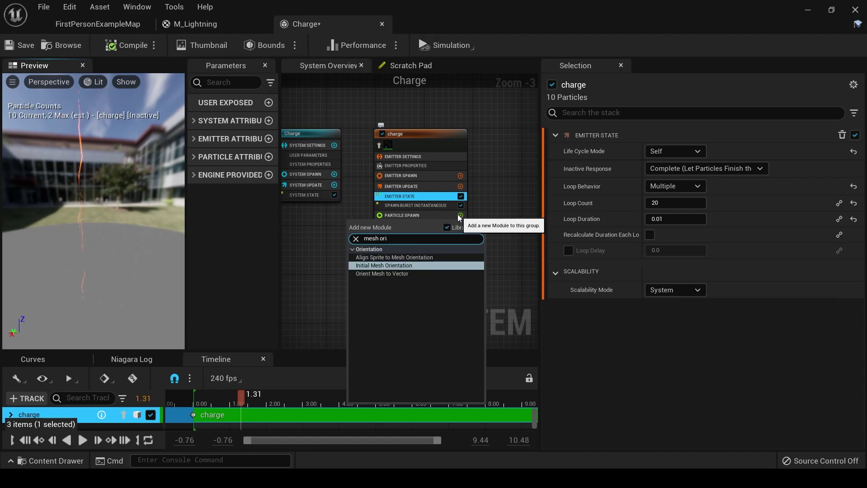
pyautogui.press('Return')
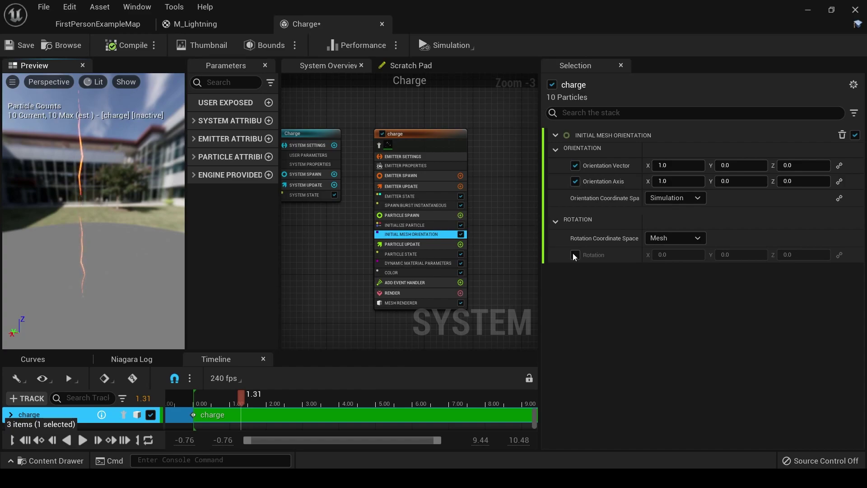
pyautogui.click(574, 255)
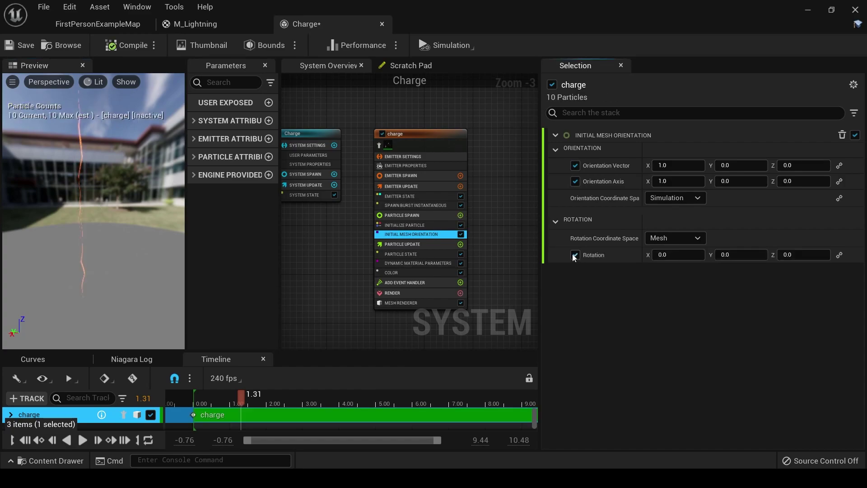
pyautogui.click(840, 256)
pyautogui.write('ran')
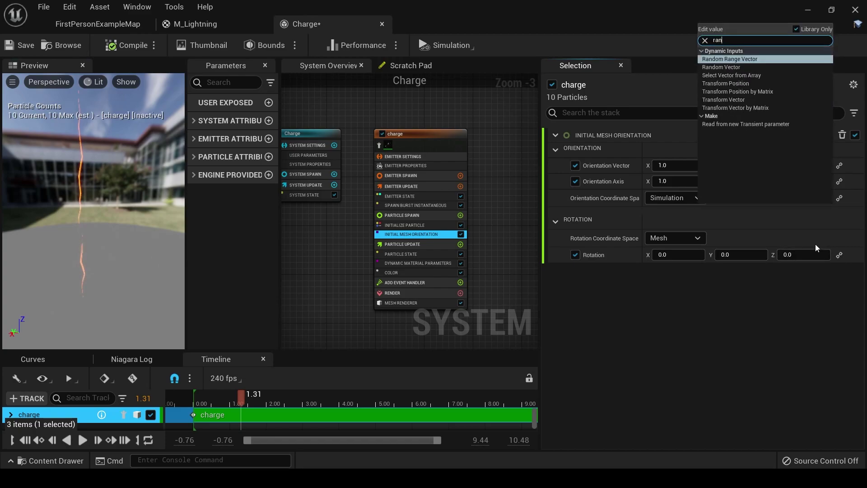
pyautogui.press('Return')
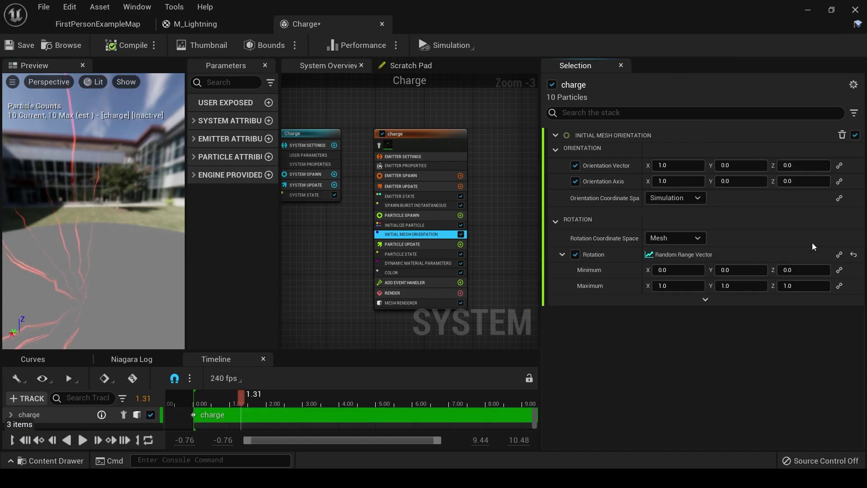
pyautogui.moveTo(205, 403); pyautogui.dragTo(223, 411)
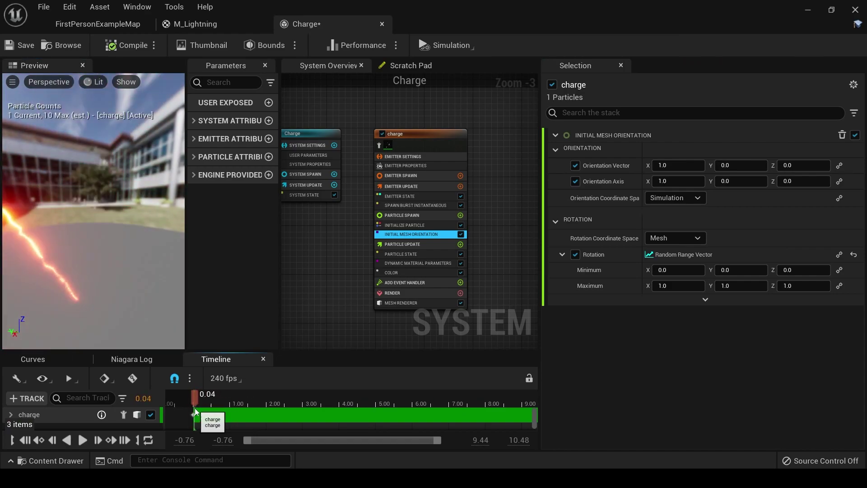
# Set the rotation maximum to X 0, Y 0, Z 360
pyautogui.click(677, 285)
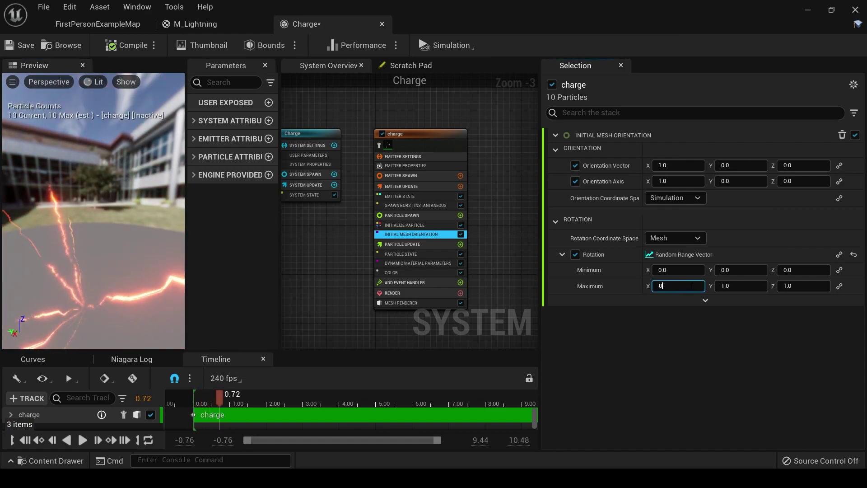
pyautogui.write('0')
pyautogui.press('Tab')
pyautogui.write('0')
pyautogui.press('Return')
pyautogui.click(803, 286)
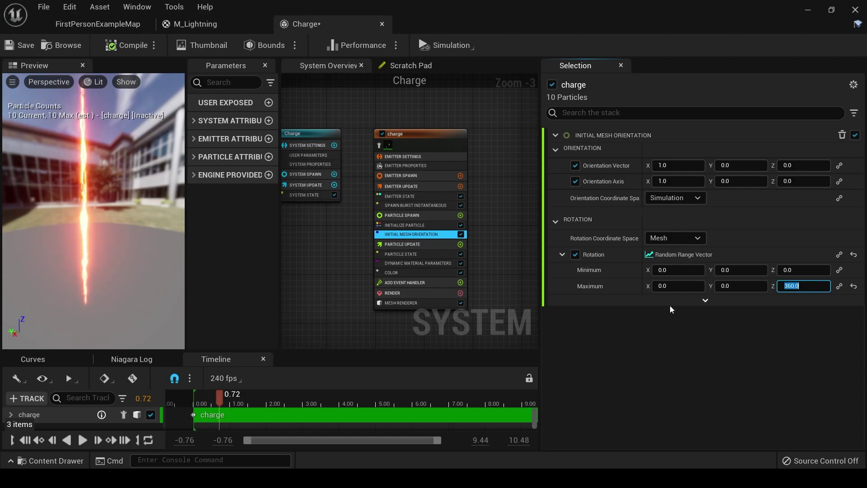
pyautogui.moveTo(239, 404)
pyautogui.mouseDown()
pyautogui.moveTo(195, 412)
pyautogui.moveTo(289, 412)
pyautogui.moveTo(238, 412)
pyautogui.mouseUp()
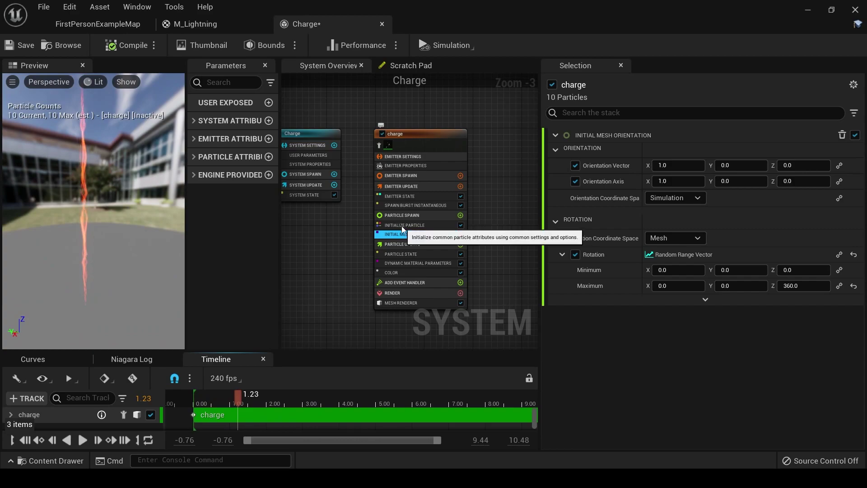
# Set Initialize Particle's Mesh Scale Mode to Random Uniform, ranging 1.0 to 2.5
pyautogui.click(403, 226)
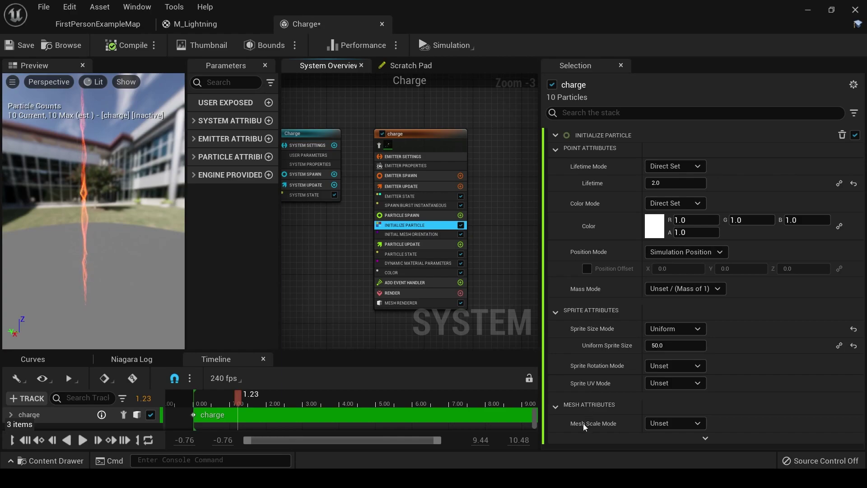
pyautogui.click(663, 423)
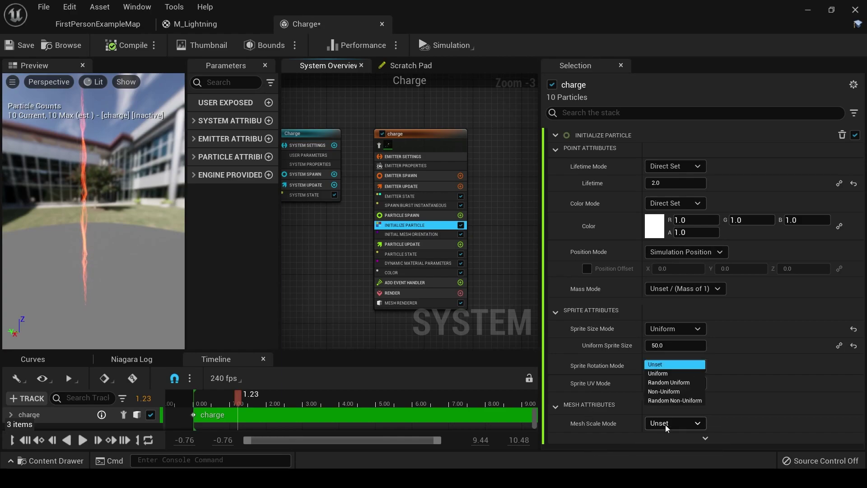
pyautogui.click(670, 383)
pyautogui.scroll(-2, 667, 425)
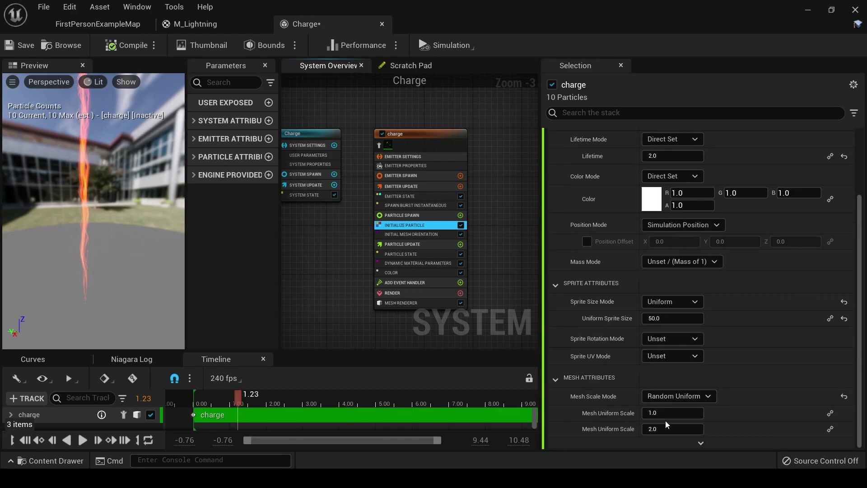
pyautogui.click(664, 429)
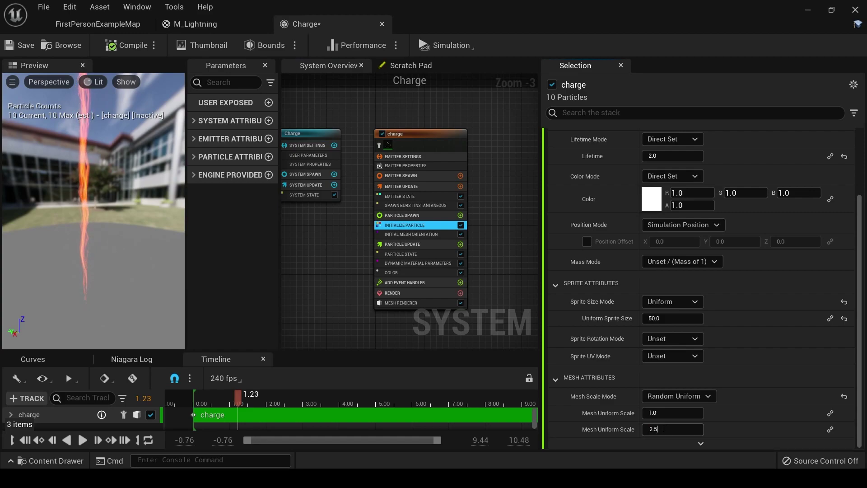
pyautogui.write('2.5')
pyautogui.press('Return')
# Restart the Charge effect preview and pause it
pyautogui.click(194, 398)
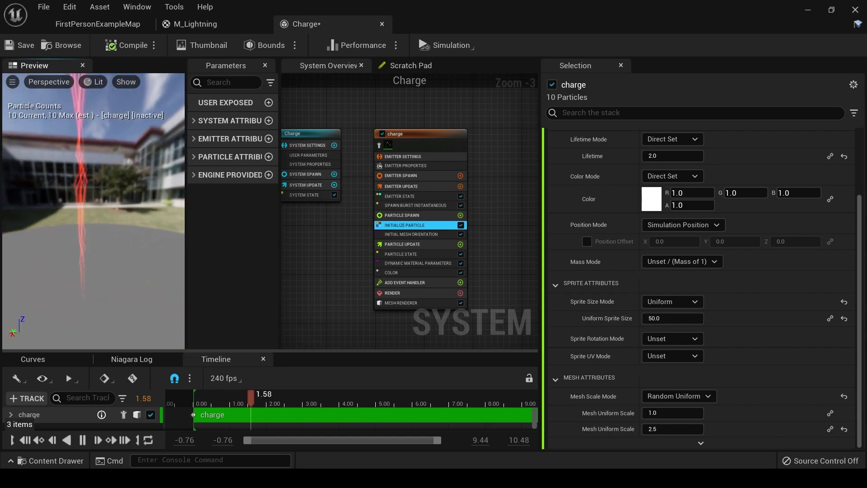
pyautogui.press('space')
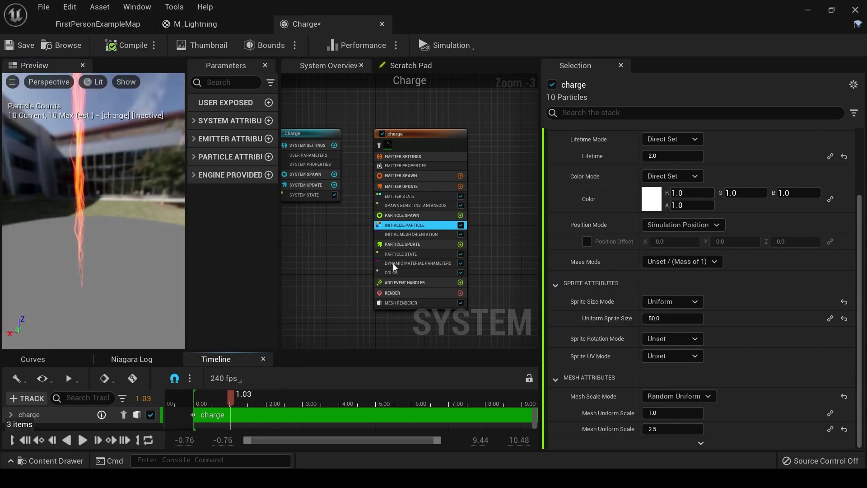
pyautogui.scroll(2, 693, 208)
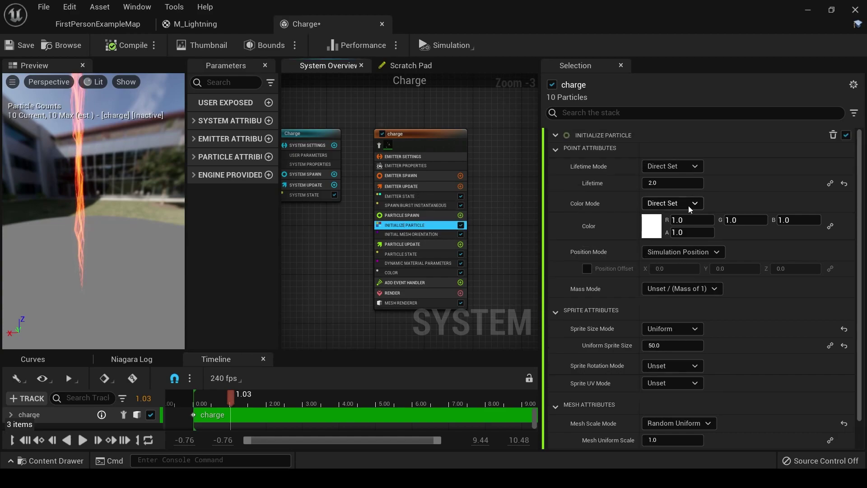
# Set particle Lifetime to Random Range Float, minimum 0.1 and maximum 0.2
pyautogui.click(830, 183)
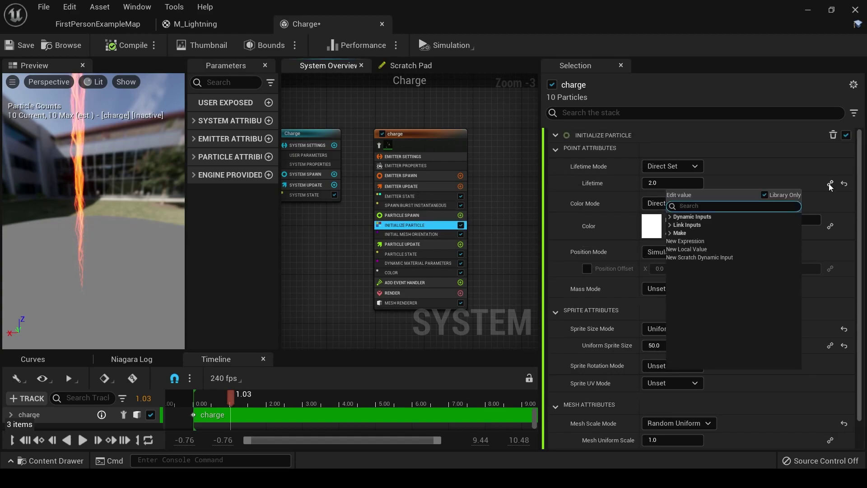
pyautogui.write('random range')
pyautogui.press('Return')
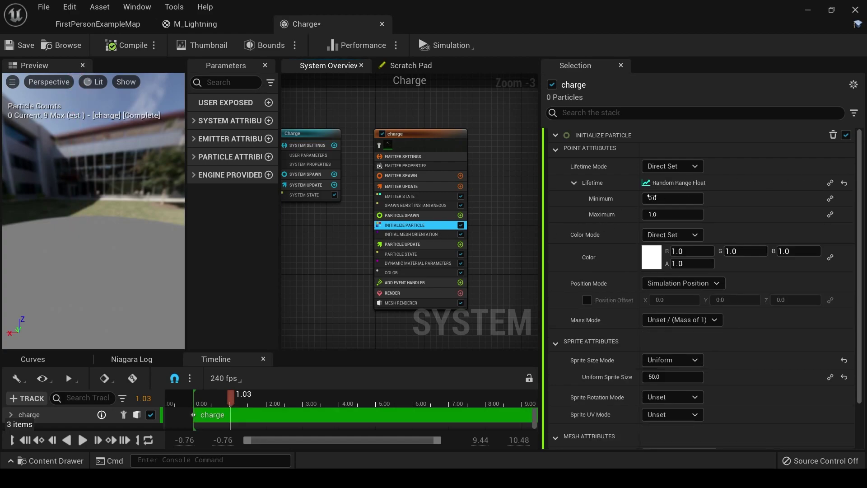
pyautogui.click(654, 198)
pyautogui.write('0.1')
pyautogui.press('Tab')
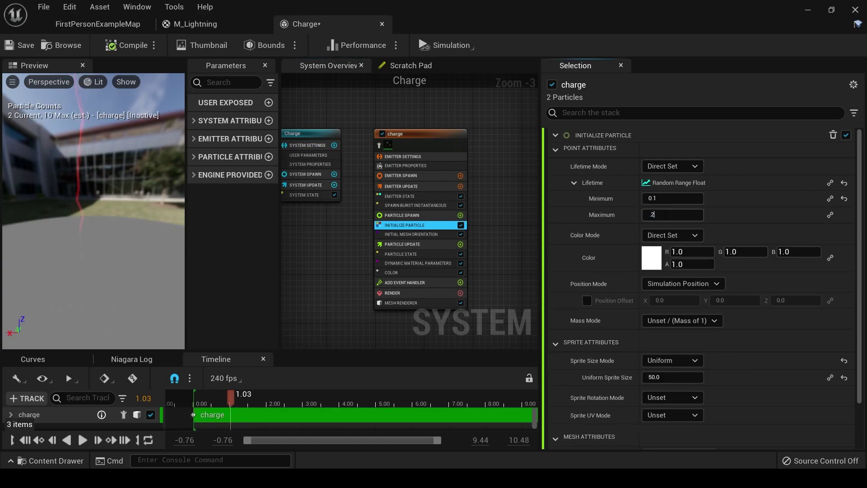
pyautogui.write('.2')
pyautogui.press('Return')
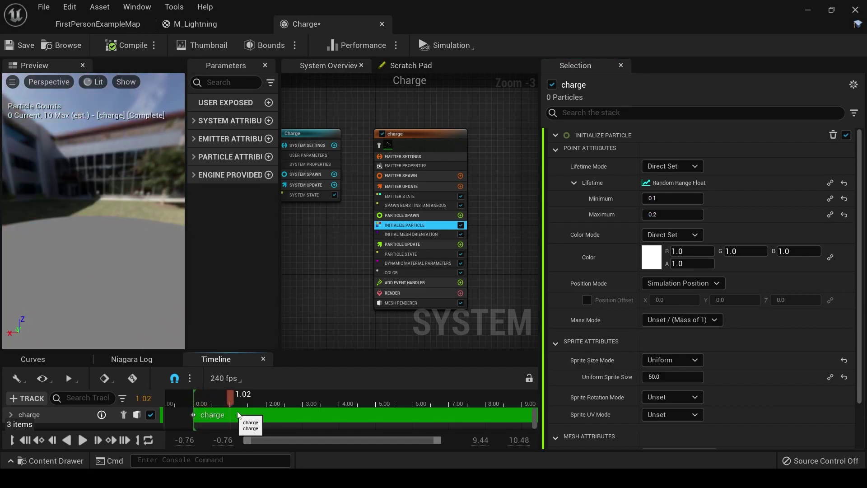
pyautogui.moveTo(242, 415); pyautogui.dragTo(189, 415)
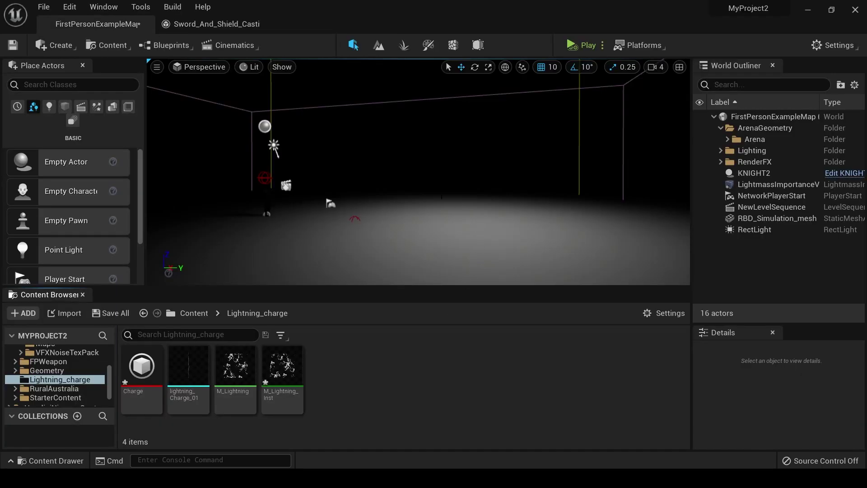
# Select the KNIGHT2 actor and open the KNIGHT blueprint for editing
pyautogui.click(754, 229)
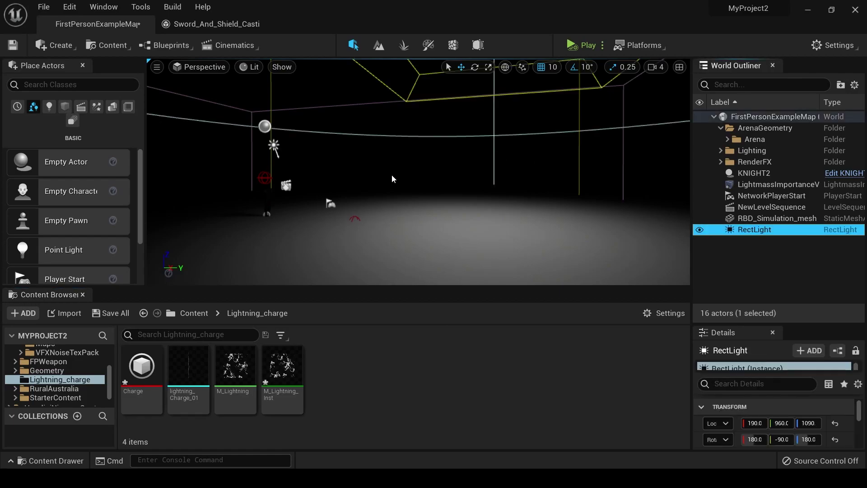
pyautogui.click(267, 194)
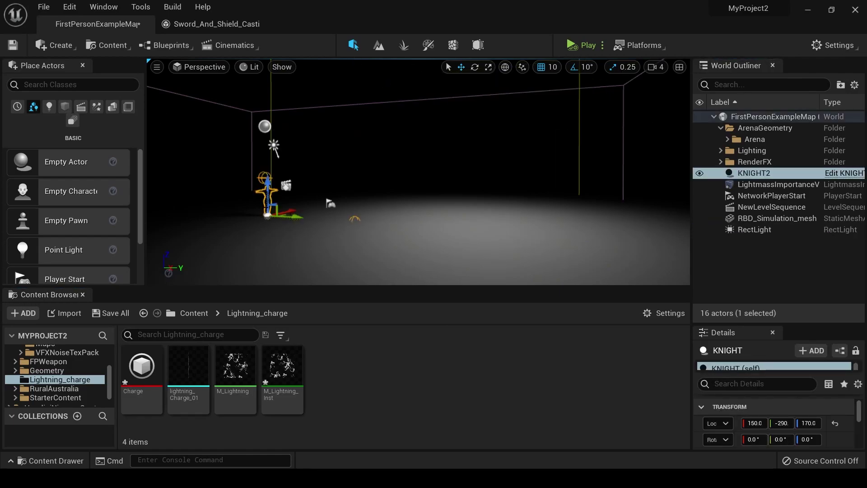
pyautogui.click(843, 173)
# Pan the Event Graph past Play Animation to the empty space after the Delay node
pyautogui.moveTo(363, 259); pyautogui.dragTo(453, 357, button='right')
pyautogui.moveTo(344, 209); pyautogui.dragTo(376, 208, button='right')
pyautogui.click(360, 208)
pyautogui.moveTo(518, 243); pyautogui.dragTo(408, 235, button='right')
pyautogui.moveTo(456, 333); pyautogui.dragTo(226, 362, button='right')
# Switch between the FirstPersonExampleMap level and the KNIGHT blueprint, ending on the level
pyautogui.click(117, 32)
pyautogui.click(303, 24)
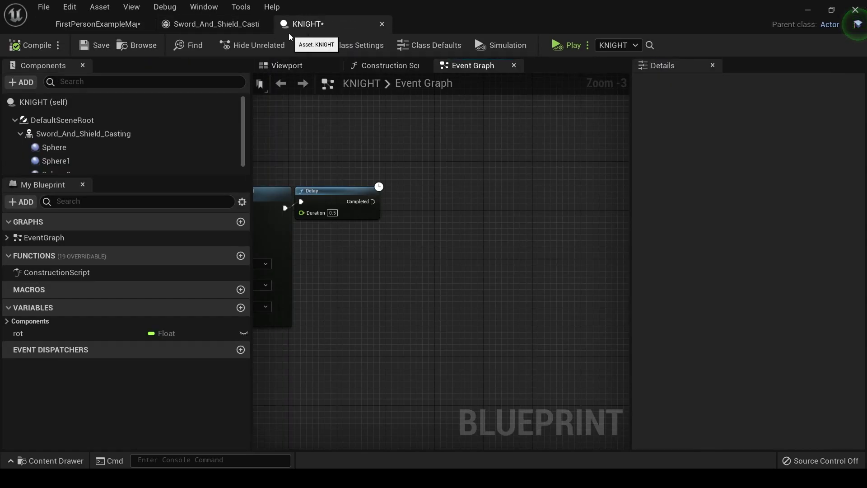
pyautogui.click(119, 25)
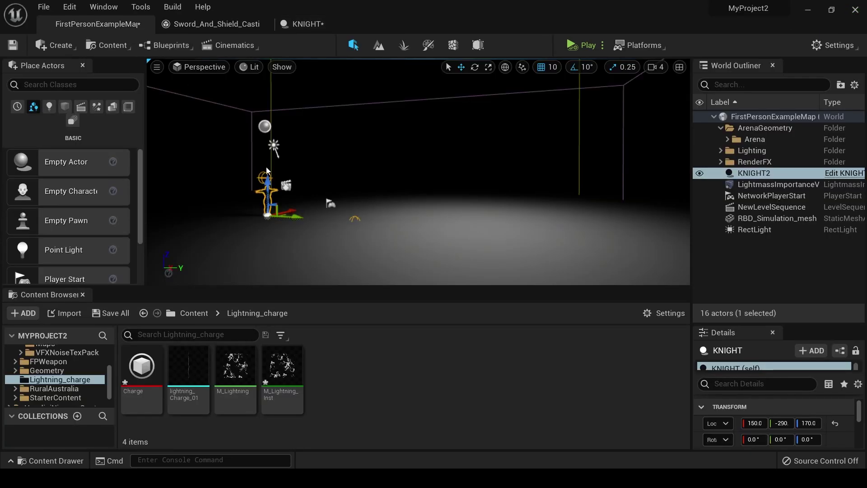
# Add a Spawn System Attached node after Delay, fed by a Sword_And_Shield_Casting getter
pyautogui.click(318, 26)
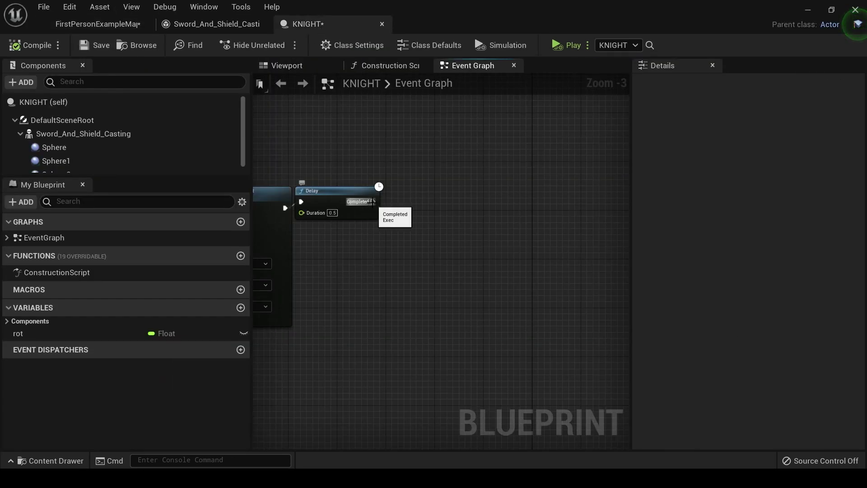
pyautogui.moveTo(373, 201); pyautogui.dragTo(411, 206)
pyautogui.write('spawn s')
pyautogui.press('Return')
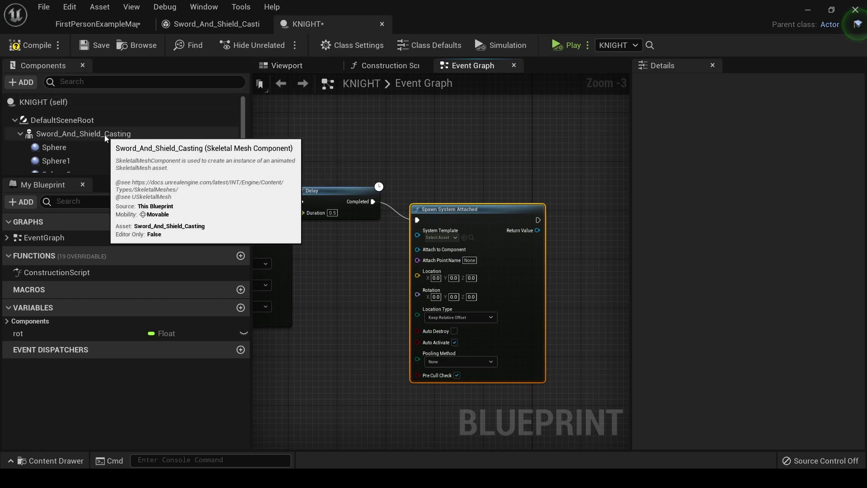
pyautogui.moveTo(111, 134); pyautogui.dragTo(420, 248)
pyautogui.moveTo(369, 149); pyautogui.dragTo(320, 149)
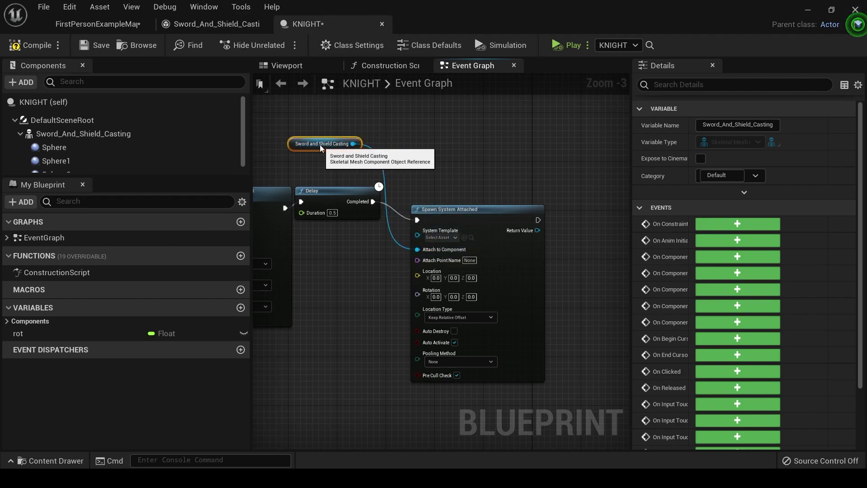
# Set the System Template to Charge and play-test the level
pyautogui.click(448, 239)
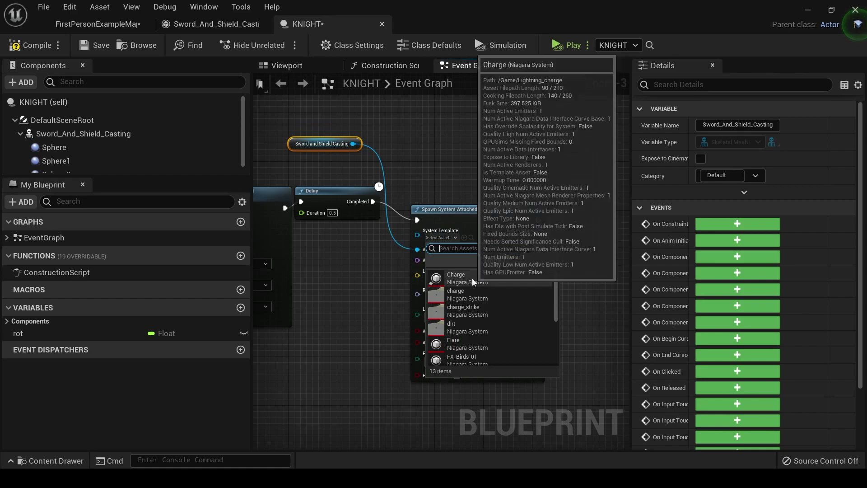
pyautogui.click(452, 277)
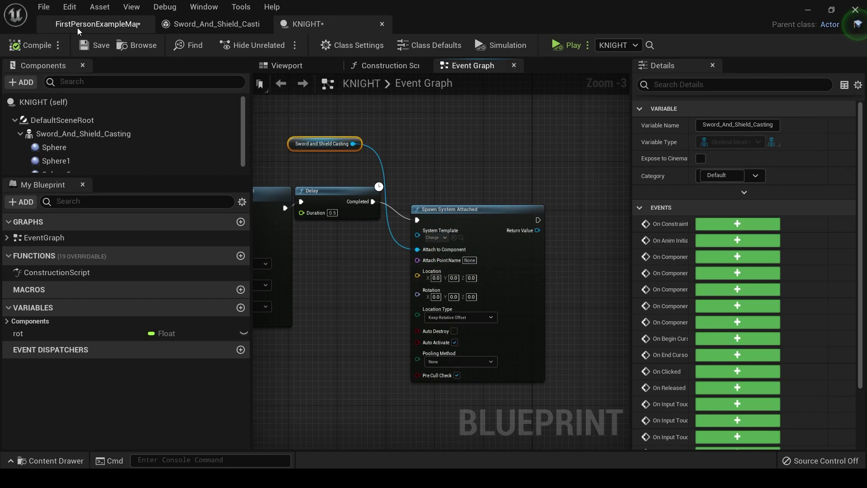
pyautogui.click(98, 24)
pyautogui.click(587, 46)
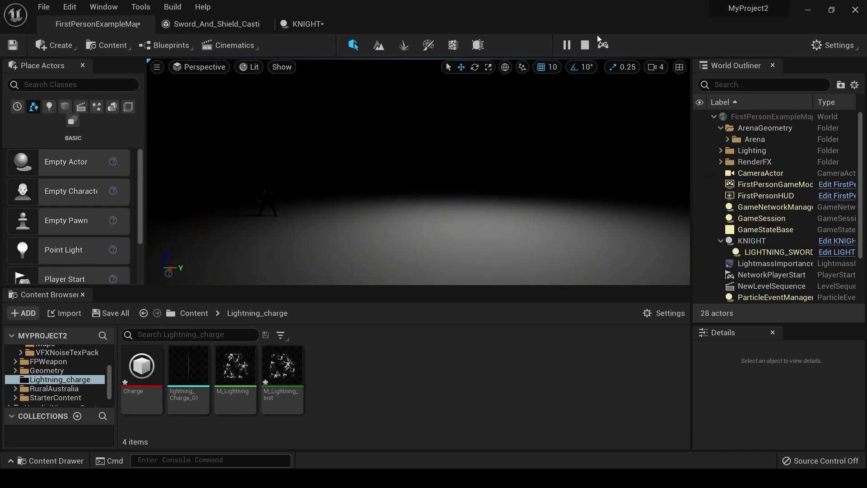
# Stop play, nudge the Spawn System Attached node, and select the Sword_And_Shield_Casting component
pyautogui.click(585, 44)
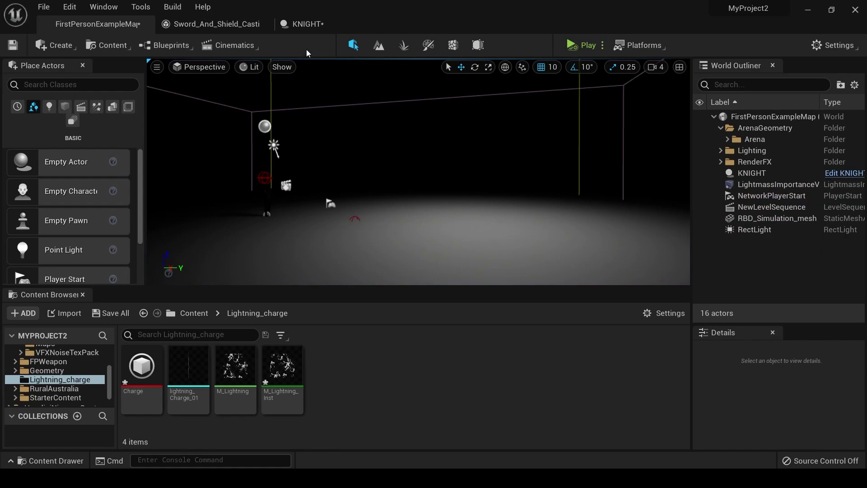
pyautogui.click(326, 26)
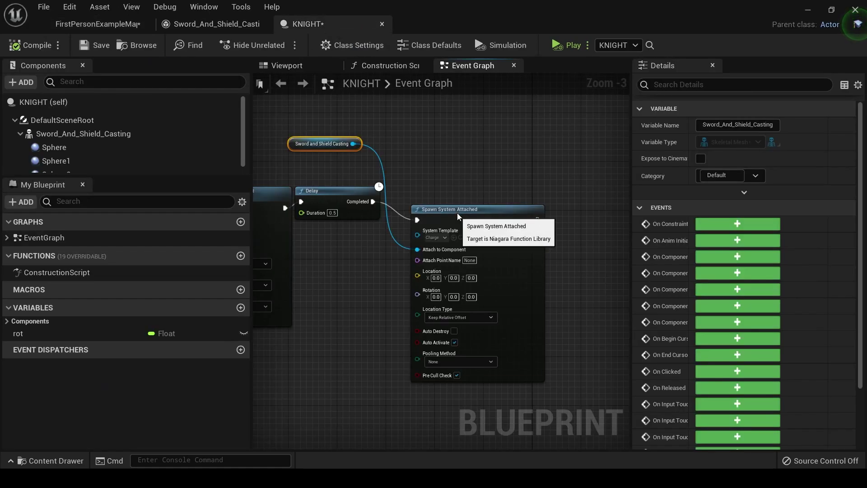
pyautogui.moveTo(457, 211); pyautogui.dragTo(463, 193)
pyautogui.click(83, 134)
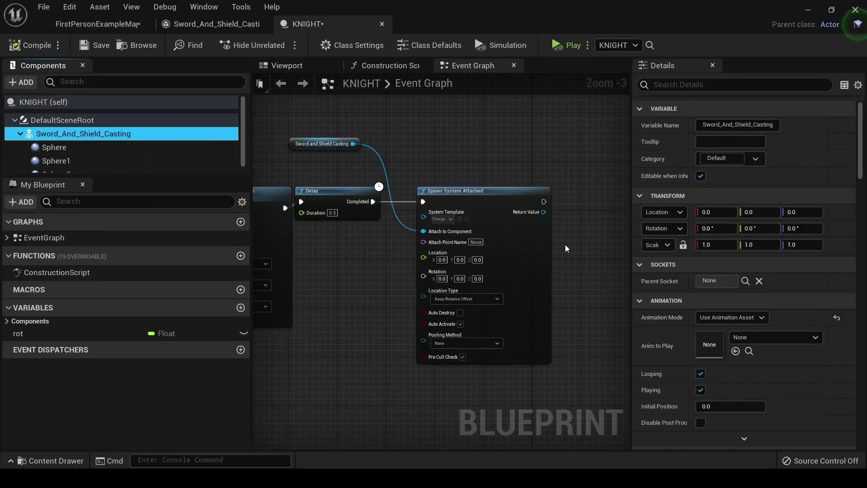
pyautogui.scroll(-5, 745, 316)
# Open the Sword_And_Shield_Casting skeletal mesh and browse right-hand finger bones to RightHandIndex4
pyautogui.click(749, 363)
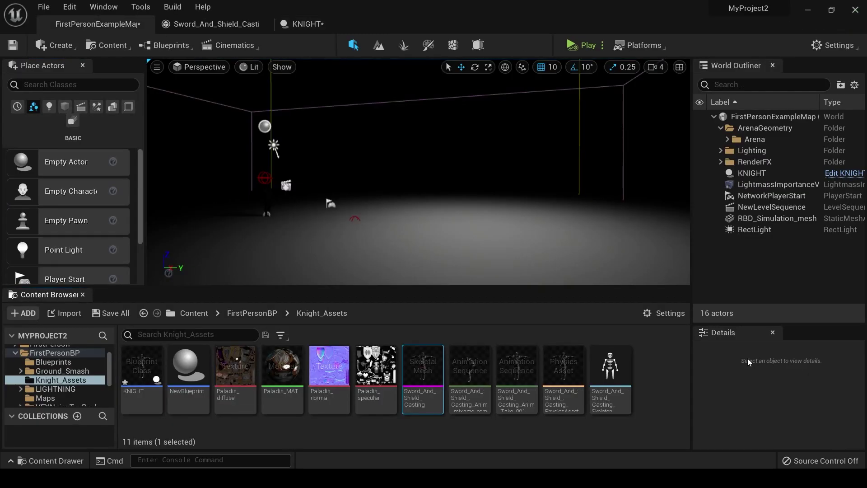
pyautogui.doubleClick(435, 375)
pyautogui.click(100, 272)
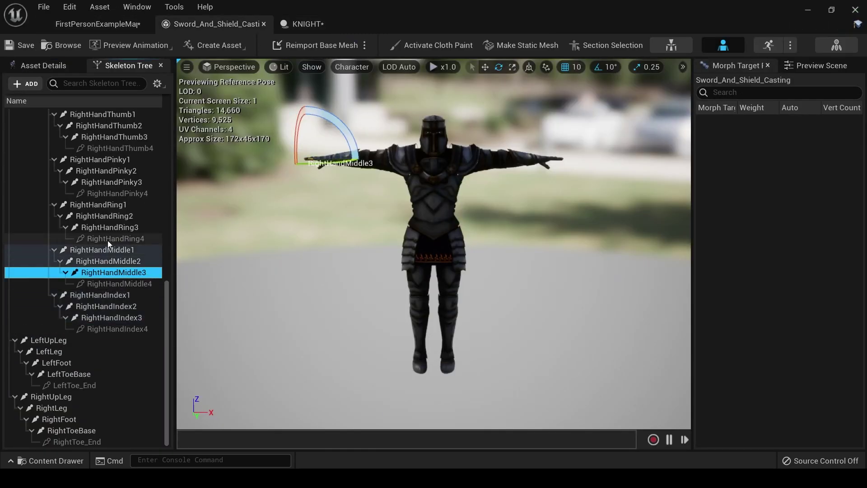
pyautogui.click(108, 239)
pyautogui.click(113, 216)
pyautogui.click(115, 205)
pyautogui.click(119, 194)
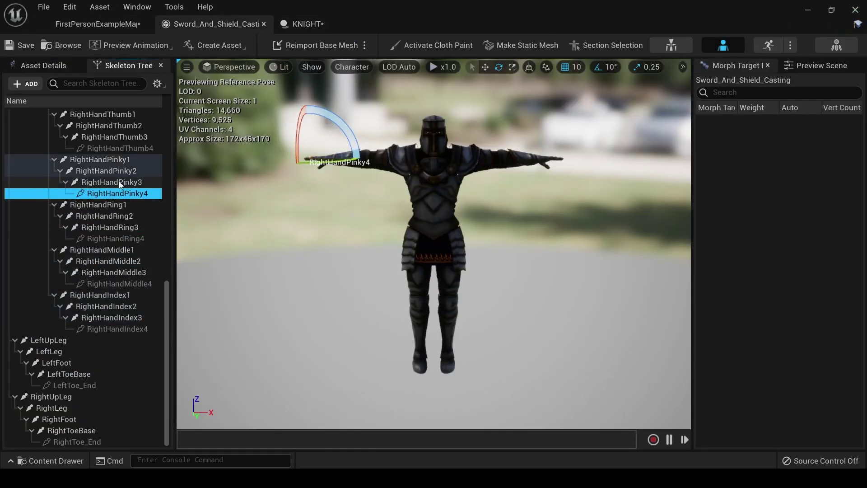
pyautogui.rightClick(112, 196)
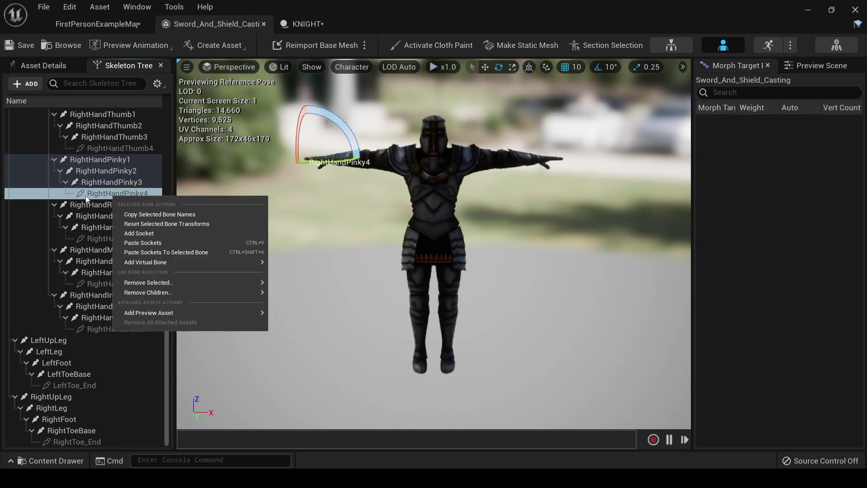
pyautogui.click(104, 159)
pyautogui.click(100, 329)
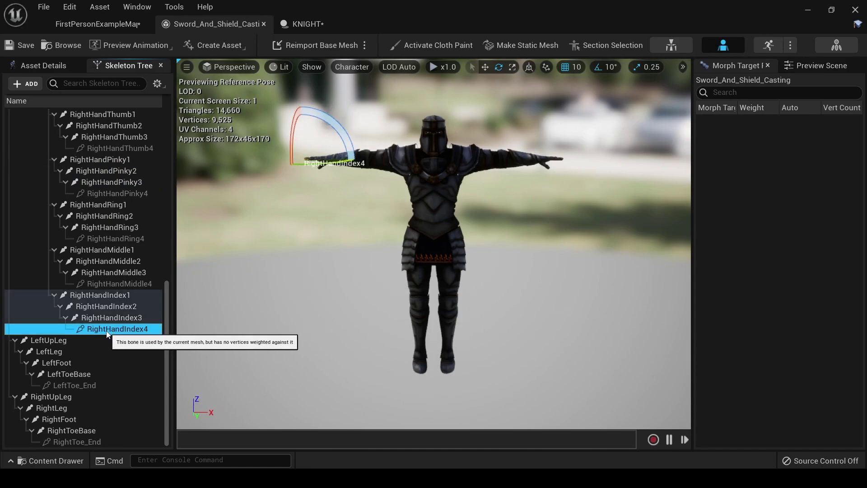
# Set both the attach node's socket name and the effect's attach point to RightHandIndex4
pyautogui.click(308, 26)
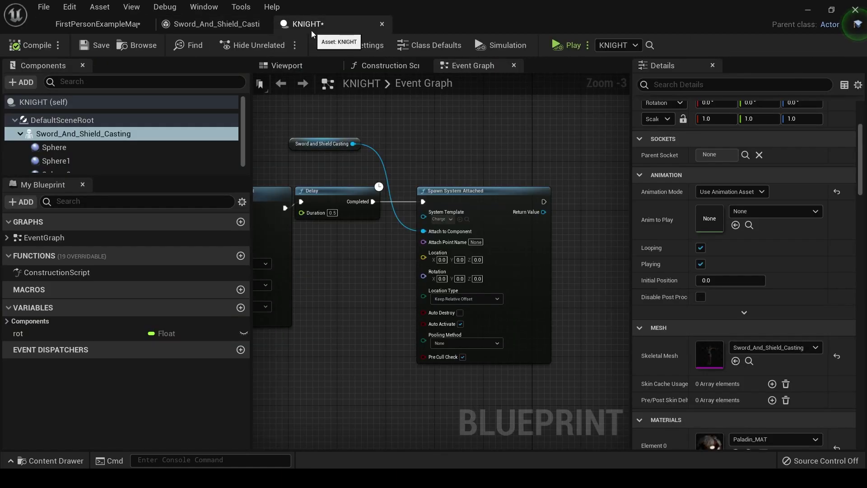
pyautogui.moveTo(317, 242); pyautogui.dragTo(387, 248, button='right')
pyautogui.click(294, 250)
pyautogui.write('RightHandIndex4')
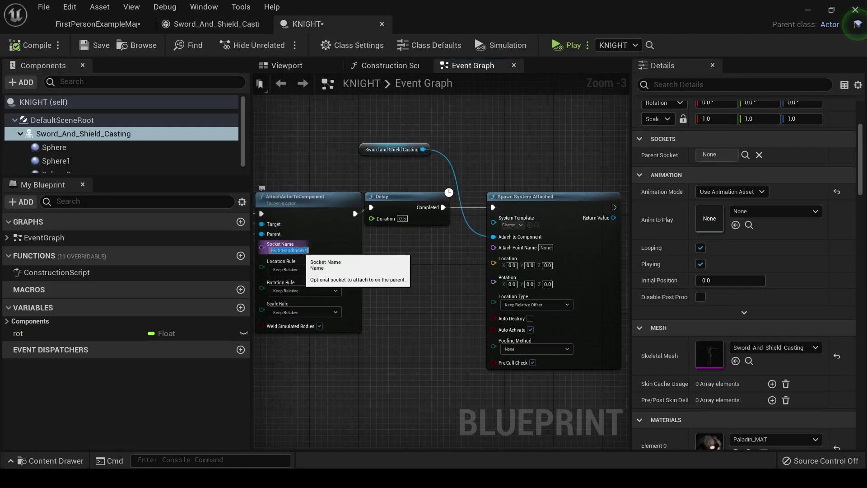
pyautogui.moveTo(547, 247); pyautogui.dragTo(475, 244, button='right')
pyautogui.click(474, 245)
pyautogui.write('RightHandIndex4')
pyautogui.press('Return')
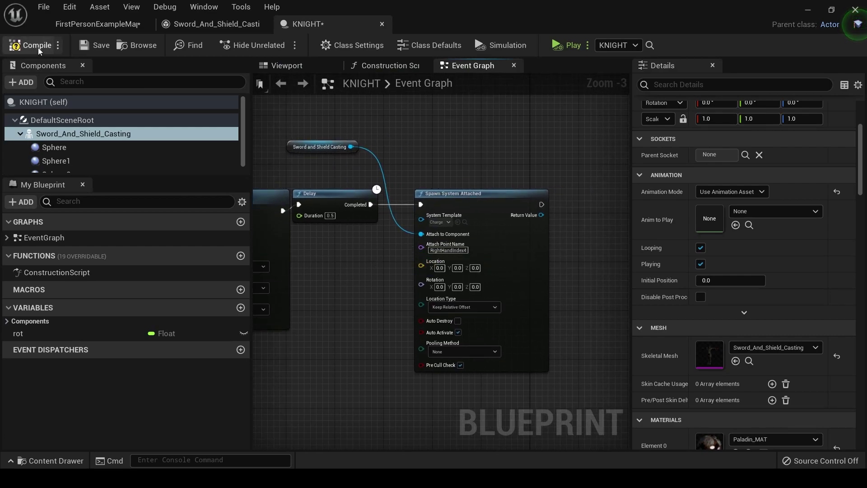
# Play-test the level with the hand-attached charge effect, then stop
pyautogui.click(98, 23)
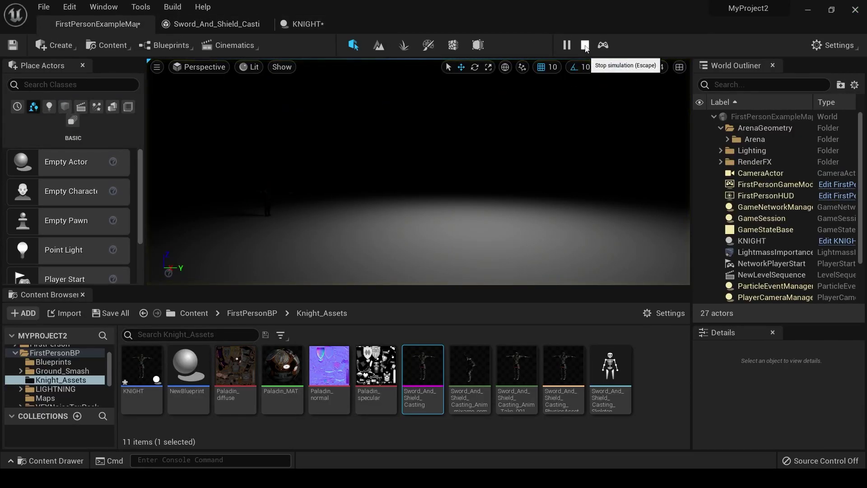
pyautogui.click(585, 45)
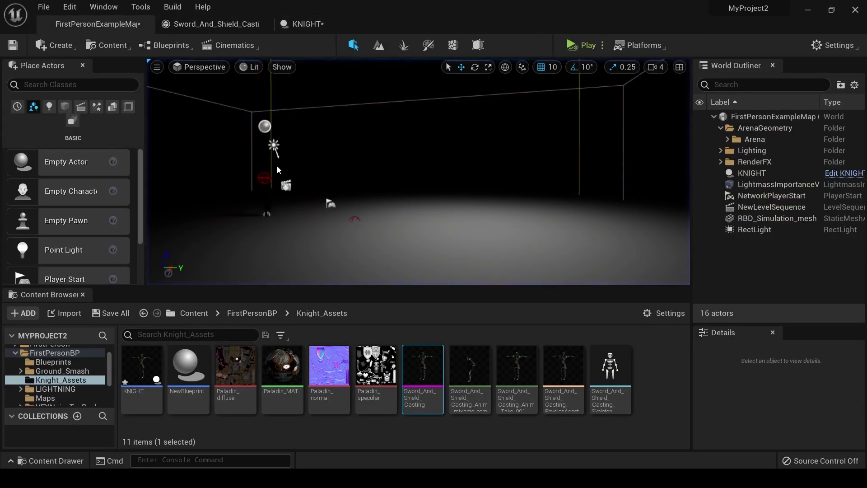
pyautogui.click(316, 24)
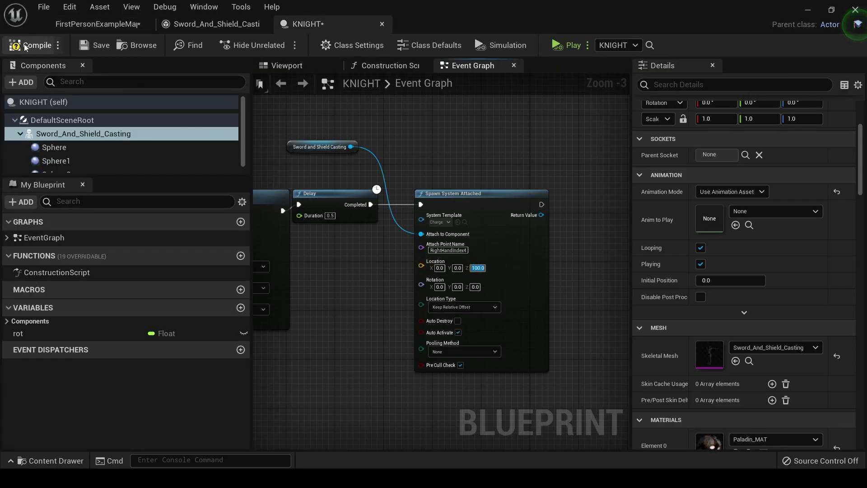
pyautogui.click(98, 24)
pyautogui.click(584, 45)
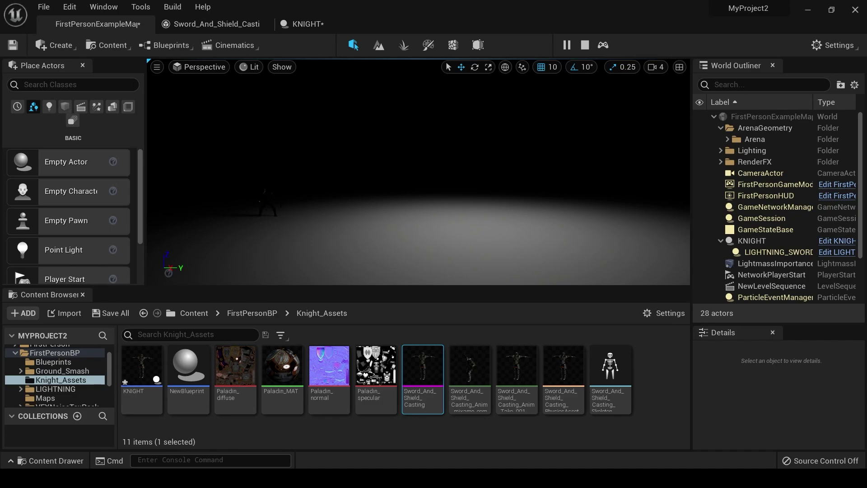
pyautogui.click(584, 45)
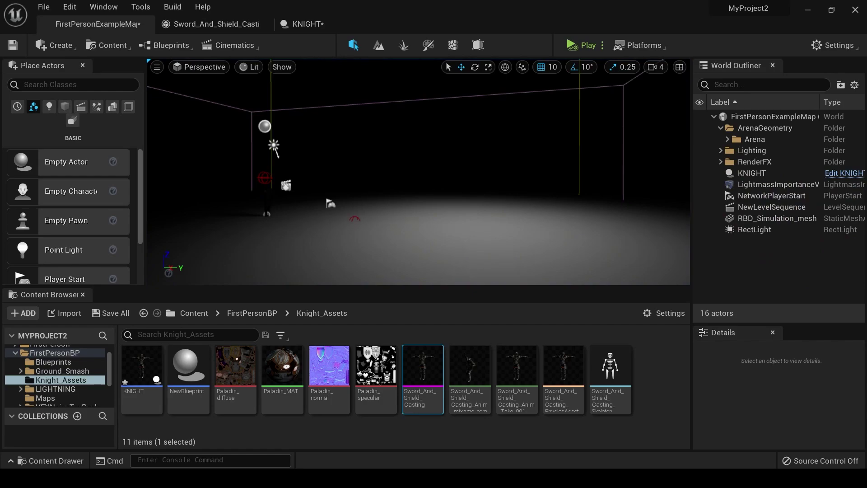
# Duplicate the Lightning_strike_charge node in Houdini and rename the copy Hilt_C
pyautogui.hotkey('alt', 'Tab')
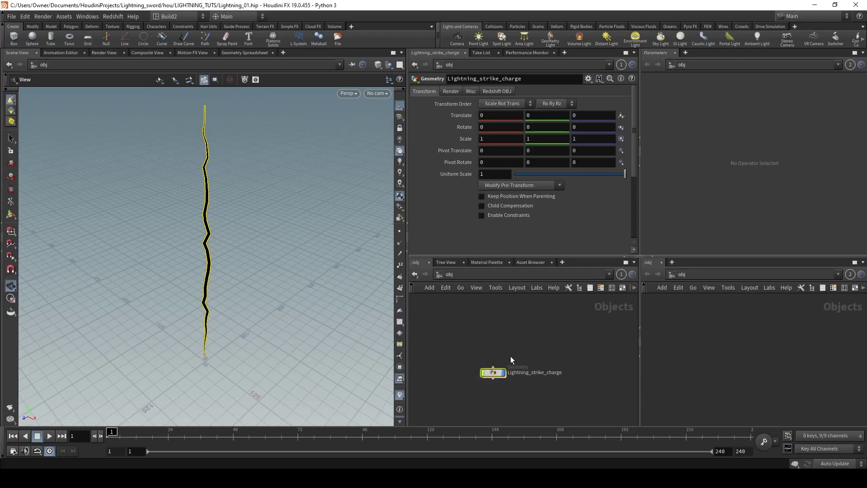
pyautogui.hotkey('ctrl', 'c')
pyautogui.hotkey('ctrl', 'v')
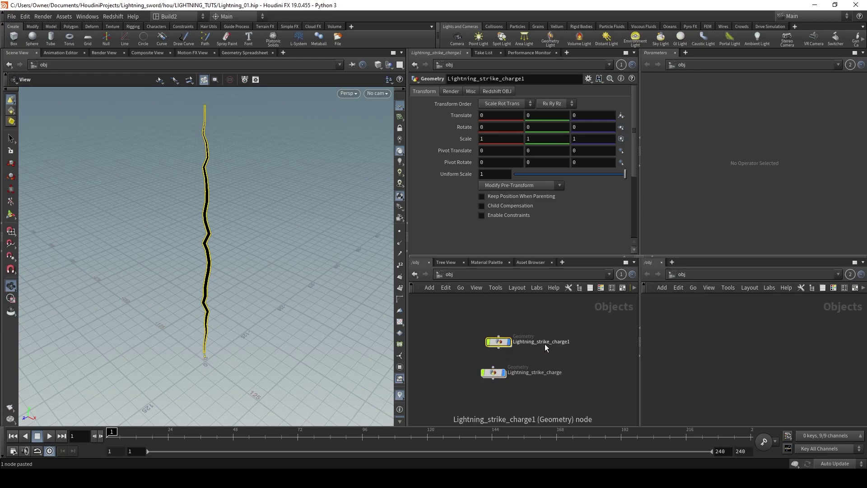
pyautogui.doubleClick(545, 343)
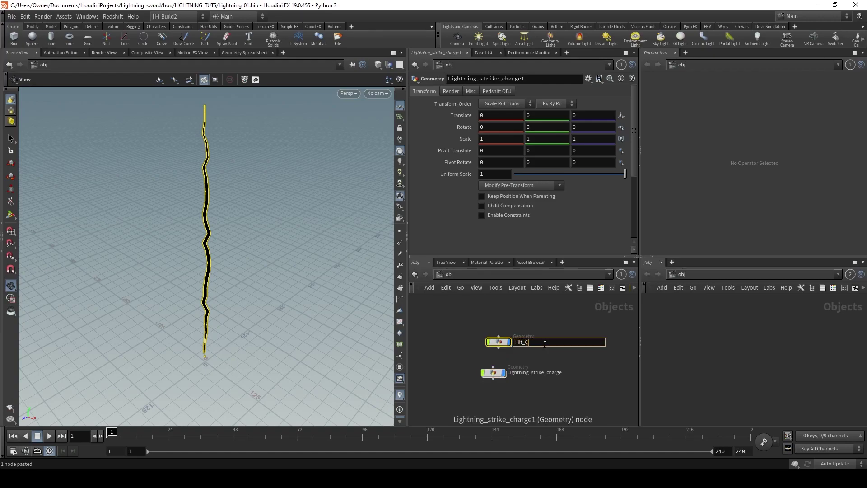
pyautogui.write('Hilt_C')
pyautogui.press('Return')
# Inside Hilt_C, replace add1 and add2 with a Polygon-type sphere
pyautogui.press('i')
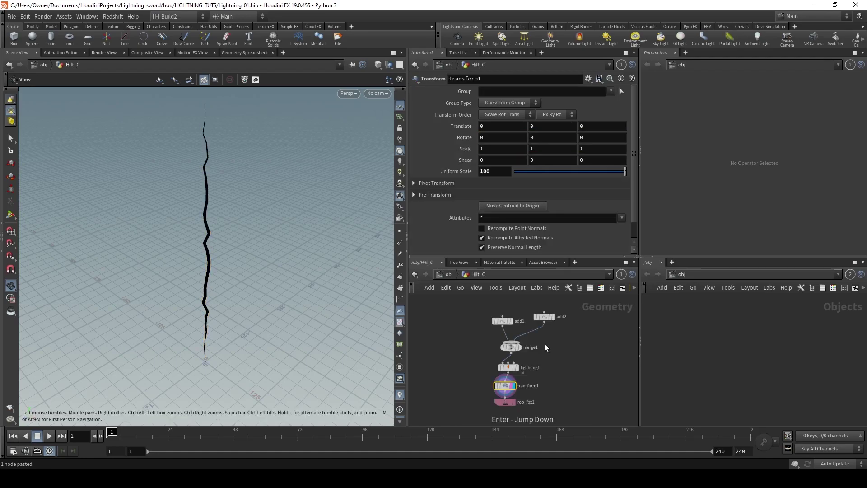
pyautogui.moveTo(527, 313); pyautogui.dragTo(566, 310)
pyautogui.press('Delete')
pyautogui.press('Tab')
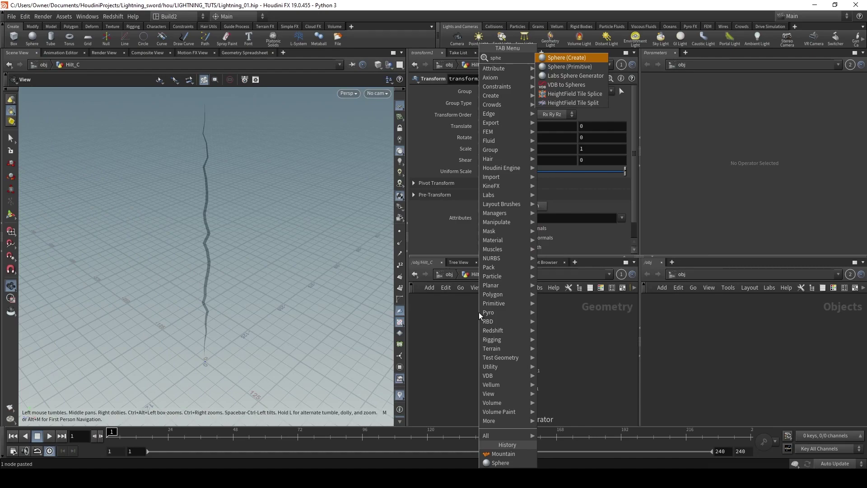
pyautogui.click(479, 313)
pyautogui.click(479, 312)
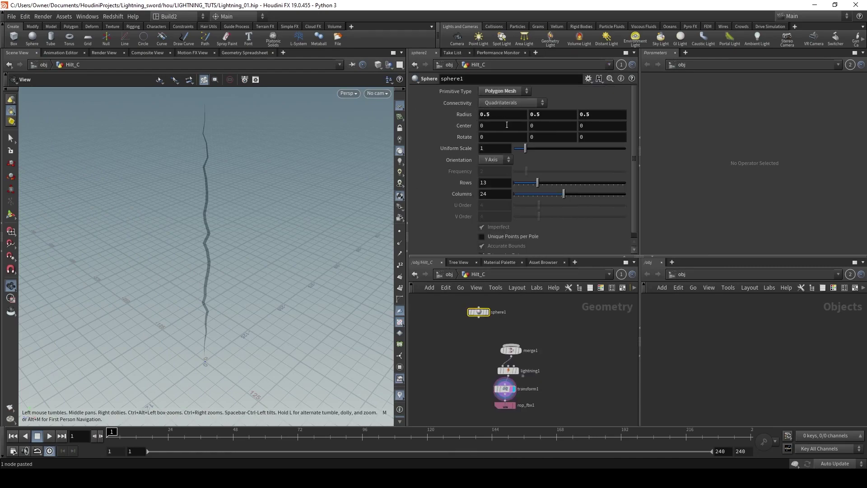
pyautogui.click(505, 91)
pyautogui.click(507, 107)
pyautogui.click(499, 171)
# Insert a Mountain noise node between sphere1 and merge1
pyautogui.press('Tab')
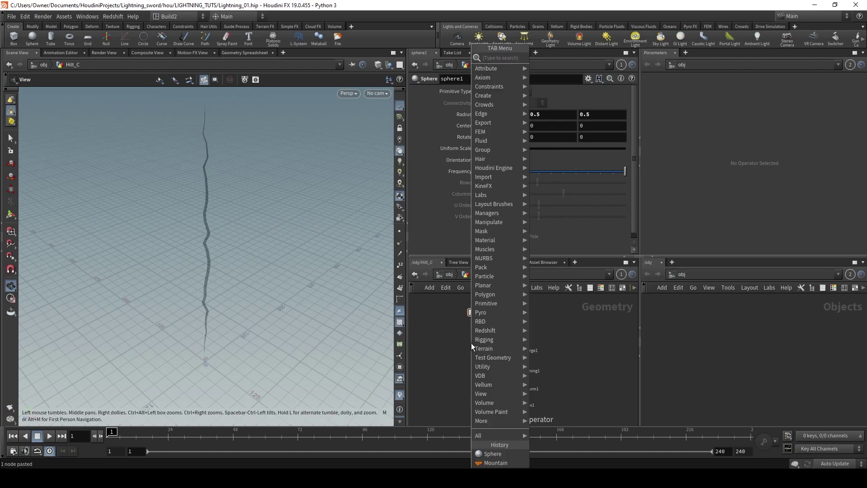
pyautogui.write('mount')
pyautogui.press('Return')
pyautogui.click(470, 342)
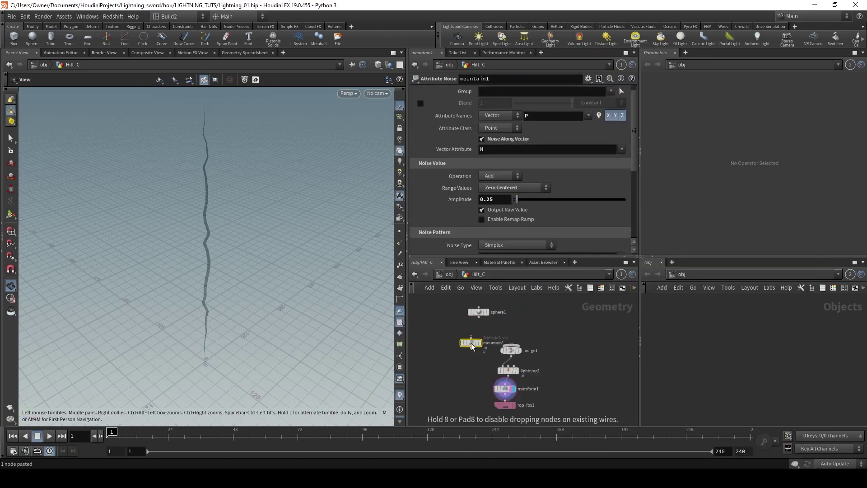
pyautogui.moveTo(473, 339); pyautogui.dragTo(483, 337)
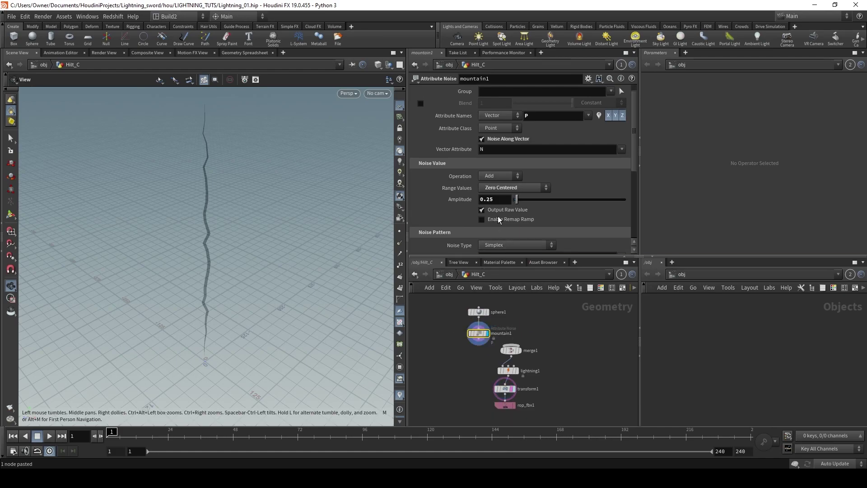
# Copy sphere1 and mountain1 to create a second sphere2 and mountain2 pair
pyautogui.moveTo(449, 359); pyautogui.dragTo(488, 305)
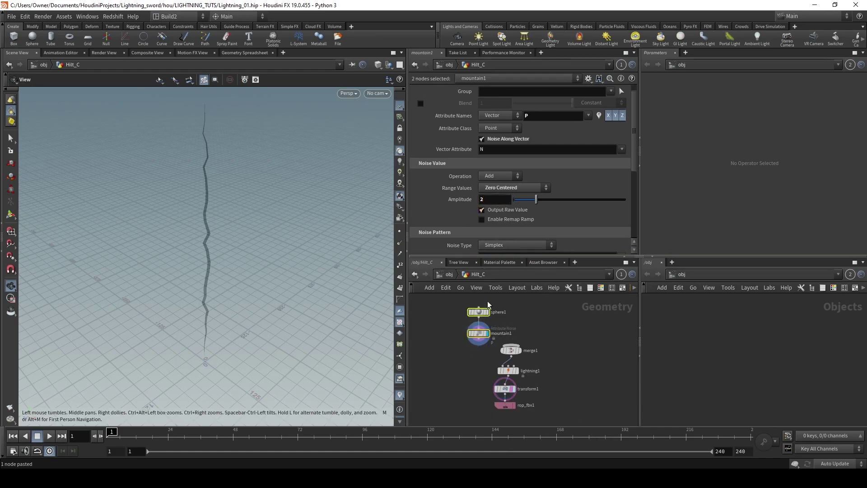
pyautogui.hotkey('ctrl', 'c')
pyautogui.hotkey('ctrl', 'v')
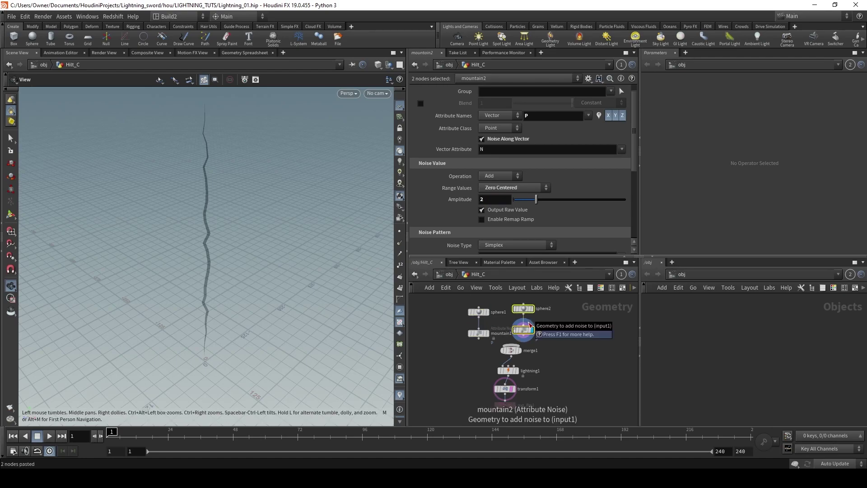
pyautogui.click(522, 308)
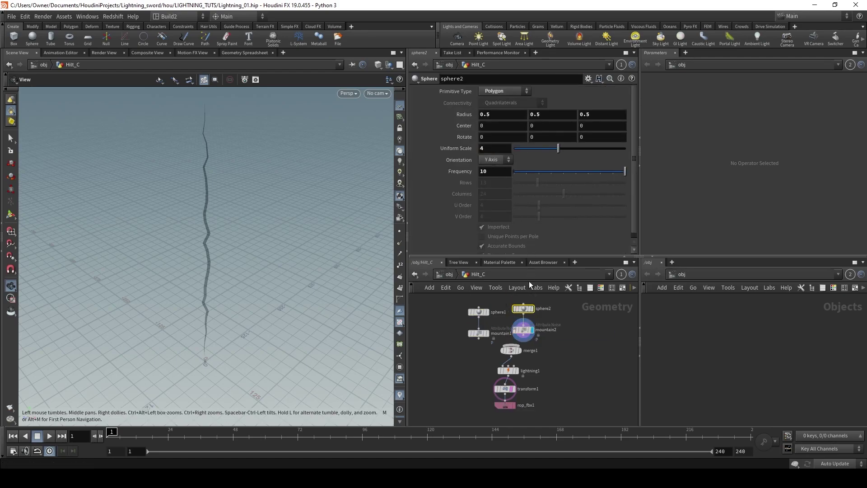
pyautogui.click(523, 331)
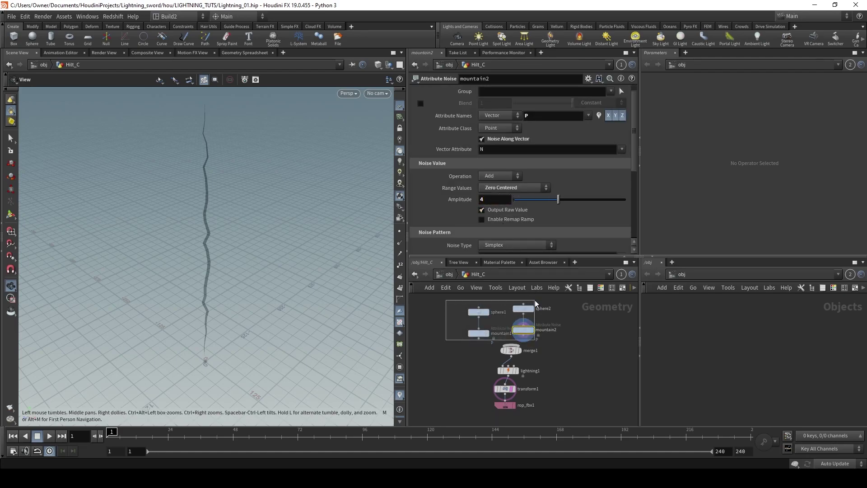
pyautogui.click(479, 312)
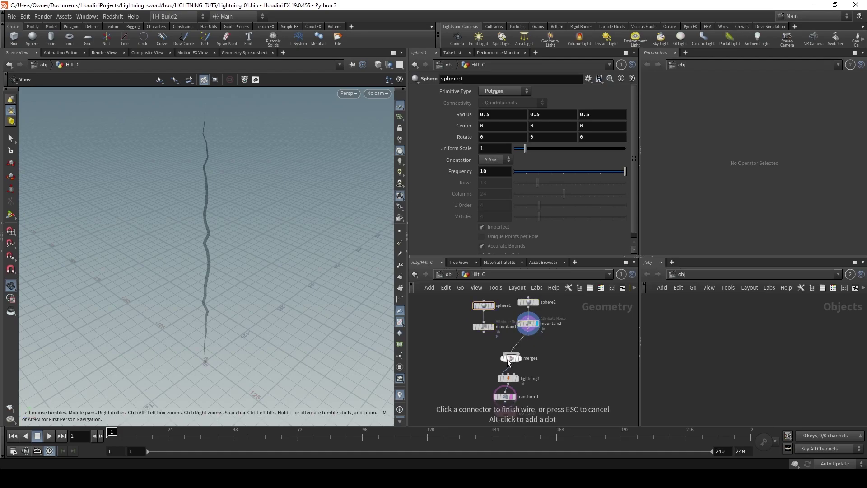
# Wire both mountain nodes into merge1, then return to the object level
pyautogui.moveTo(468, 349); pyautogui.dragTo(529, 335)
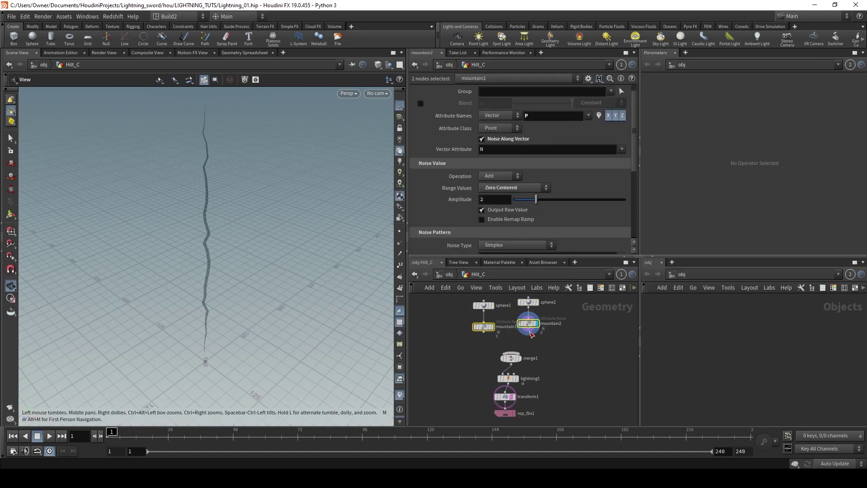
pyautogui.click(530, 333)
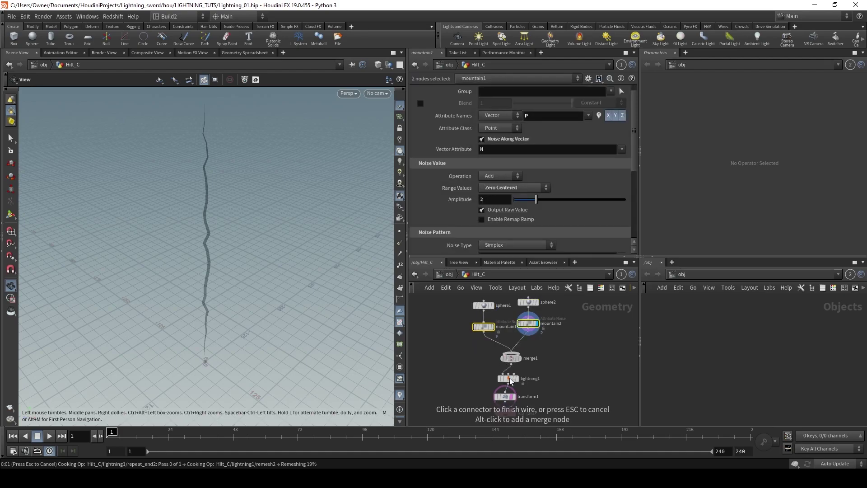
pyautogui.click(507, 379)
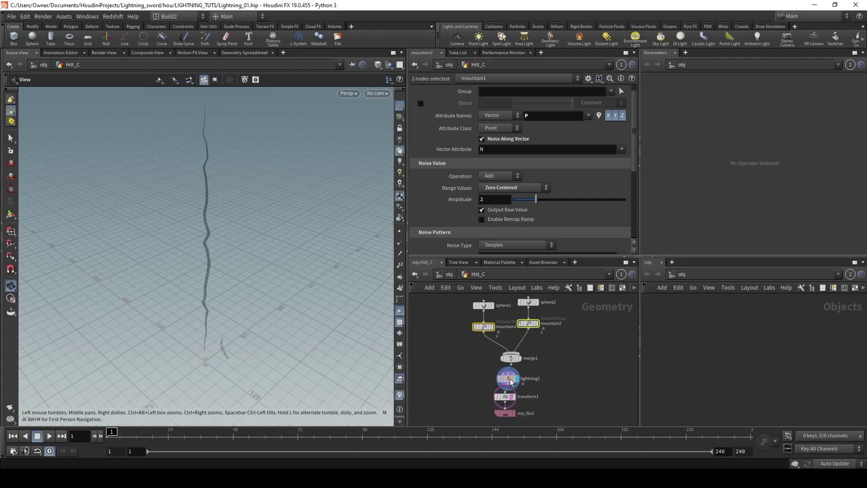
pyautogui.click(515, 379)
pyautogui.click(449, 274)
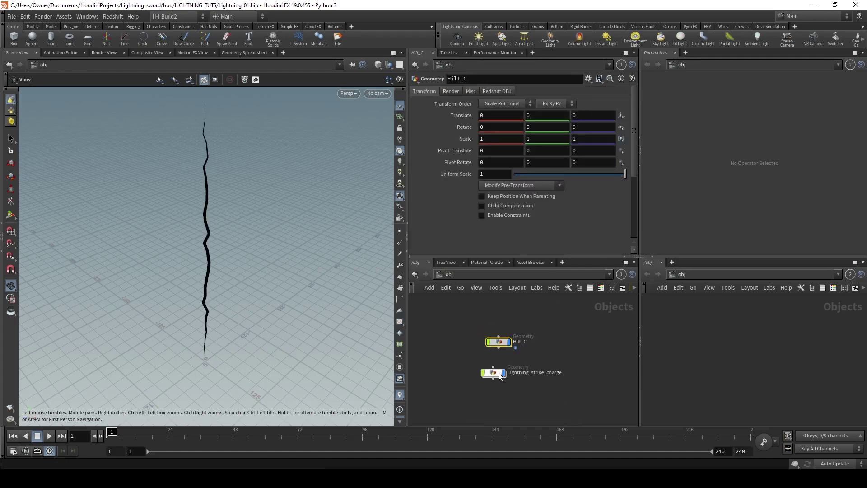
# Set lightning1 to 10 Lightning Arcs and widen the start and end point spread
pyautogui.doubleClick(499, 343)
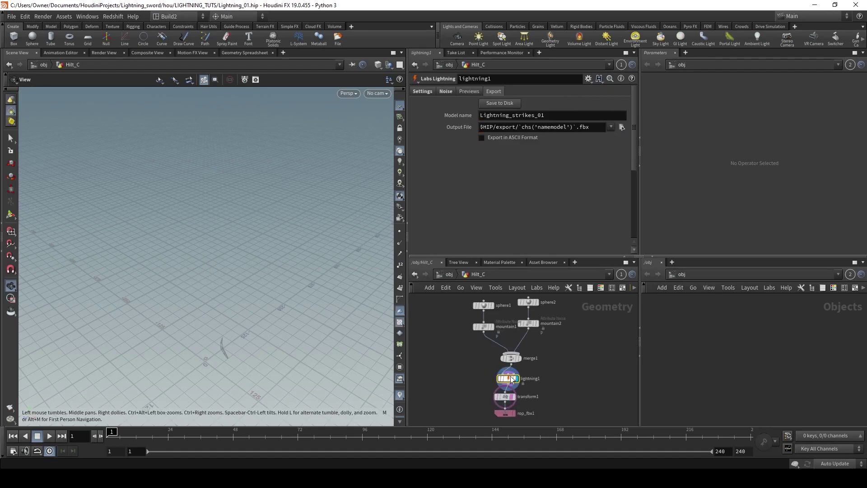
pyautogui.click(430, 95)
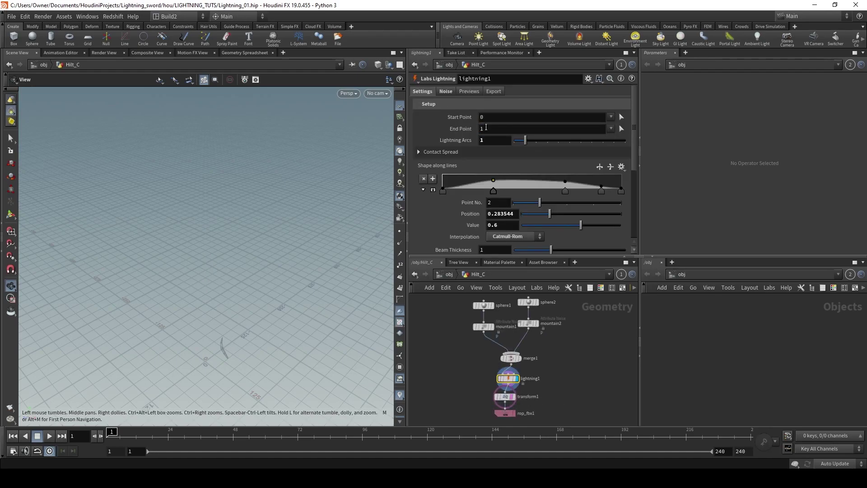
pyautogui.moveTo(528, 143); pyautogui.dragTo(636, 149)
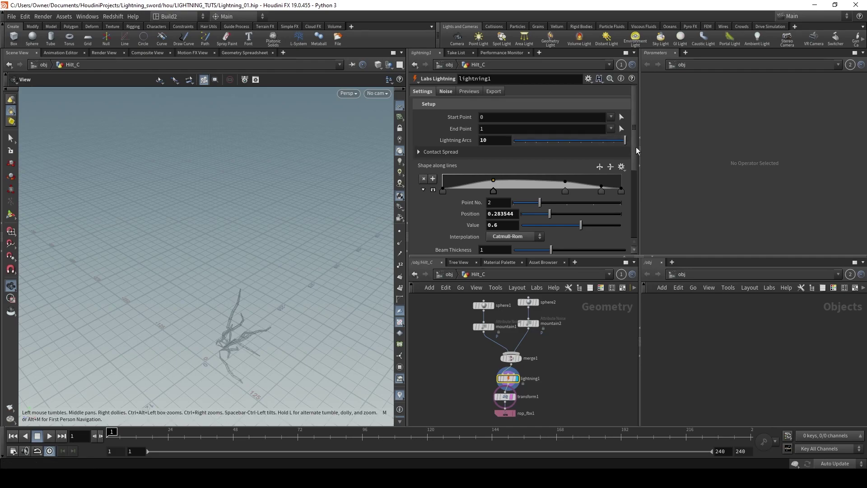
pyautogui.click(433, 152)
pyautogui.moveTo(520, 178)
pyautogui.mouseDown()
pyautogui.moveTo(547, 181)
pyautogui.moveTo(531, 182)
pyautogui.mouseUp()
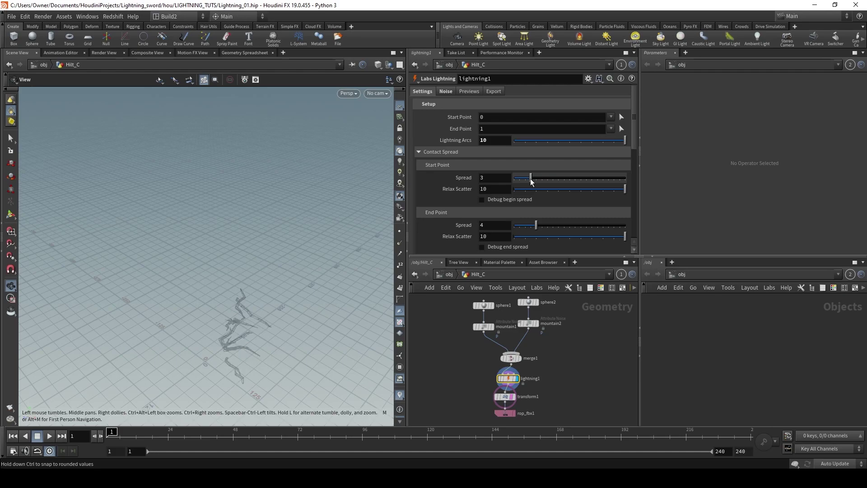
pyautogui.scroll(-1, 526, 209)
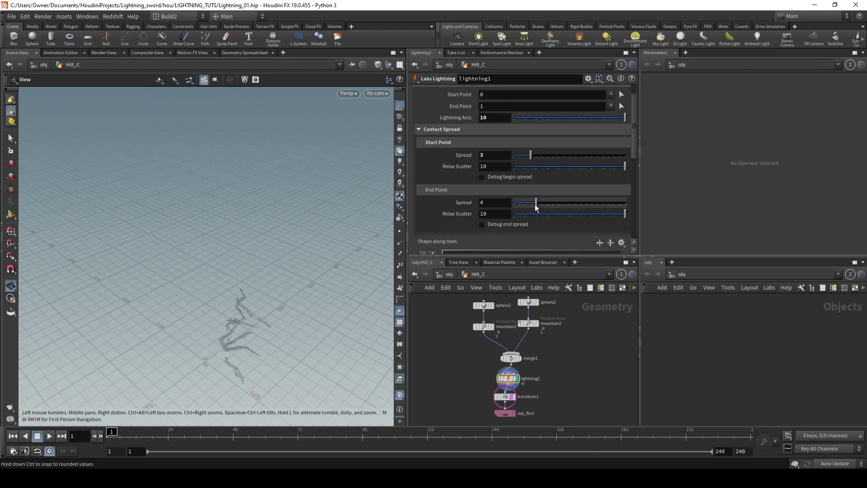
pyautogui.moveTo(536, 207); pyautogui.dragTo(565, 209)
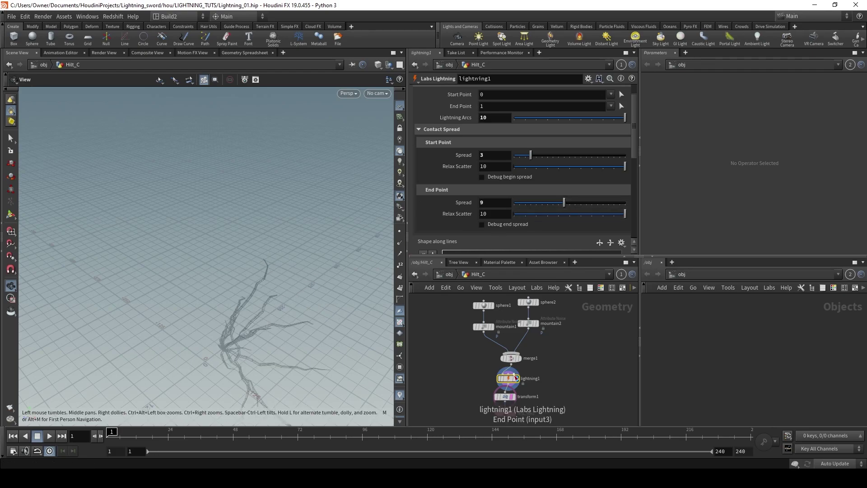
# Reshape the lightning thickness profile ramp, moving one point to 0.4
pyautogui.click(517, 379)
pyautogui.press('g')
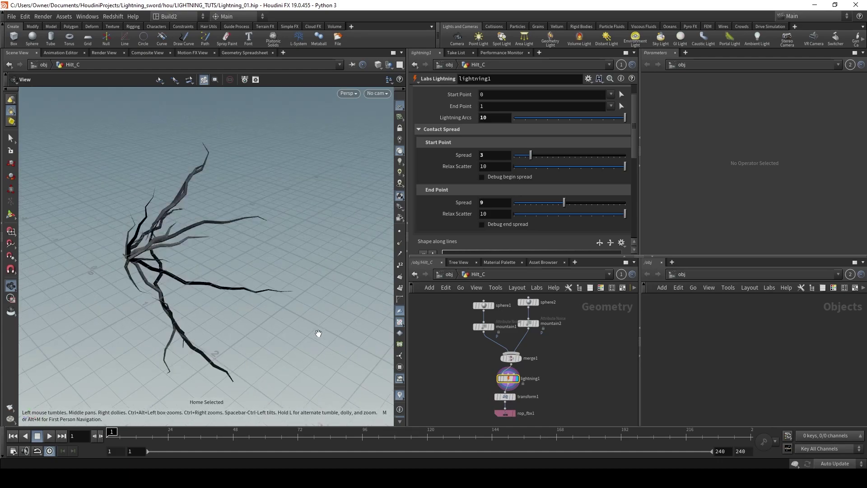
pyautogui.moveTo(270, 334); pyautogui.dragTo(264, 292)
pyautogui.scroll(-3, 459, 227)
pyautogui.scroll(-2, 458, 227)
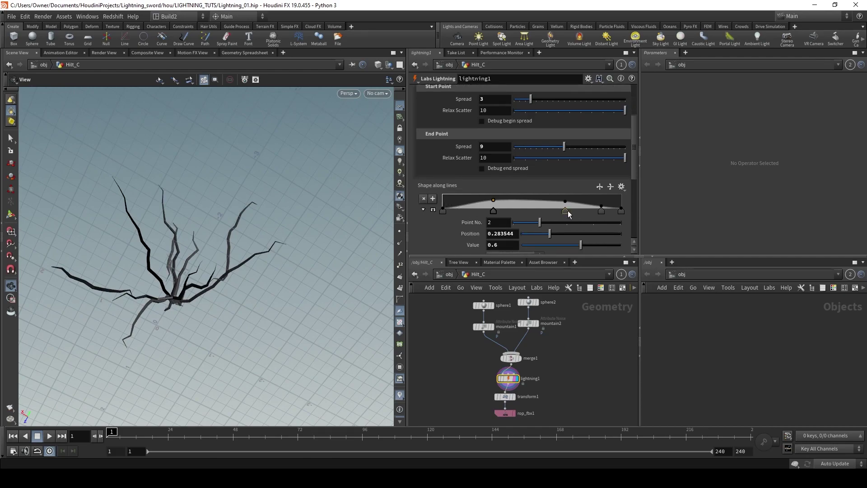
pyautogui.moveTo(568, 213); pyautogui.dragTo(515, 215)
pyautogui.moveTo(601, 211); pyautogui.dragTo(584, 213)
pyautogui.moveTo(492, 212); pyautogui.dragTo(477, 212)
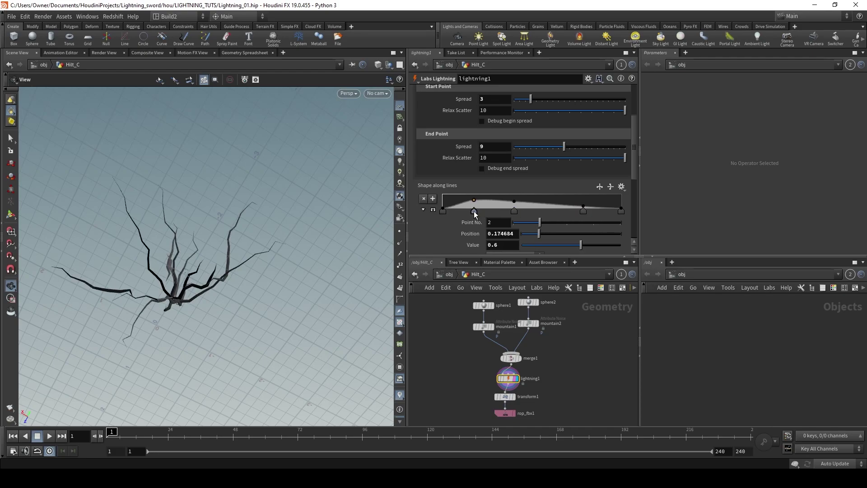
# Lengthen the Curve Section Length slightly and raise End Point Spread to 13
pyautogui.scroll(-3, 434, 227)
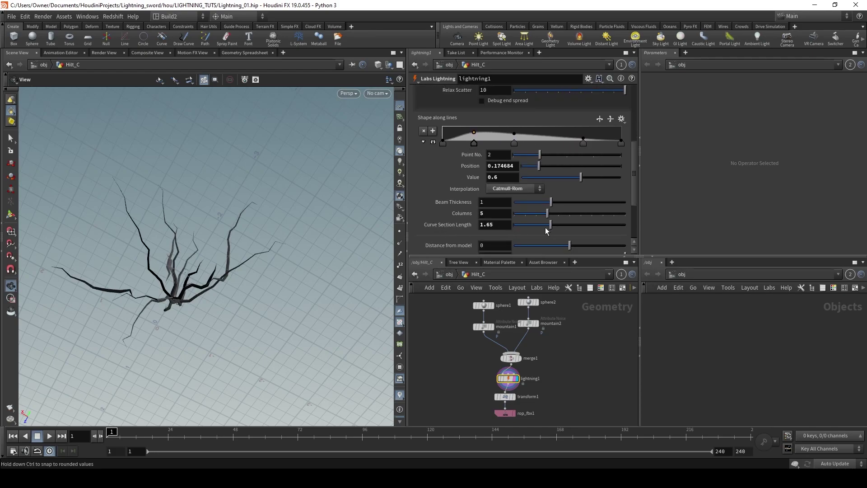
pyautogui.moveTo(556, 227)
pyautogui.mouseDown()
pyautogui.moveTo(564, 226)
pyautogui.moveTo(552, 229)
pyautogui.mouseUp()
pyautogui.scroll(-3, 462, 205)
pyautogui.scroll(10, 458, 213)
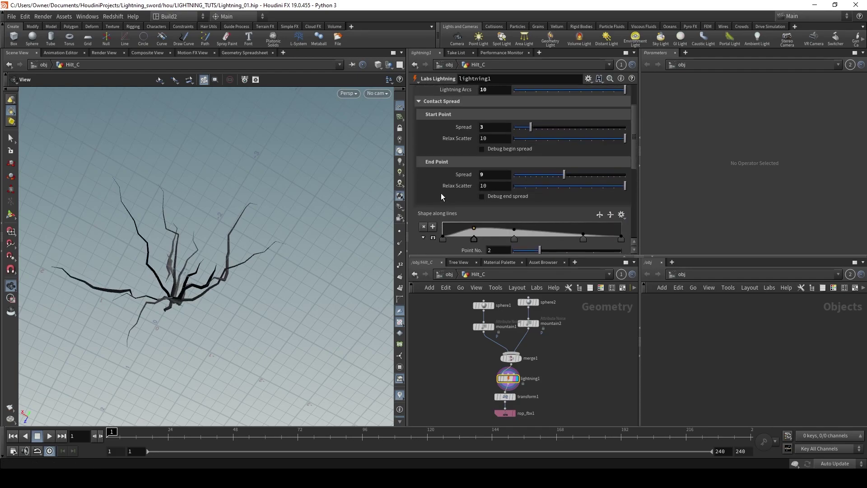
pyautogui.moveTo(564, 220); pyautogui.dragTo(576, 221)
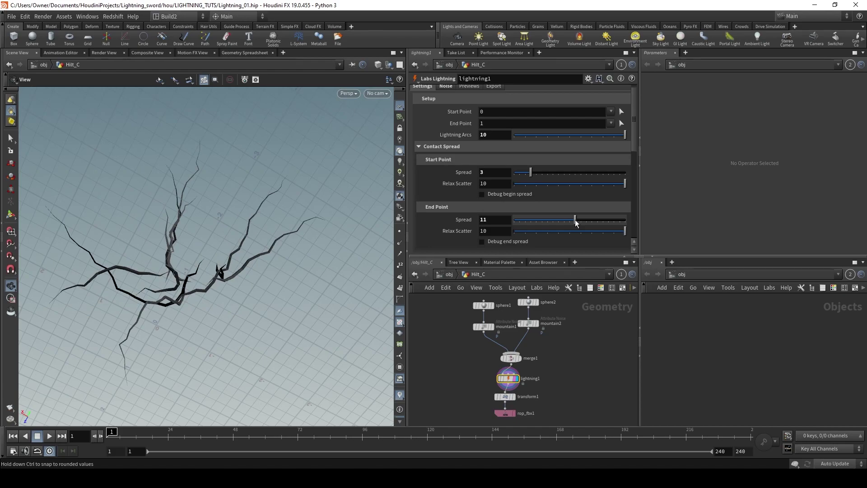
pyautogui.moveTo(237, 244); pyautogui.dragTo(277, 205)
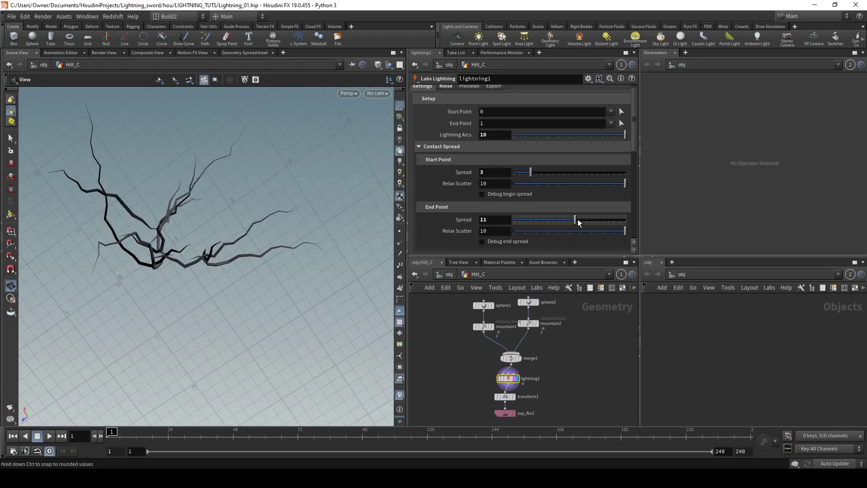
pyautogui.moveTo(579, 222); pyautogui.dragTo(581, 222)
pyautogui.moveTo(245, 218); pyautogui.dragTo(217, 253)
pyautogui.moveTo(582, 223); pyautogui.dragTo(589, 225)
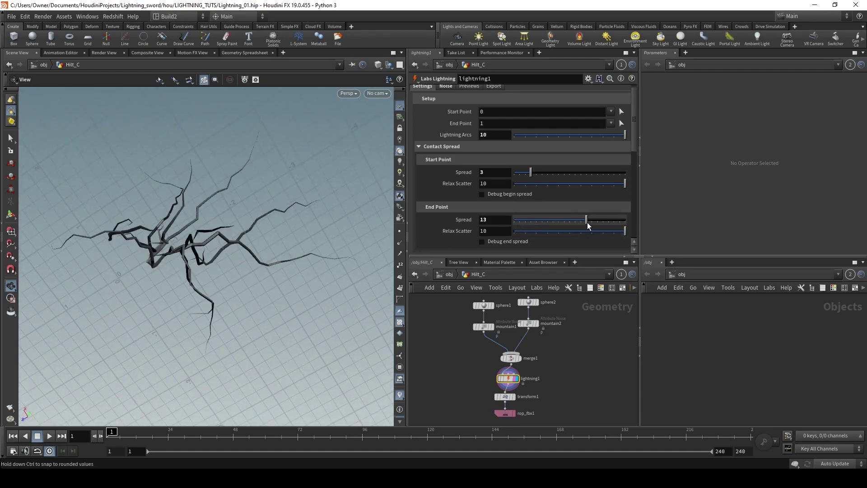
pyautogui.moveTo(267, 273); pyautogui.dragTo(243, 276)
pyautogui.scroll(1, 436, 199)
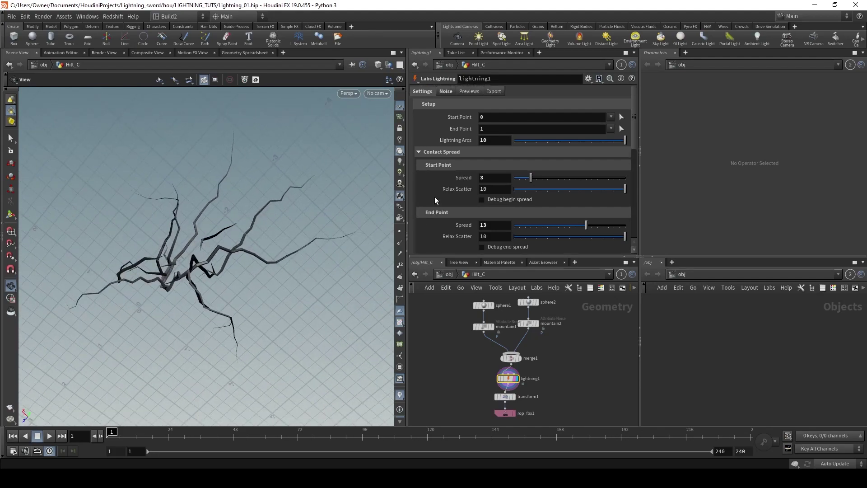
# Try Sinusoid noise with height 0 on lightning1, then undo it
pyautogui.click(446, 91)
pyautogui.click(508, 113)
pyautogui.click(532, 131)
pyautogui.moveTo(523, 128)
pyautogui.mouseDown()
pyautogui.moveTo(508, 128)
pyautogui.moveTo(528, 132)
pyautogui.mouseUp()
pyautogui.hotkey('ctrl', 'z')
pyautogui.hotkey('ctrl', 'z')
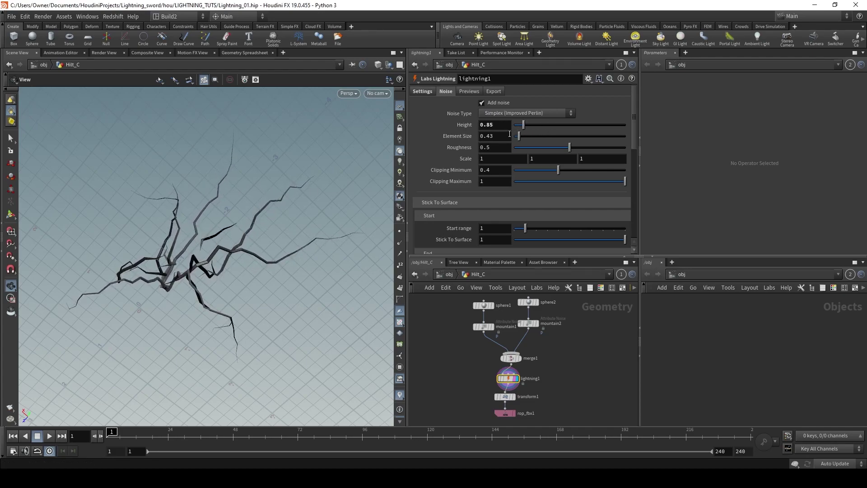
# Delete the stray lightning piece with a blast1 node and display transform1's output
pyautogui.moveTo(326, 236); pyautogui.dragTo(289, 295)
pyautogui.scroll(-5, 465, 231)
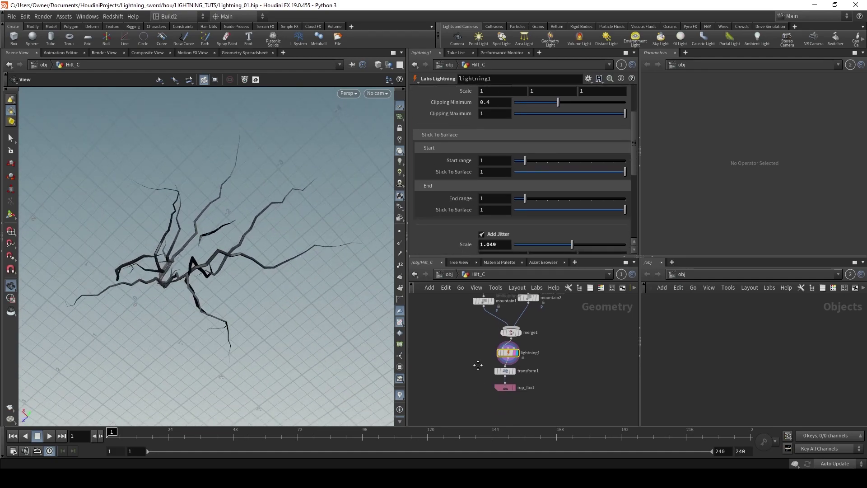
pyautogui.moveTo(210, 284); pyautogui.dragTo(191, 195)
pyautogui.scroll(2, 193, 243)
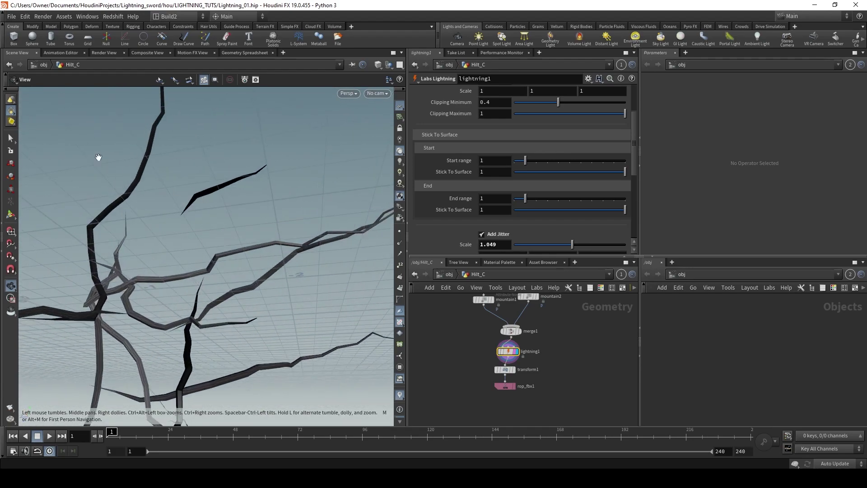
pyautogui.click(10, 138)
pyautogui.press('Delete')
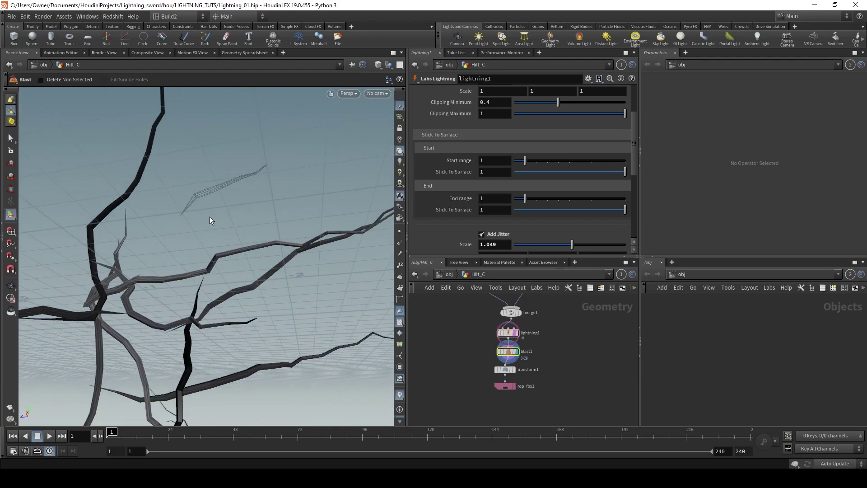
pyautogui.press('Escape')
pyautogui.moveTo(240, 225); pyautogui.dragTo(187, 251)
pyautogui.press('Return')
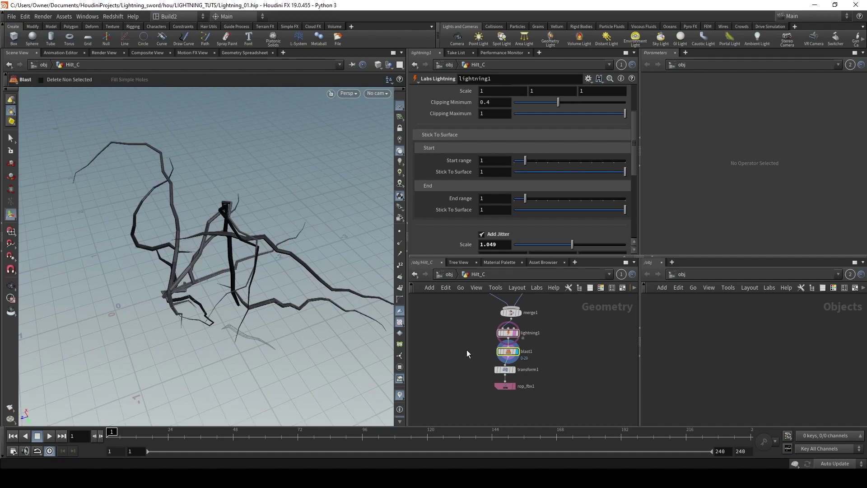
pyautogui.click(513, 369)
# On transform1, rotate the Hilt_C lightning 90 degrees on X and lower it to Y -70
pyautogui.click(504, 369)
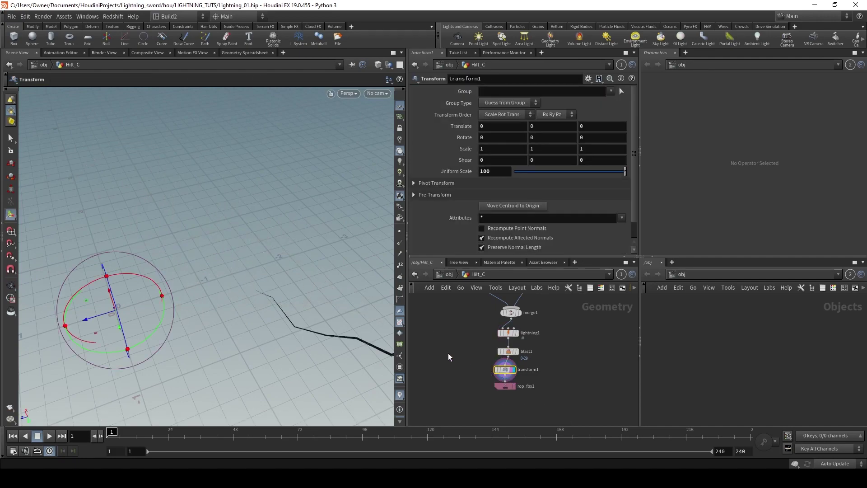
pyautogui.press('s')
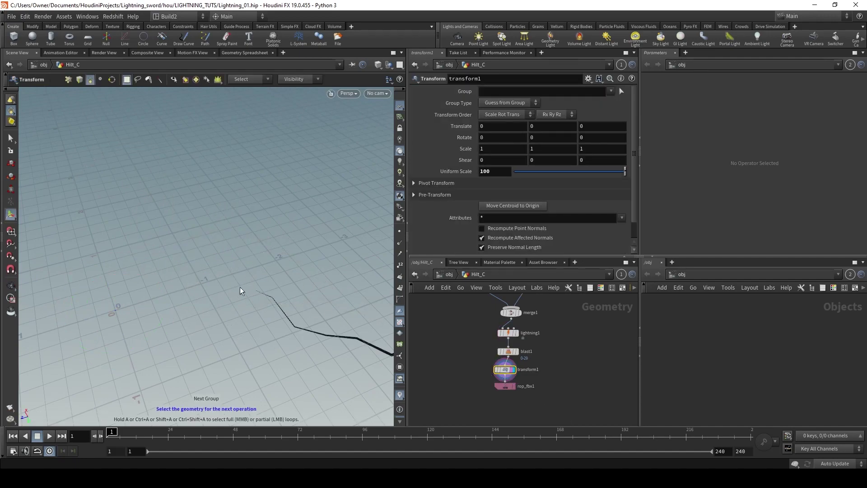
pyautogui.press('Escape')
pyautogui.press('g')
pyautogui.moveTo(248, 299)
pyautogui.mouseDown()
pyautogui.moveTo(182, 268)
pyautogui.moveTo(237, 312)
pyautogui.mouseUp()
pyautogui.moveTo(490, 138); pyautogui.dragTo(550, 105, button='middle')
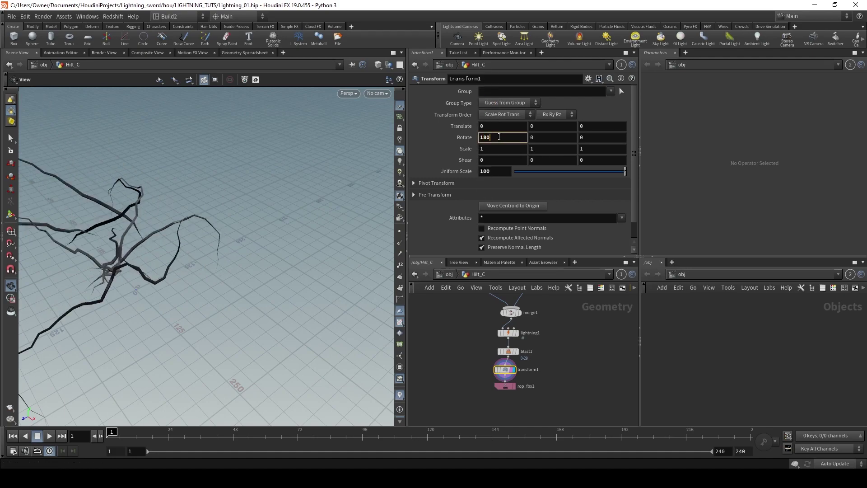
pyautogui.press('Return')
pyautogui.write('0')
pyautogui.press('Return')
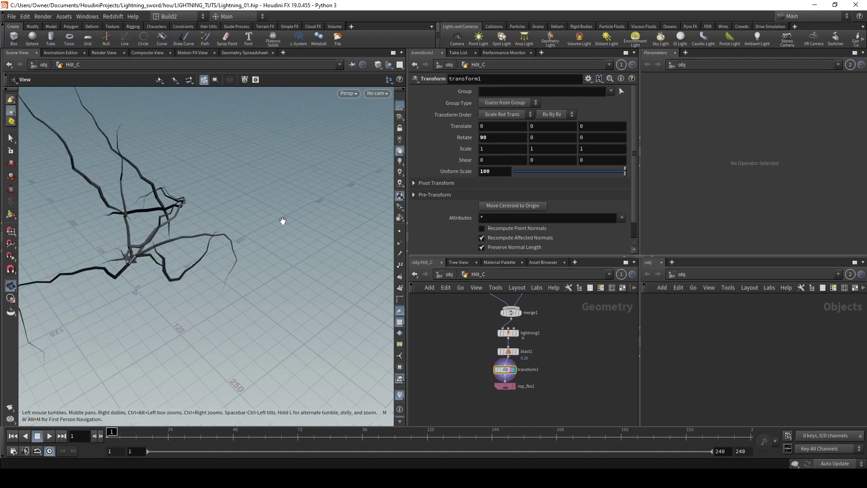
pyautogui.moveTo(163, 282); pyautogui.dragTo(217, 289)
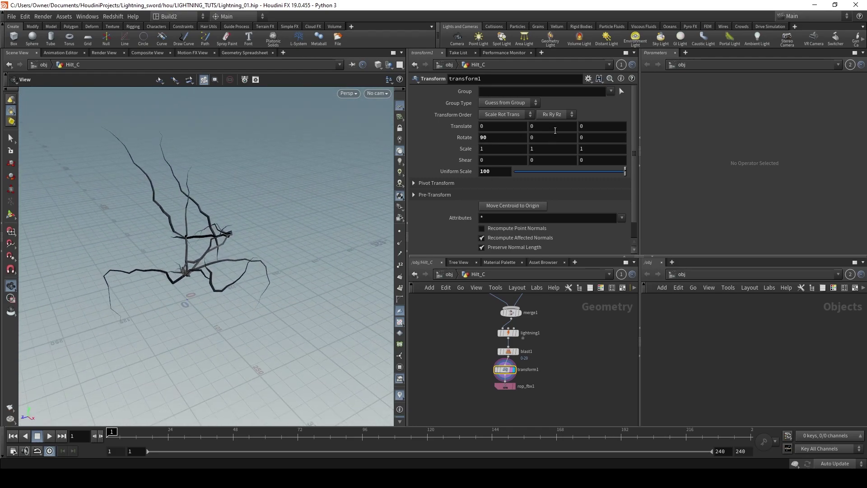
pyautogui.moveTo(555, 130); pyautogui.dragTo(464, 202, button='middle')
# With an edit node, raise one lightning curve segment and shift the upper-left branch left
pyautogui.moveTo(253, 252); pyautogui.dragTo(159, 246)
pyautogui.click(10, 138)
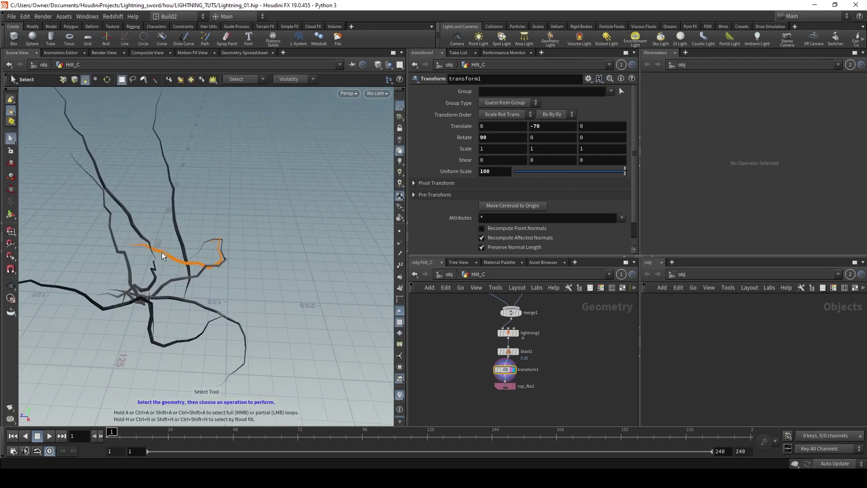
pyautogui.press('t')
pyautogui.moveTo(176, 222); pyautogui.dragTo(177, 245)
pyautogui.click(135, 229)
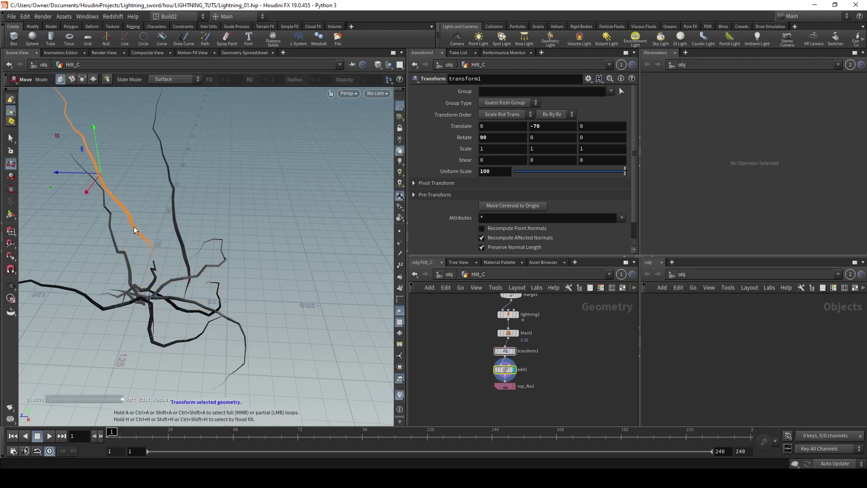
pyautogui.moveTo(98, 172); pyautogui.dragTo(65, 192)
# Push another branch along the depth axis and lift the lower-right branch upward
pyautogui.click(48, 227)
pyautogui.click(79, 249)
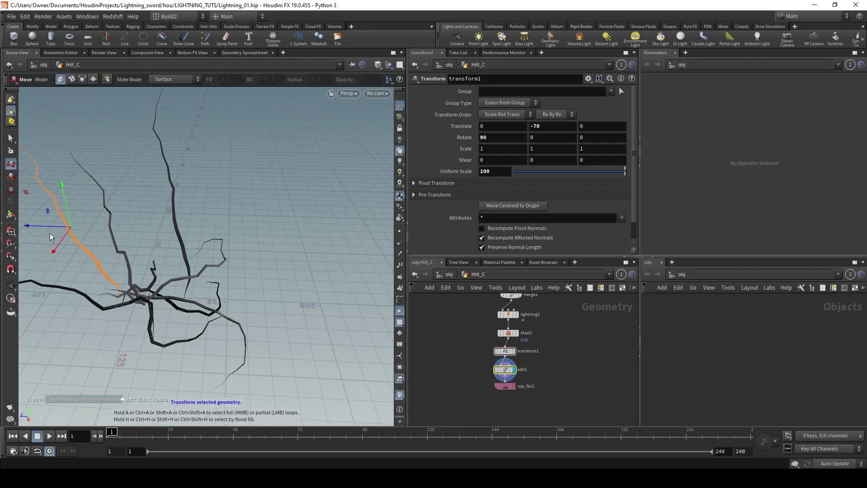
pyautogui.press('Escape')
pyautogui.moveTo(161, 285); pyautogui.dragTo(213, 334)
pyautogui.press('t')
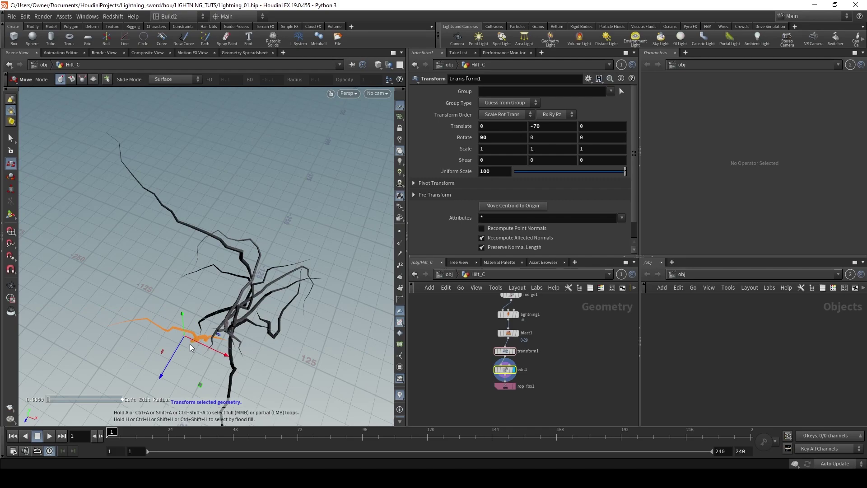
pyautogui.moveTo(175, 355); pyautogui.dragTo(171, 309)
pyautogui.click(173, 302)
pyautogui.moveTo(191, 271); pyautogui.dragTo(184, 256)
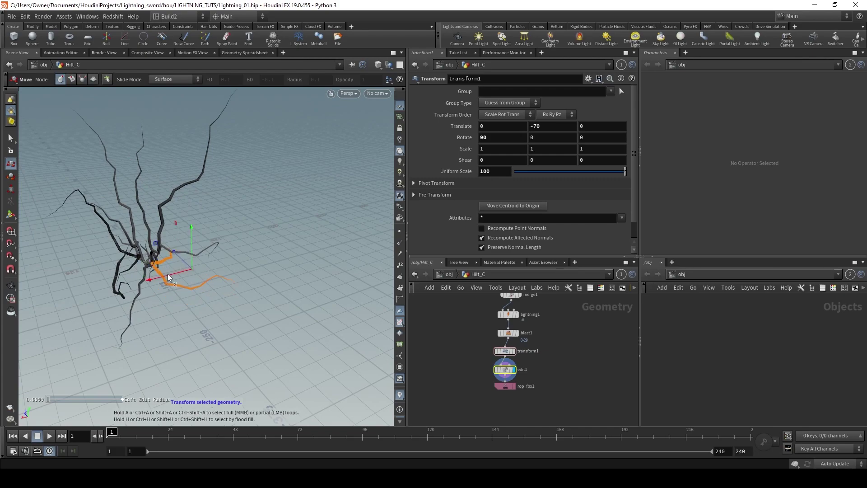
pyautogui.moveTo(156, 284); pyautogui.dragTo(199, 303)
pyautogui.press('t')
pyautogui.moveTo(476, 375); pyautogui.dragTo(484, 350, button='middle')
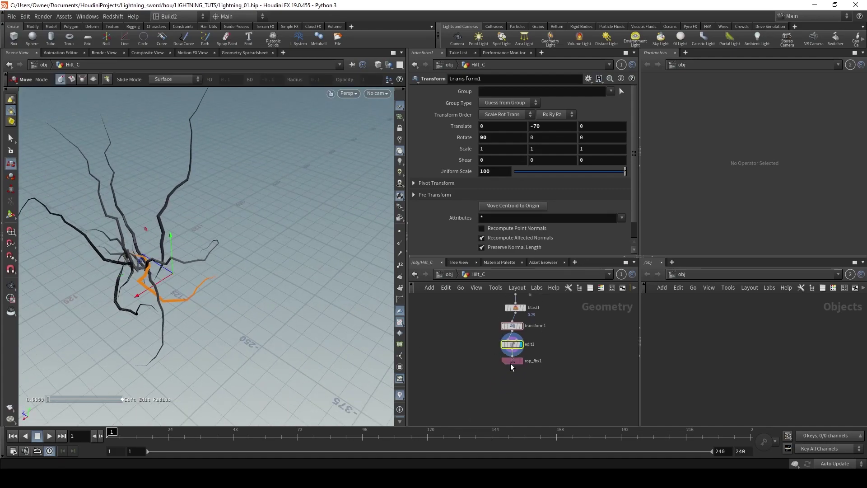
# Change rop_fbx1's Output File path to end in Content/Lightning_charge/Hilt_C.fbx
pyautogui.click(508, 374)
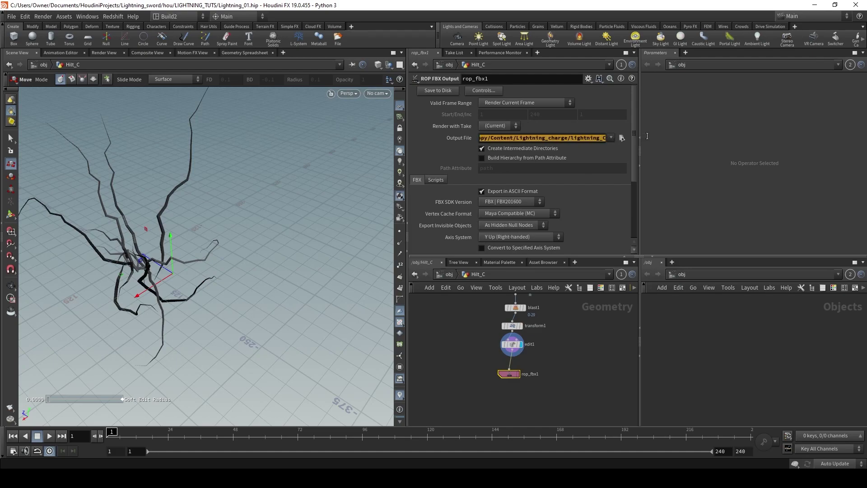
pyautogui.click(532, 139)
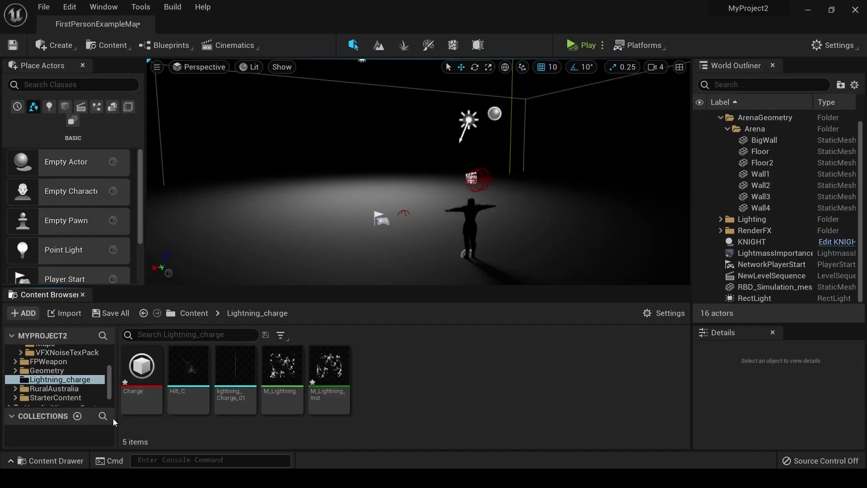
pyautogui.moveTo(202, 401)
# Duplicate the Charge Niagara system and rename the copy Hilt_Charge
pyautogui.click(152, 352)
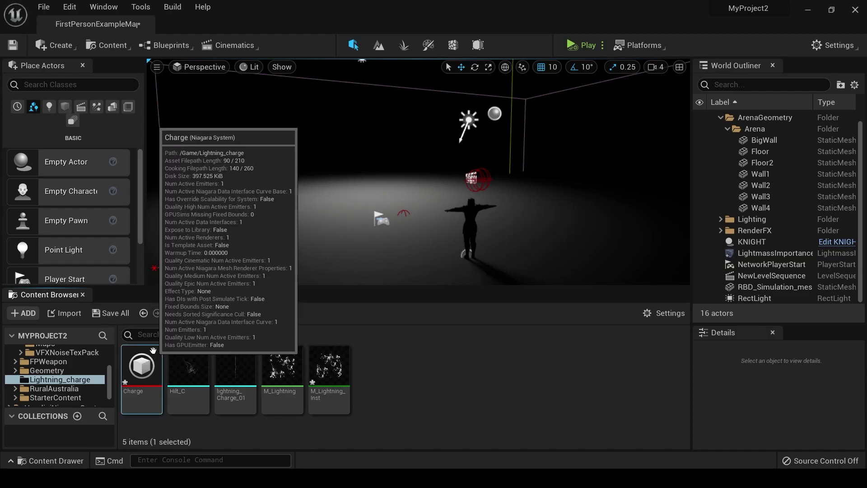
pyautogui.hotkey('ctrl', 'c')
pyautogui.hotkey('ctrl', 'v')
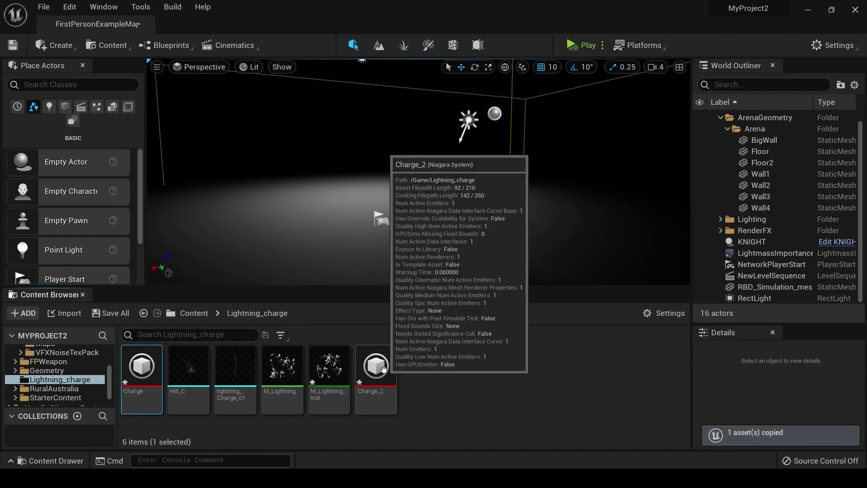
pyautogui.rightClick(383, 370)
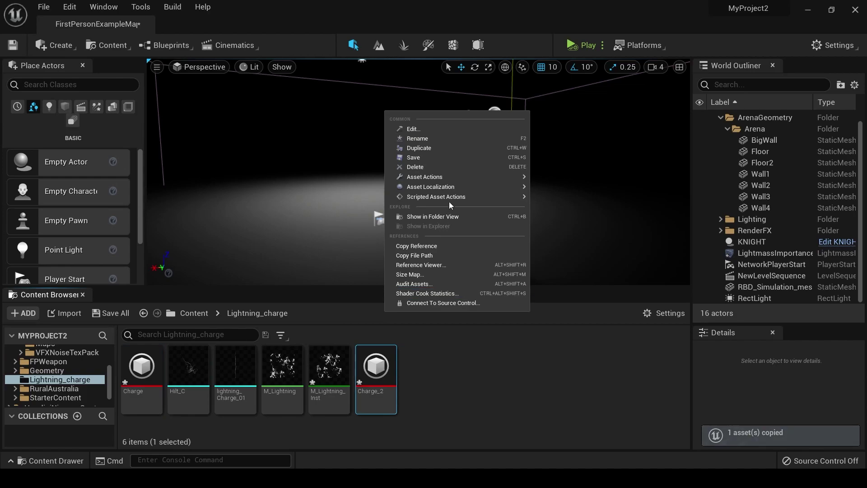
pyautogui.click(460, 139)
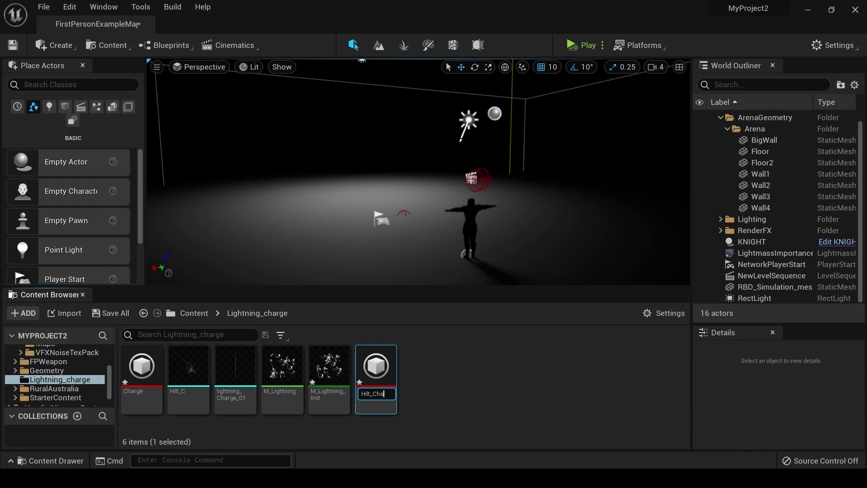
pyautogui.press('Return')
# Open Hilt_Charge and set its Mesh Renderer mesh to Hilt_C
pyautogui.doubleClick(235, 367)
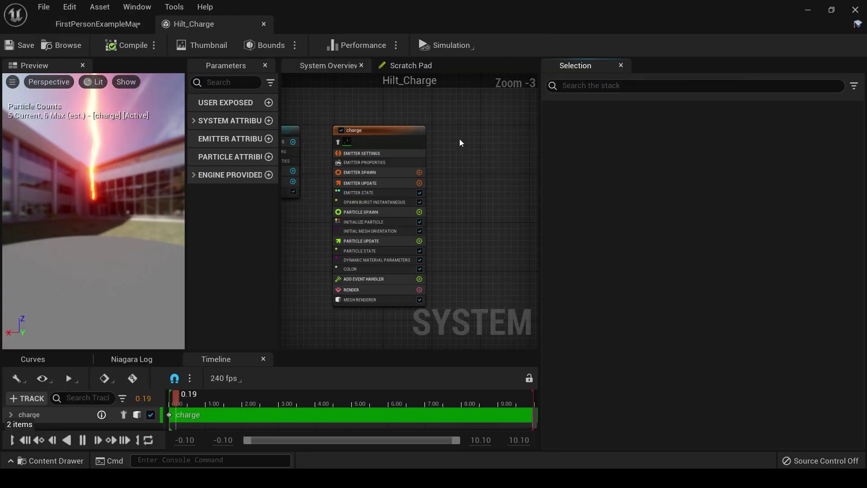
pyautogui.click(354, 299)
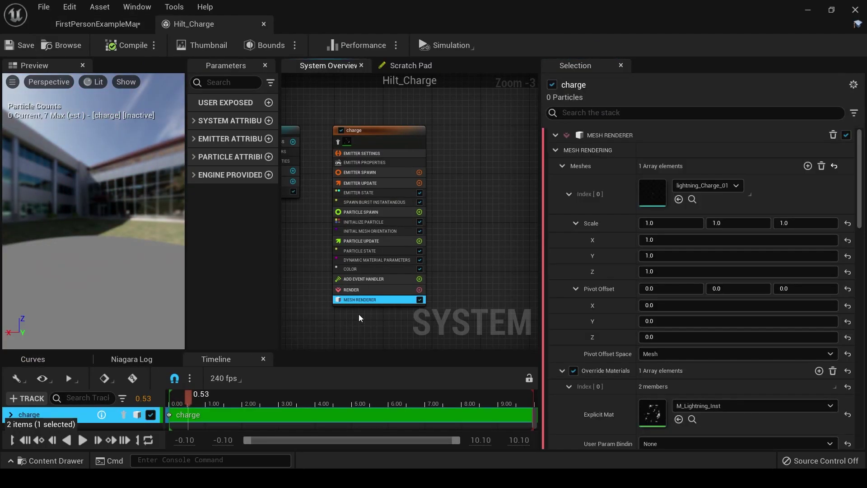
pyautogui.click(693, 186)
pyautogui.write('hilt')
pyautogui.press('Return')
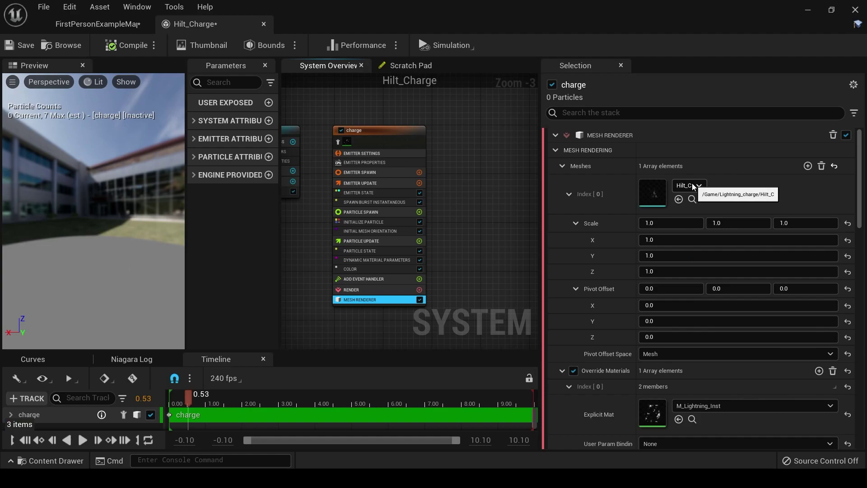
# In Dynamic Material Parameters, replace the Glow curve with a constant 5.0 and set Contrast to 0.1
pyautogui.moveTo(210, 399); pyautogui.dragTo(181, 405)
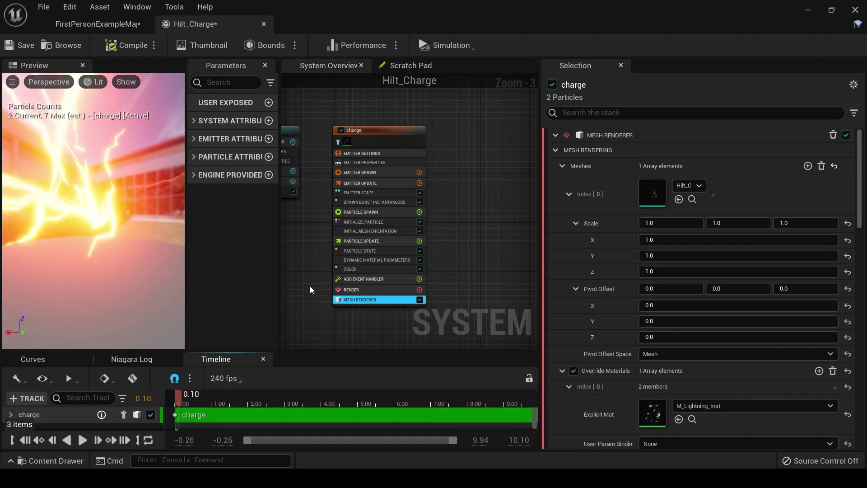
pyautogui.click(352, 260)
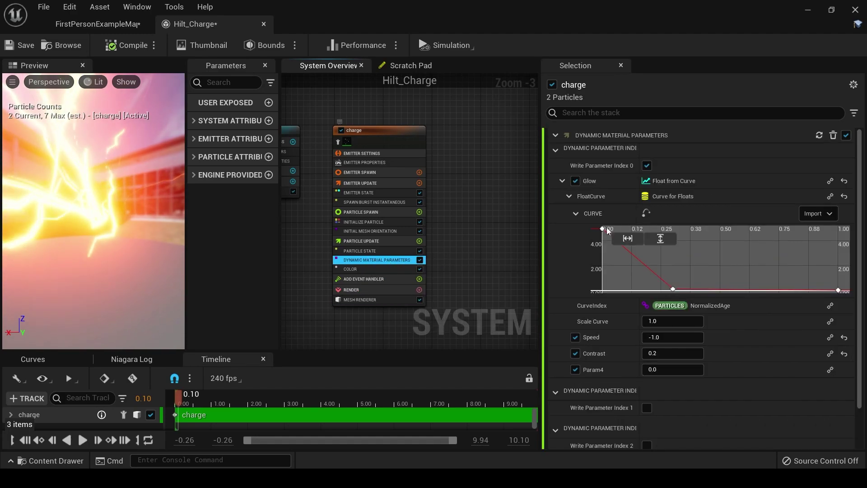
pyautogui.click(845, 182)
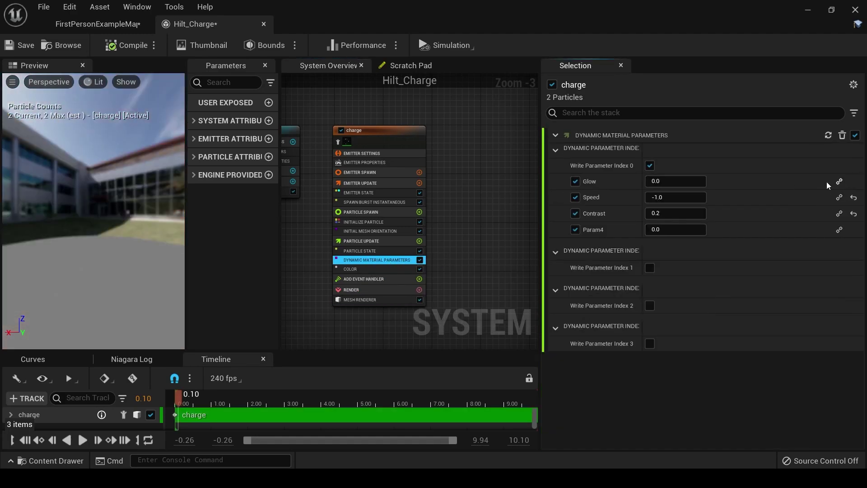
pyautogui.click(697, 181)
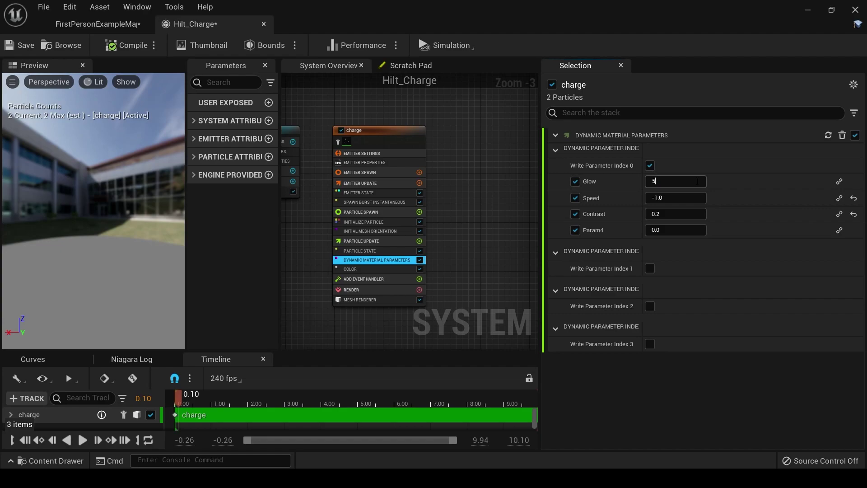
pyautogui.press('Return')
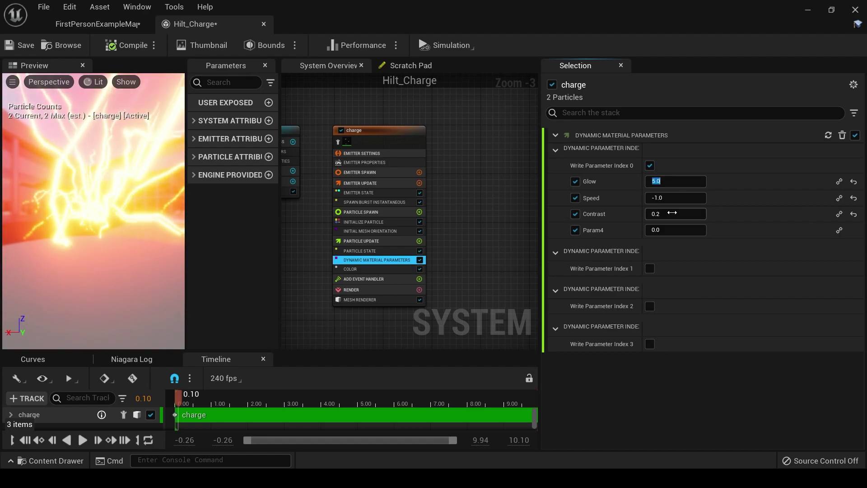
pyautogui.click(672, 213)
pyautogui.write('0.1')
pyautogui.press('Return')
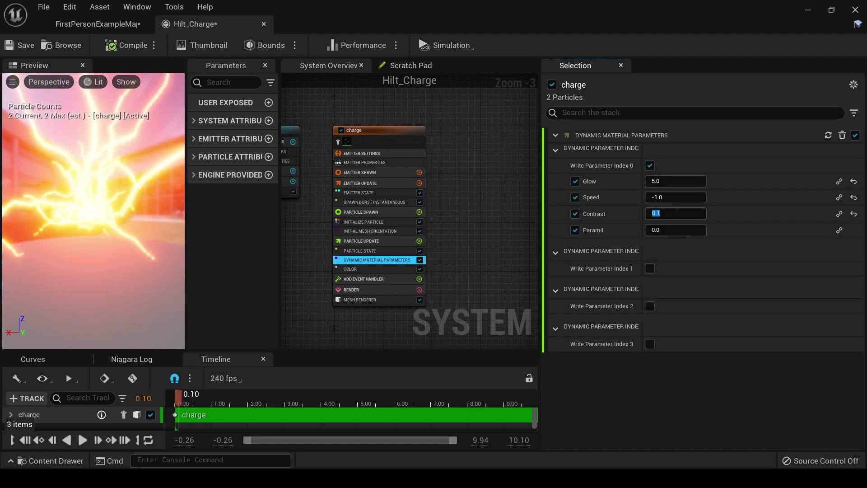
pyautogui.moveTo(170, 203); pyautogui.dragTo(172, 181)
# Set Initial Mesh Orientation's Rotation Maximum X and Y to 1.0
pyautogui.click(400, 233)
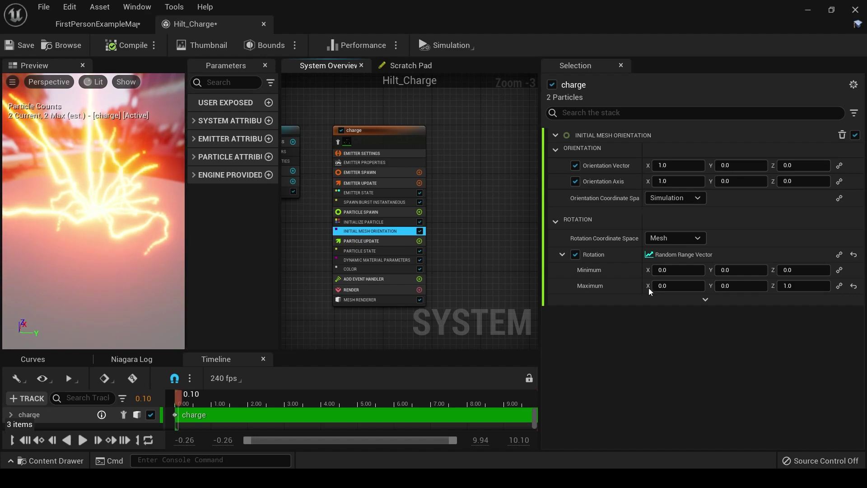
pyautogui.press('Tab')
pyautogui.write('1')
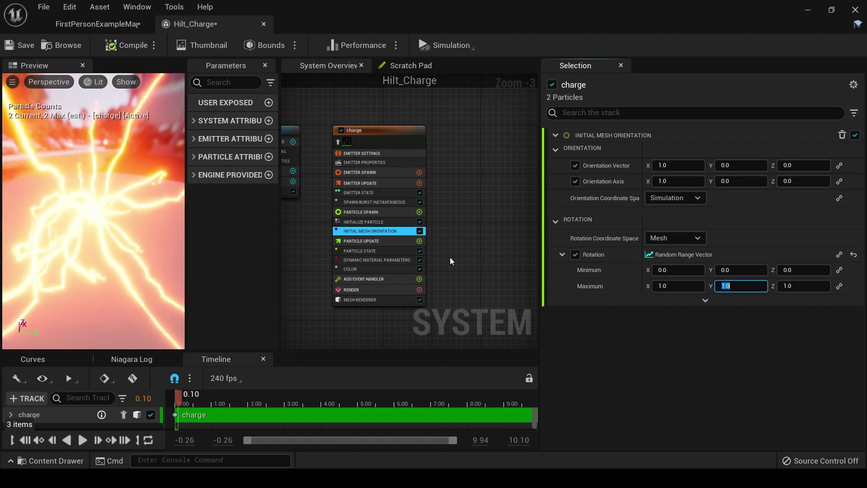
pyautogui.click(190, 401)
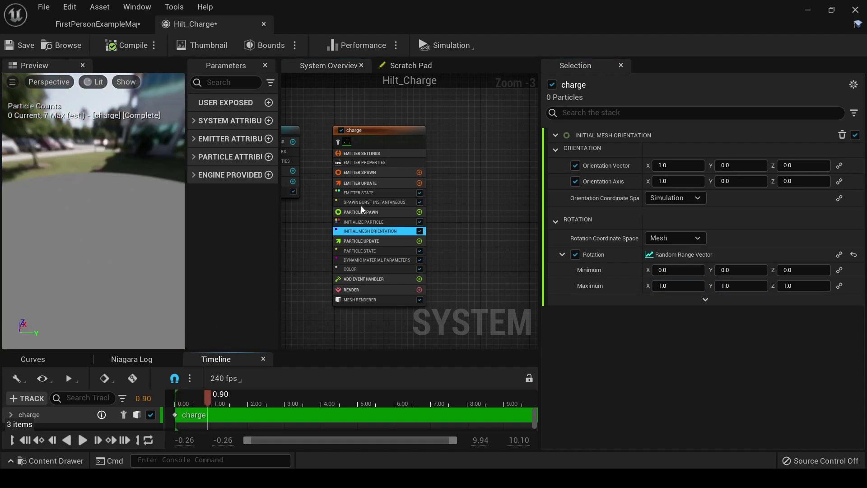
# Set the Emitter State Loop Duration to 0.04
pyautogui.click(365, 203)
pyautogui.click(370, 193)
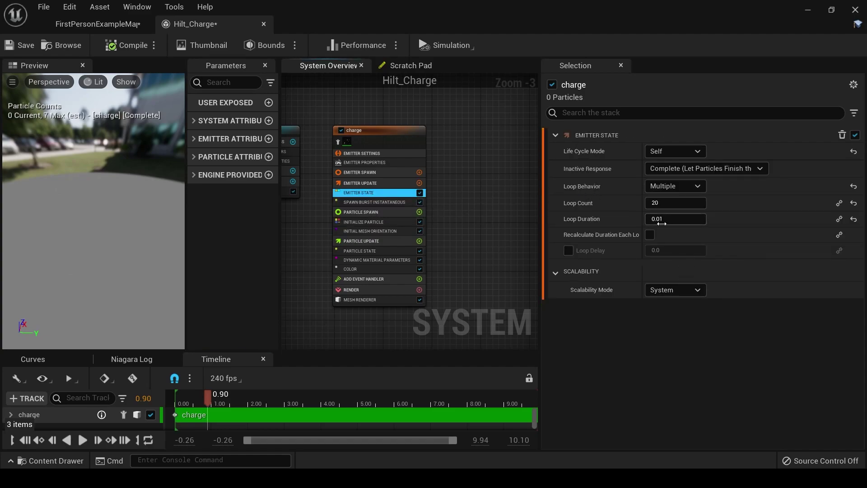
pyautogui.click(687, 219)
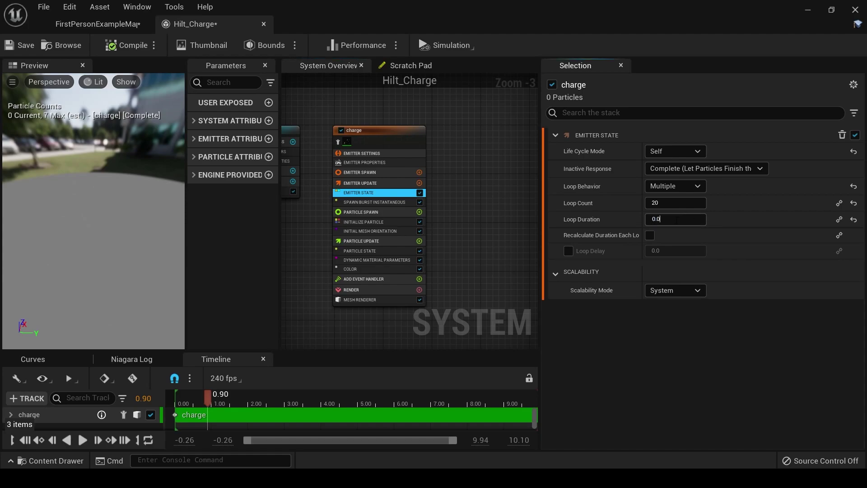
pyautogui.write('0.04')
pyautogui.press('Return')
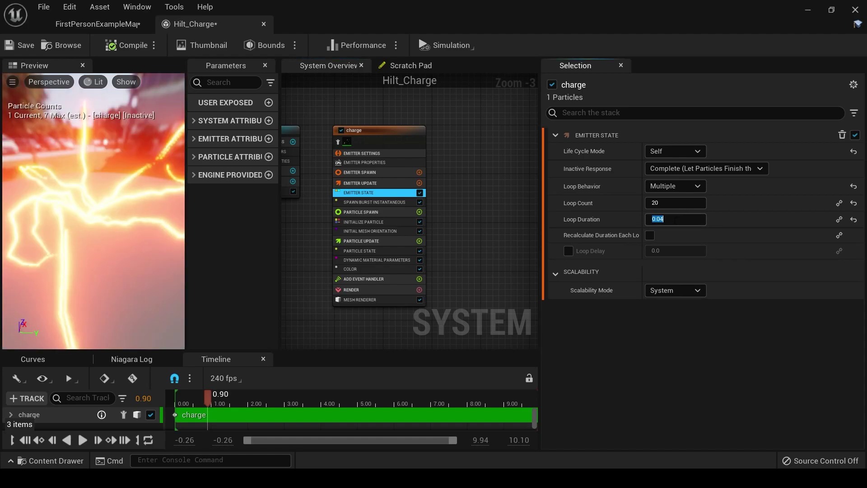
pyautogui.click(374, 259)
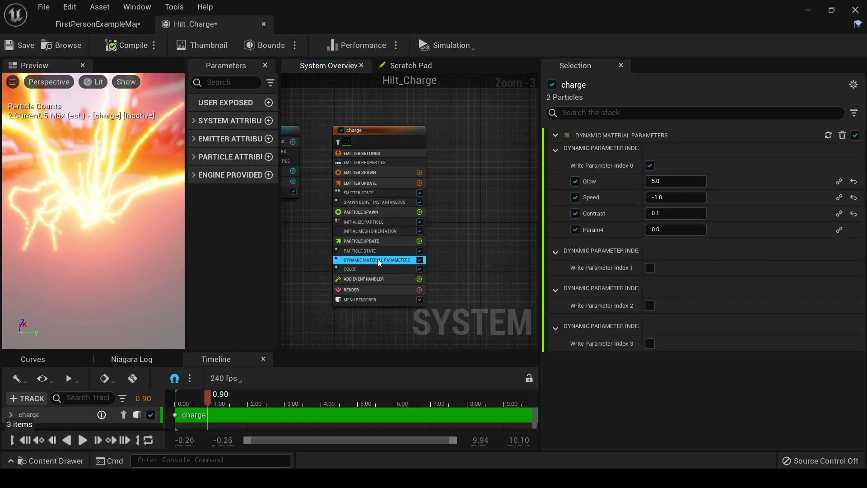
pyautogui.click(361, 268)
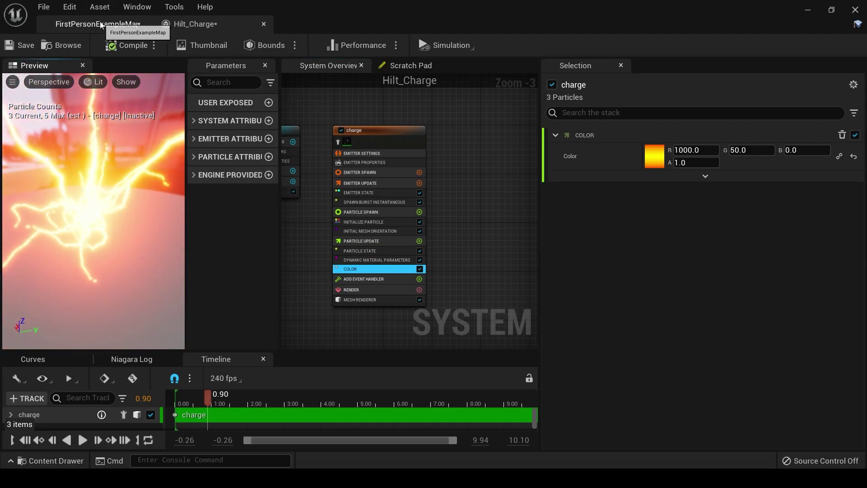
# In KNIGHT, duplicate the cast, delay and spawn nodes, chaining them after the first spawn with a 0.05 delay
pyautogui.click(86, 23)
pyautogui.click(826, 243)
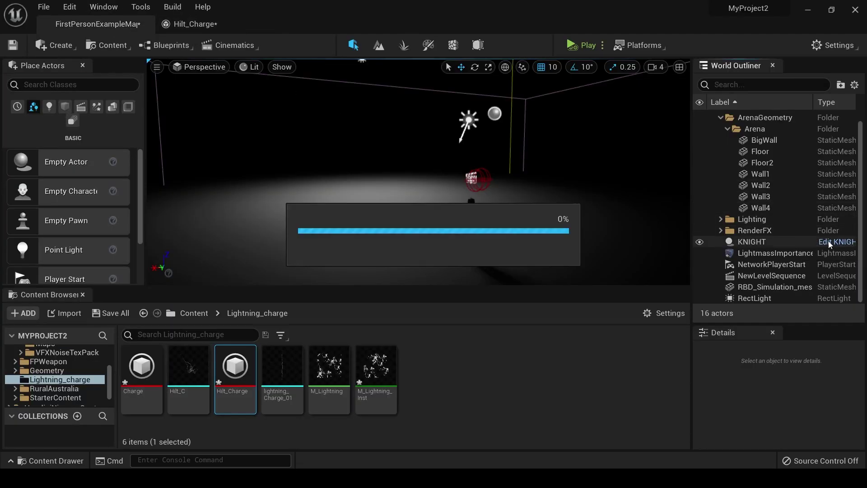
pyautogui.moveTo(334, 244); pyautogui.dragTo(399, 246, button='right')
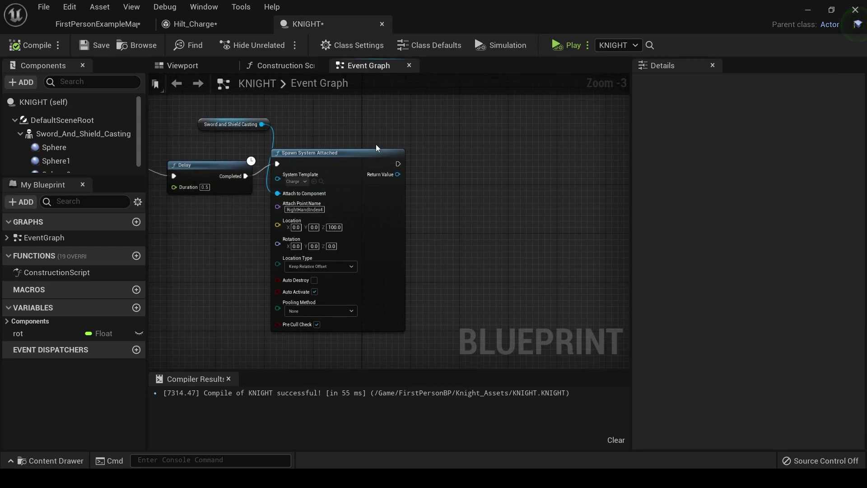
pyautogui.moveTo(531, 287); pyautogui.dragTo(199, 118)
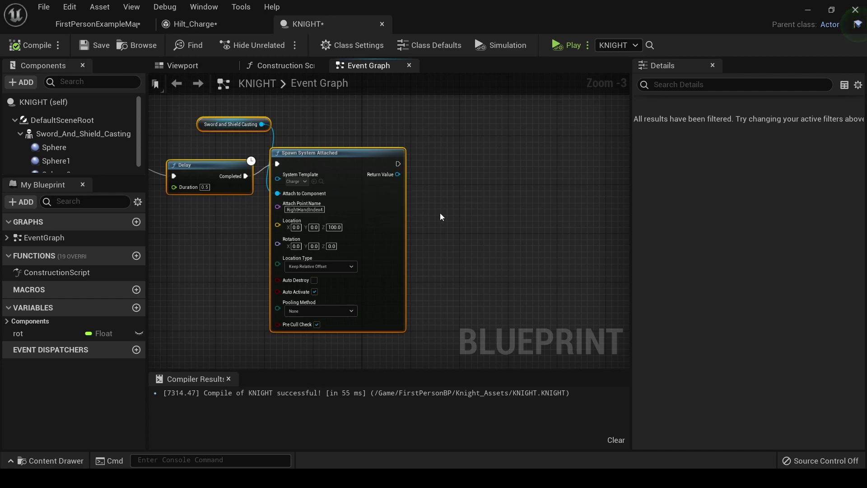
pyautogui.hotkey('ctrl', 'c')
pyautogui.hotkey('ctrl', 'v')
pyautogui.moveTo(465, 244); pyautogui.dragTo(398, 164)
pyautogui.moveTo(471, 183); pyautogui.dragTo(407, 168, button='right')
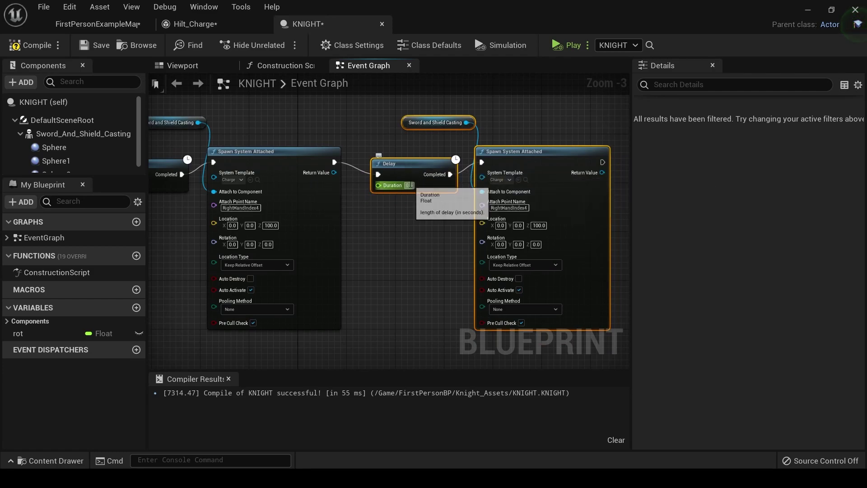
pyautogui.click(409, 185)
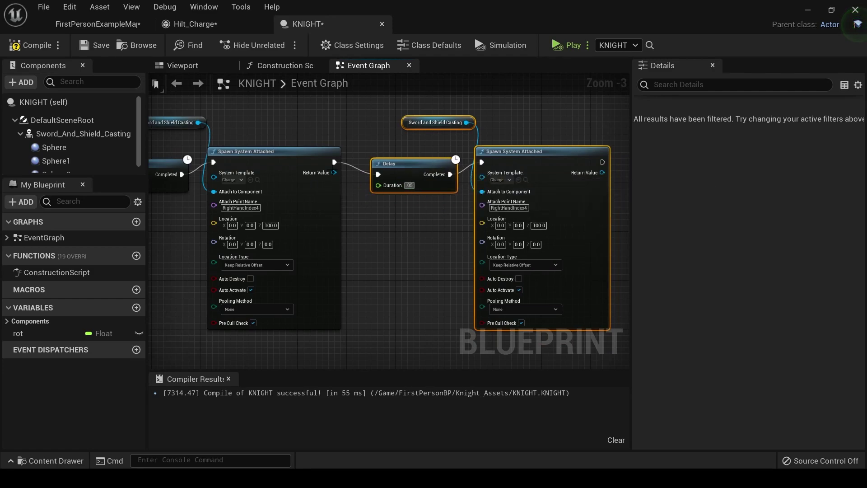
pyautogui.write('0.05')
pyautogui.click(31, 45)
# Make the pasted spawn node use Hilt_Charge at Location Z 50 and recompile KNIGHT
pyautogui.moveTo(477, 193); pyautogui.dragTo(351, 192, button='right')
pyautogui.click(376, 179)
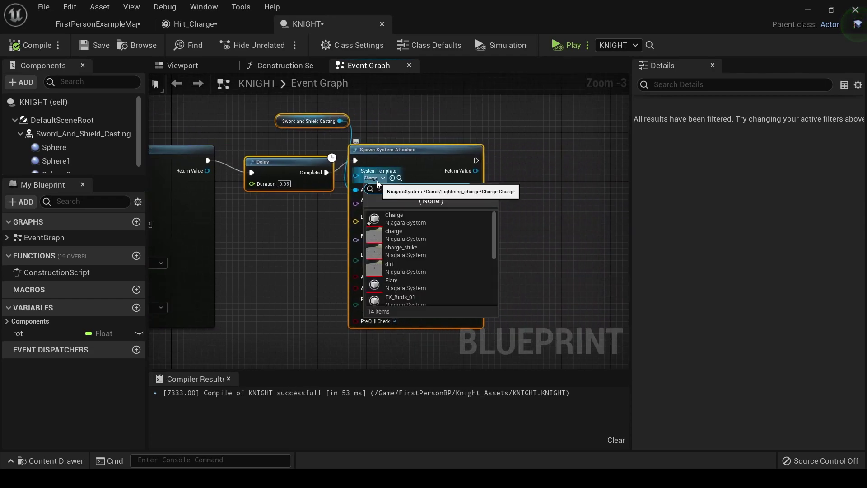
pyautogui.write('hi')
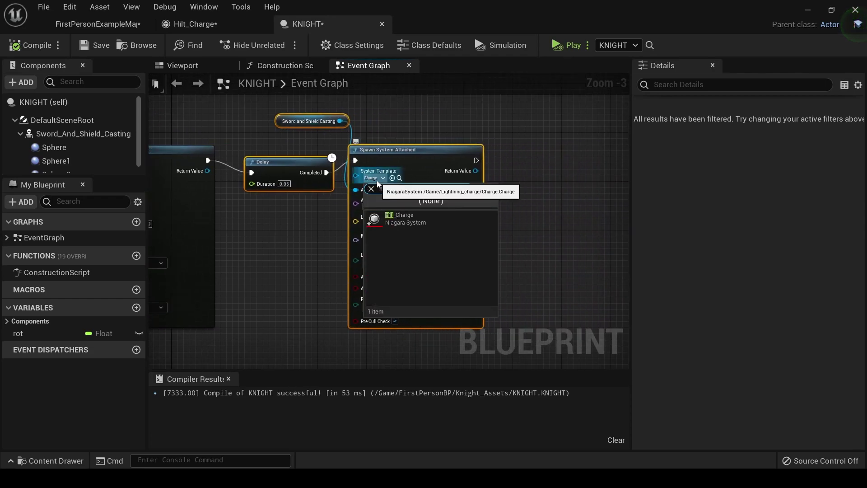
pyautogui.press('Return')
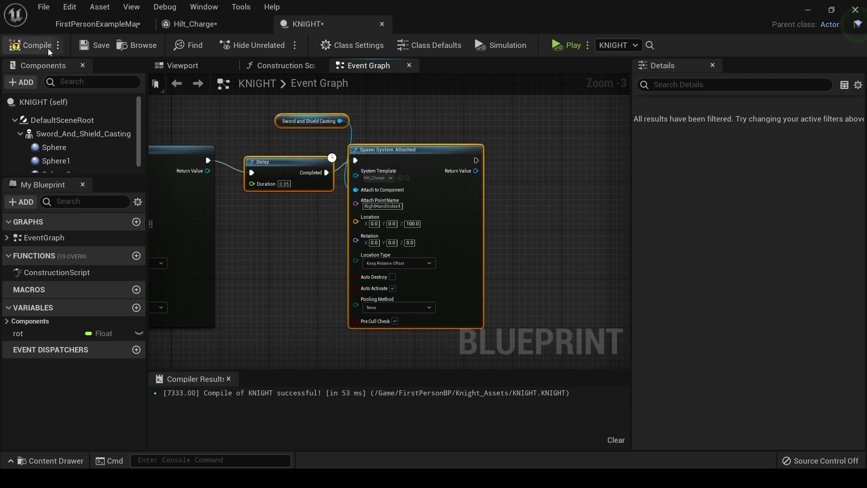
pyautogui.click(36, 45)
pyautogui.click(413, 224)
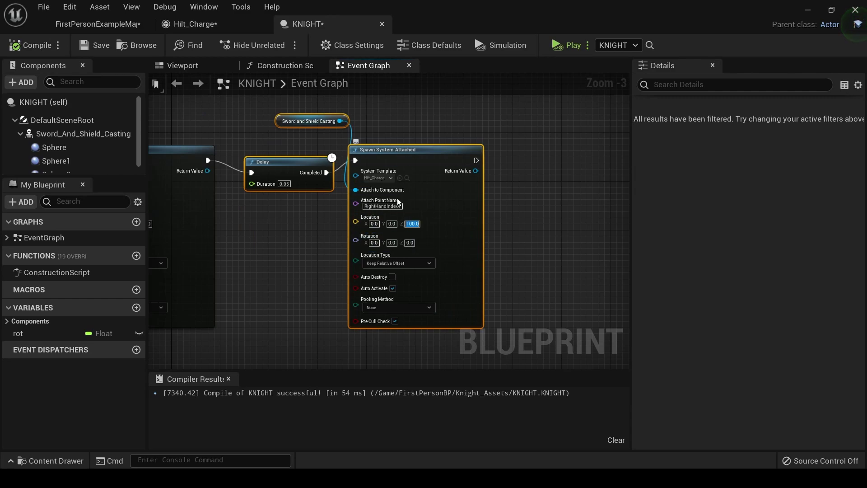
pyautogui.write('50')
pyautogui.press('Return')
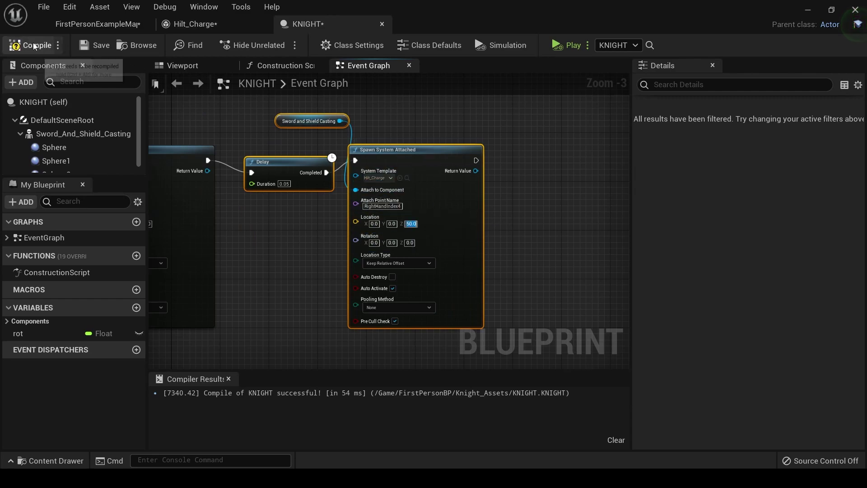
pyautogui.click(34, 46)
# Simulate the level, then set Hilt_Charge's Initialize Particle mesh uniform scale to 0.1–0.6
pyautogui.click(98, 28)
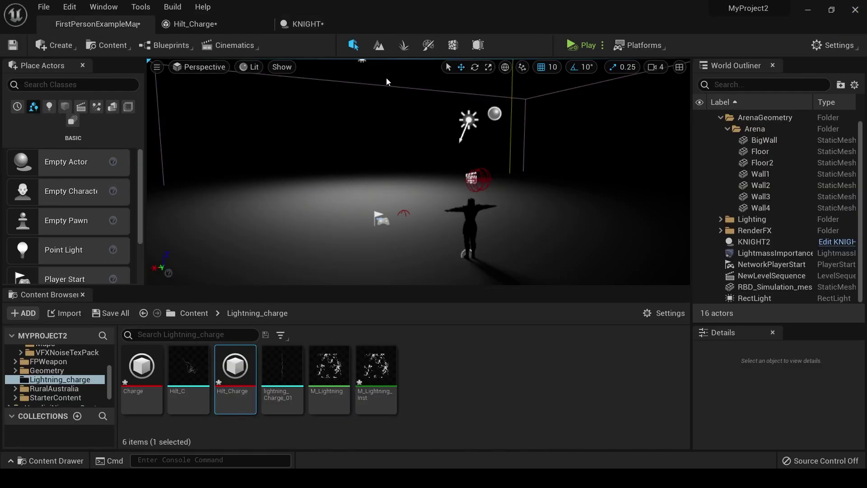
pyautogui.click(580, 47)
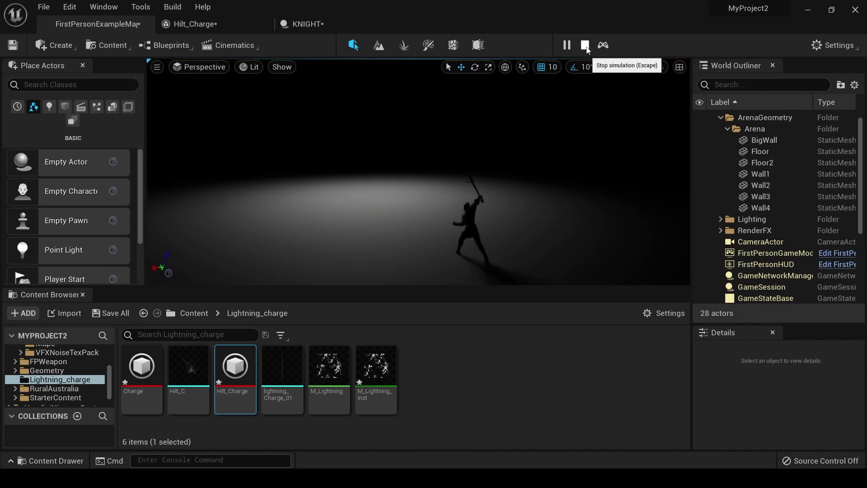
pyautogui.click(585, 46)
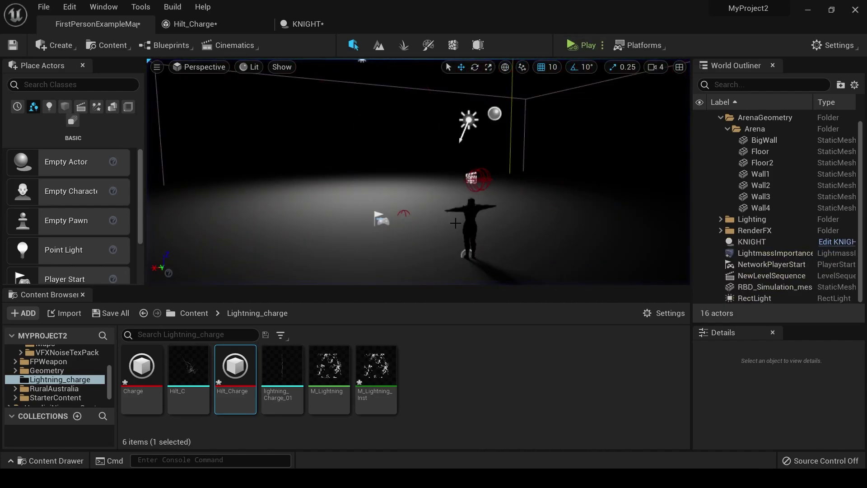
pyautogui.click(195, 24)
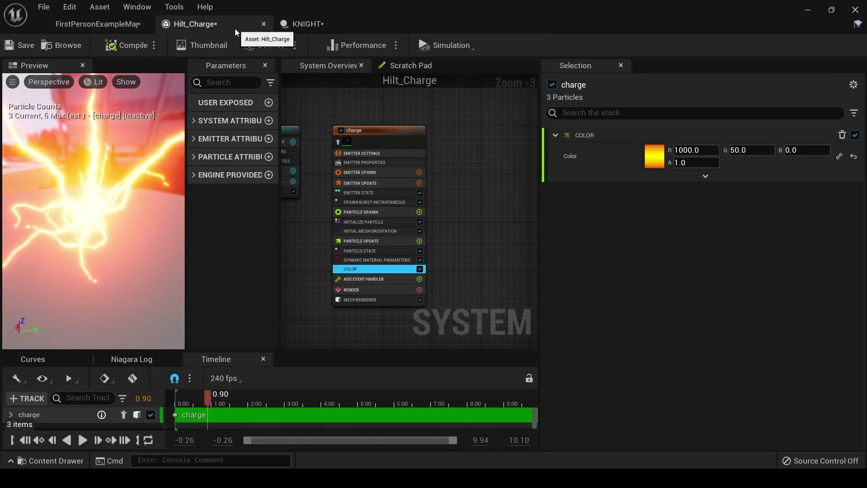
pyautogui.click(367, 222)
pyautogui.scroll(-3, 646, 406)
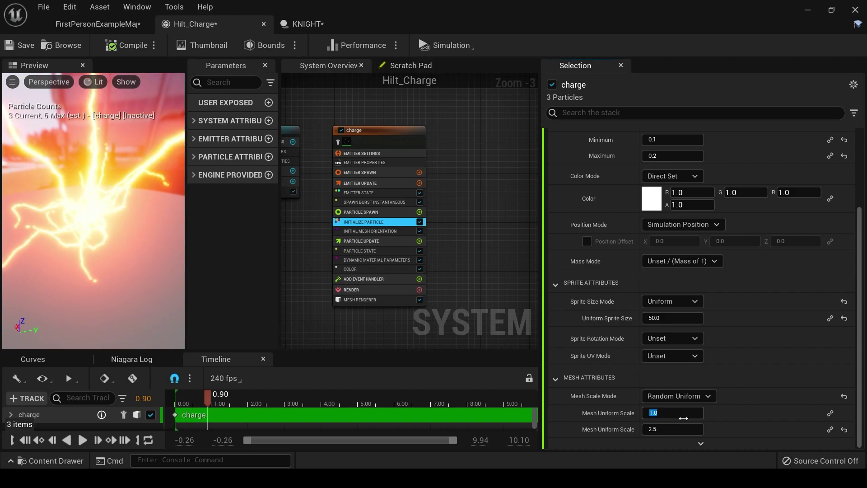
pyautogui.click(685, 410)
pyautogui.write('.1')
pyautogui.click(688, 428)
pyautogui.write('.6')
pyautogui.press('Return')
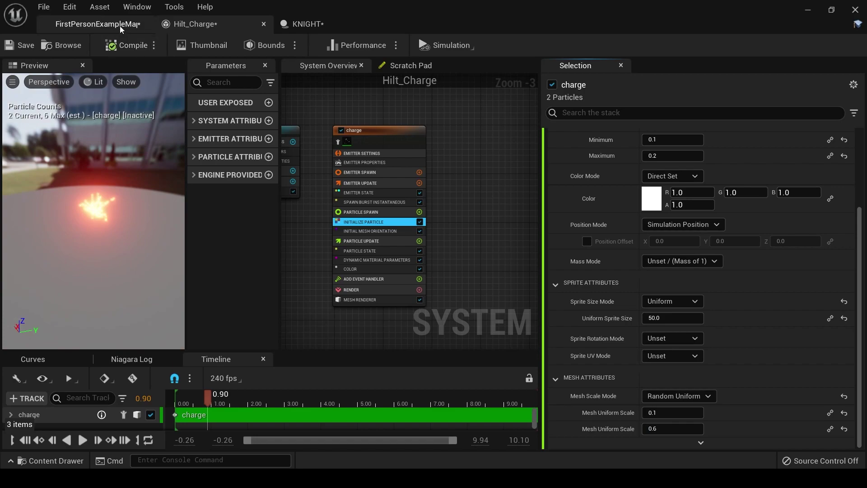
# Play-test again, then adjust the mesh scale to minimum 0.2 and maximum 0.7
pyautogui.click(121, 26)
pyautogui.click(574, 47)
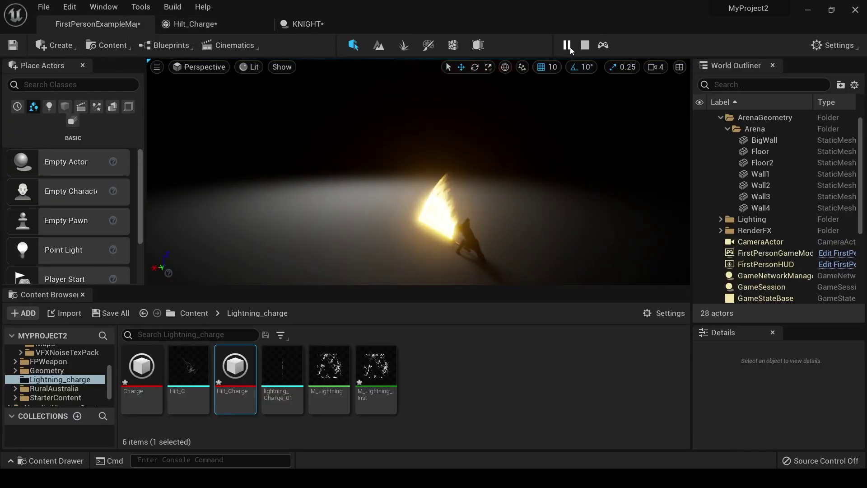
pyautogui.click(585, 45)
pyautogui.click(190, 24)
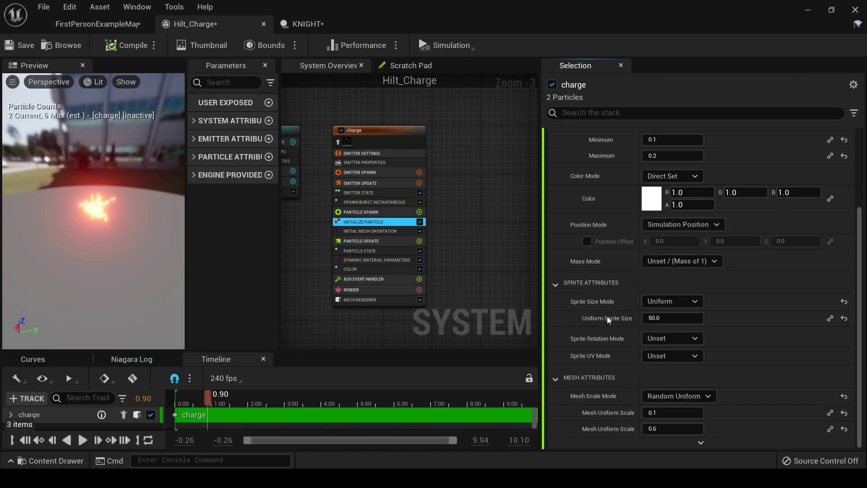
pyautogui.moveTo(660, 417); pyautogui.dragTo(666, 415)
pyautogui.click(669, 430)
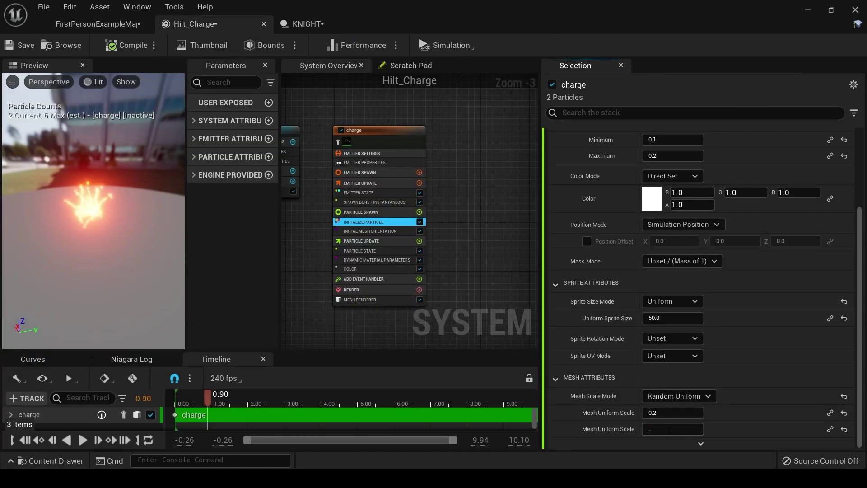
pyautogui.write('.7')
pyautogui.press('Return')
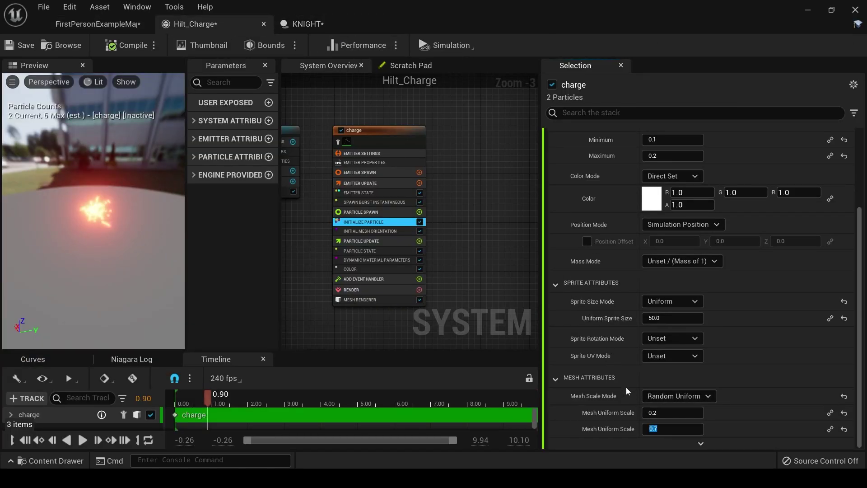
pyautogui.write('.8')
pyautogui.press('Return')
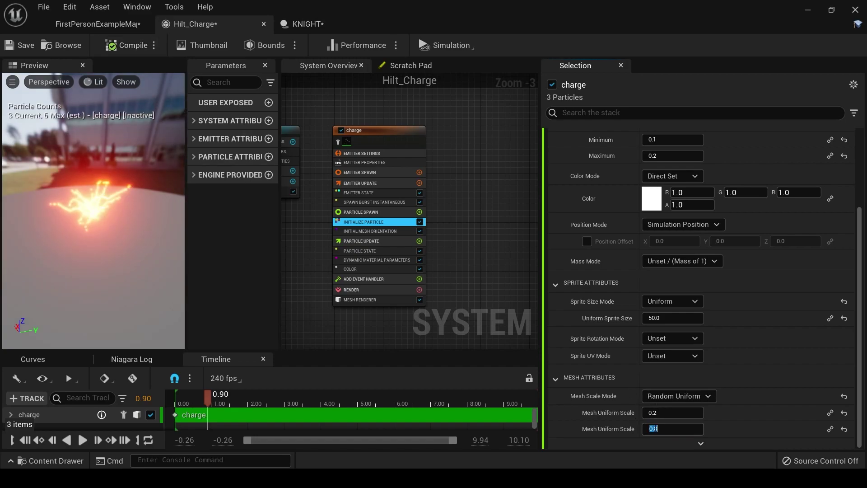
pyautogui.press('Return')
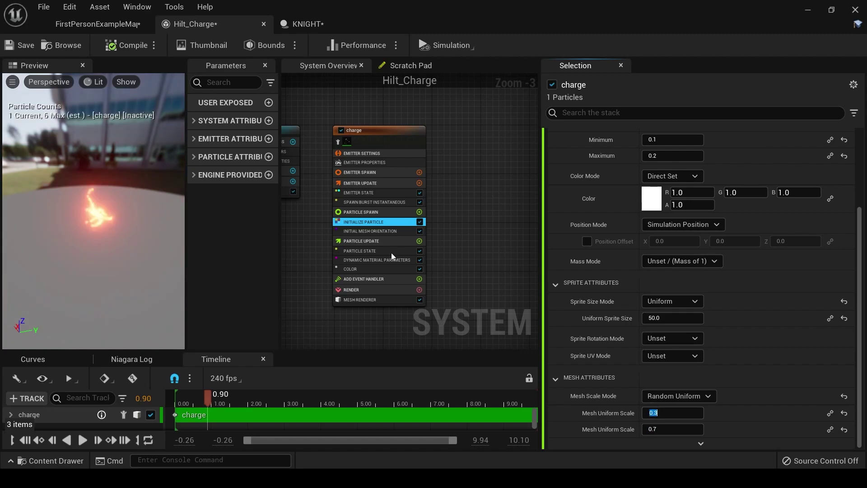
pyautogui.click(97, 24)
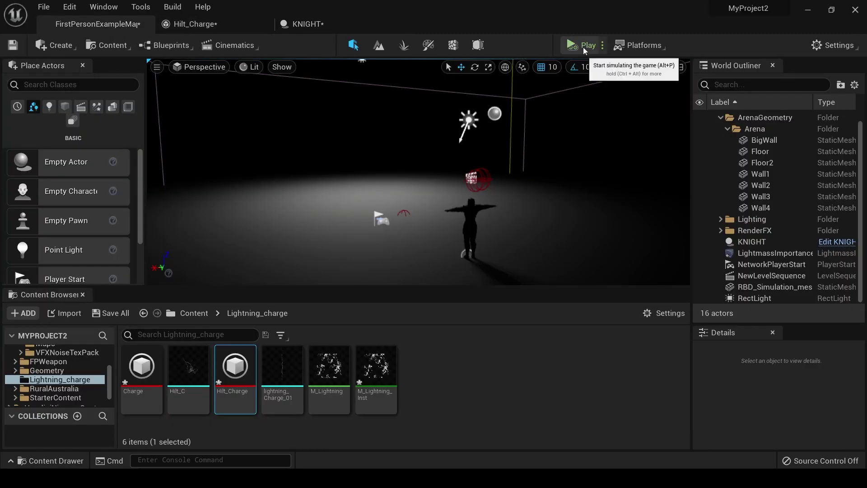
# Play the level to test the lightning effect, then stop
pyautogui.click(583, 47)
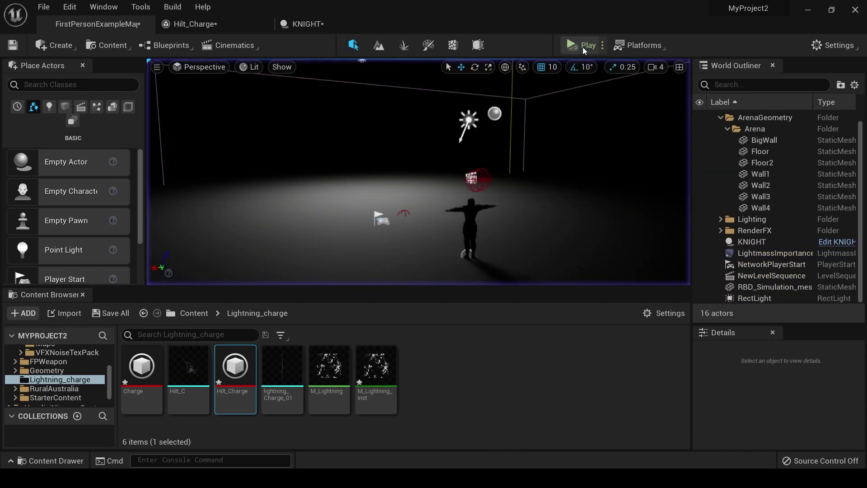
pyautogui.click(583, 47)
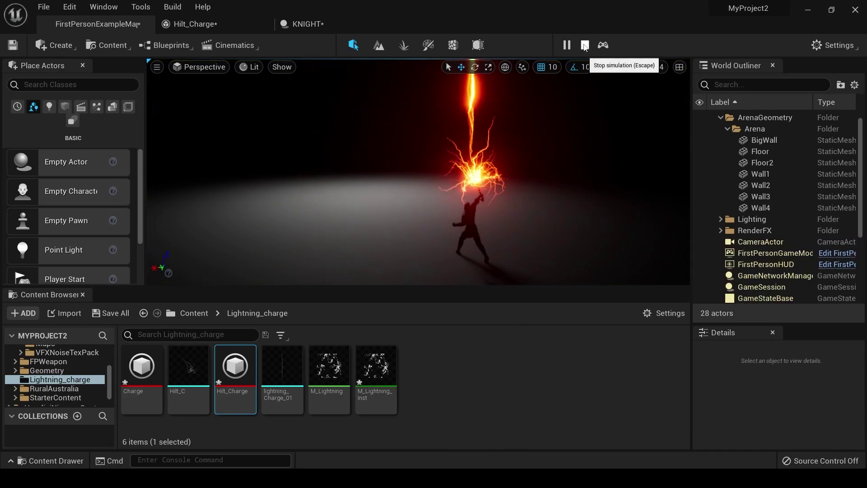
pyautogui.click(584, 45)
# Reset Initialize Particle Minimum and Maximum in Hilt_Charge, then set them to 0.1 and 0.13
pyautogui.click(221, 23)
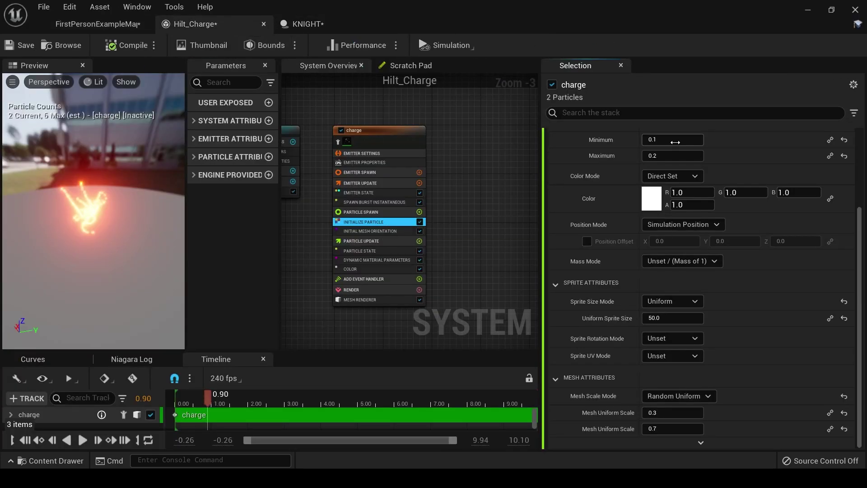
pyautogui.click(682, 156)
pyautogui.click(843, 139)
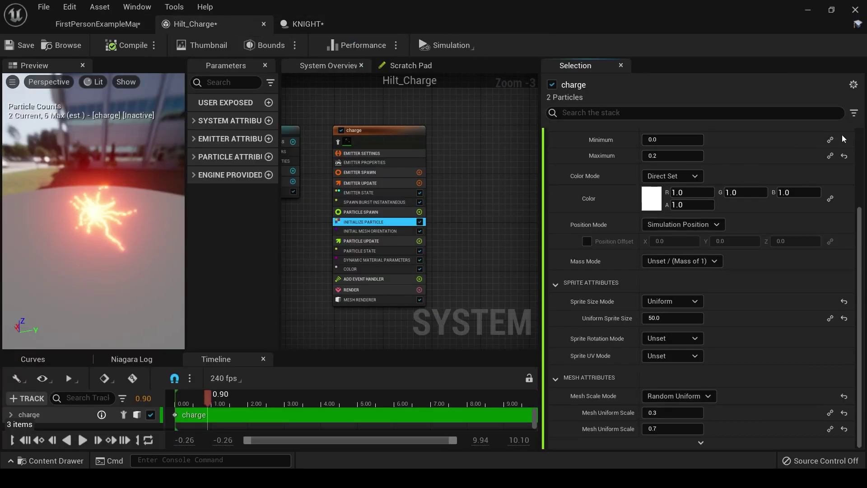
pyautogui.click(844, 156)
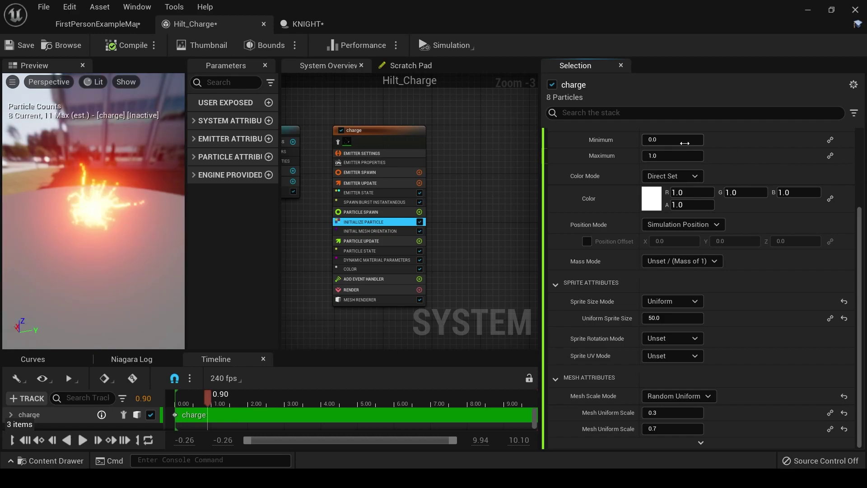
pyautogui.click(683, 140)
pyautogui.click(681, 157)
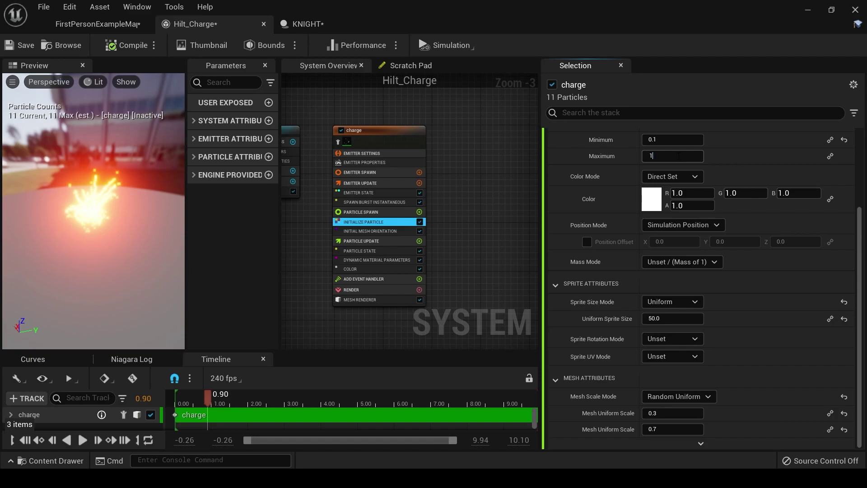
pyautogui.write('.13')
pyautogui.press('Return')
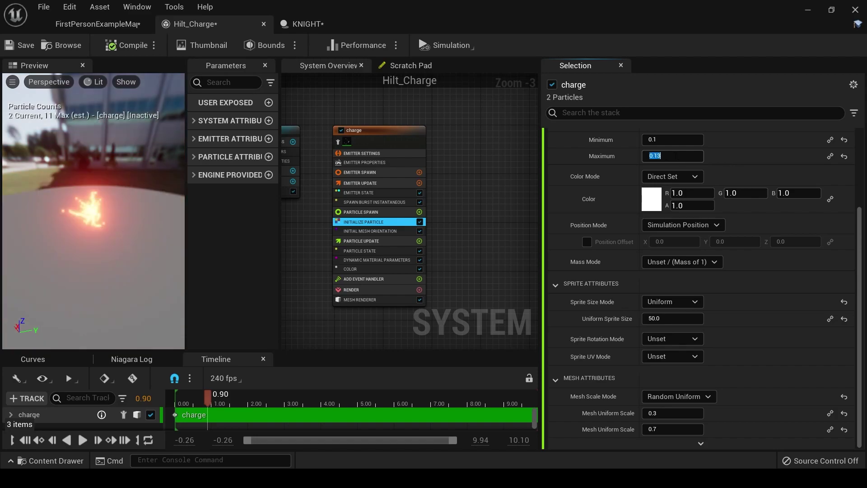
pyautogui.click(97, 24)
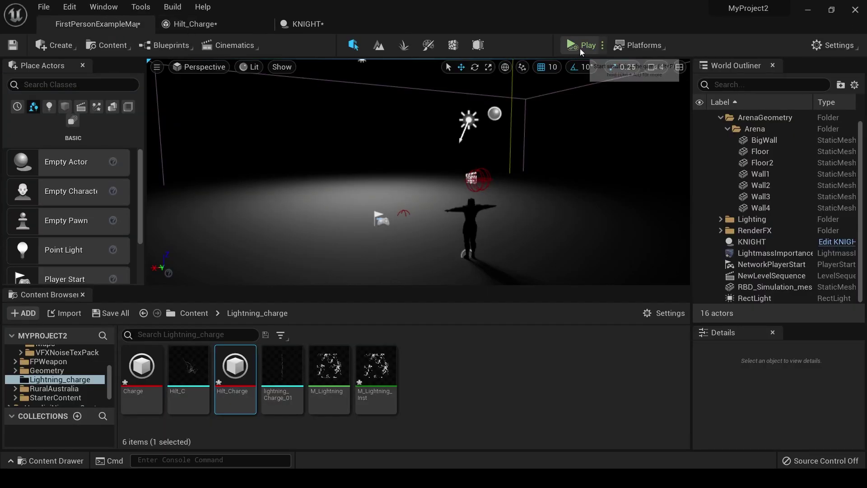